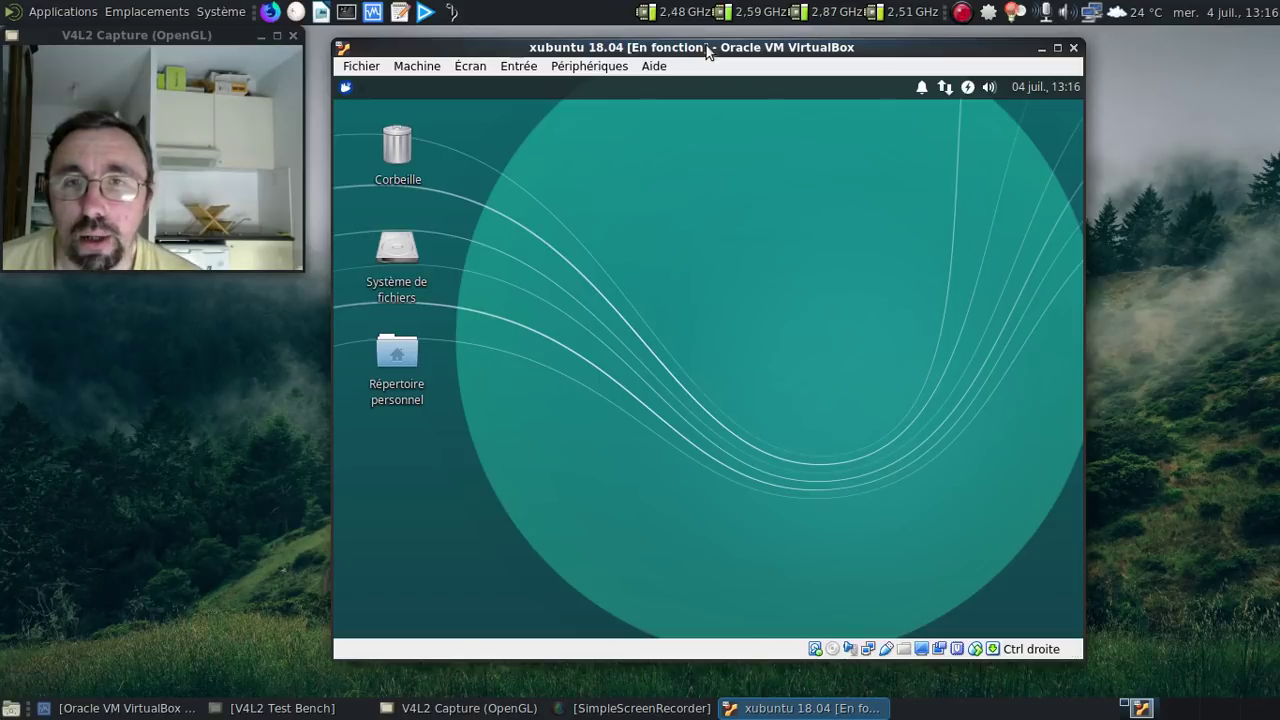
Install Synaptic from a terminal with "sudo apt-get install synaptic", authenticating with the account password, and exit the terminal
click(345, 89)
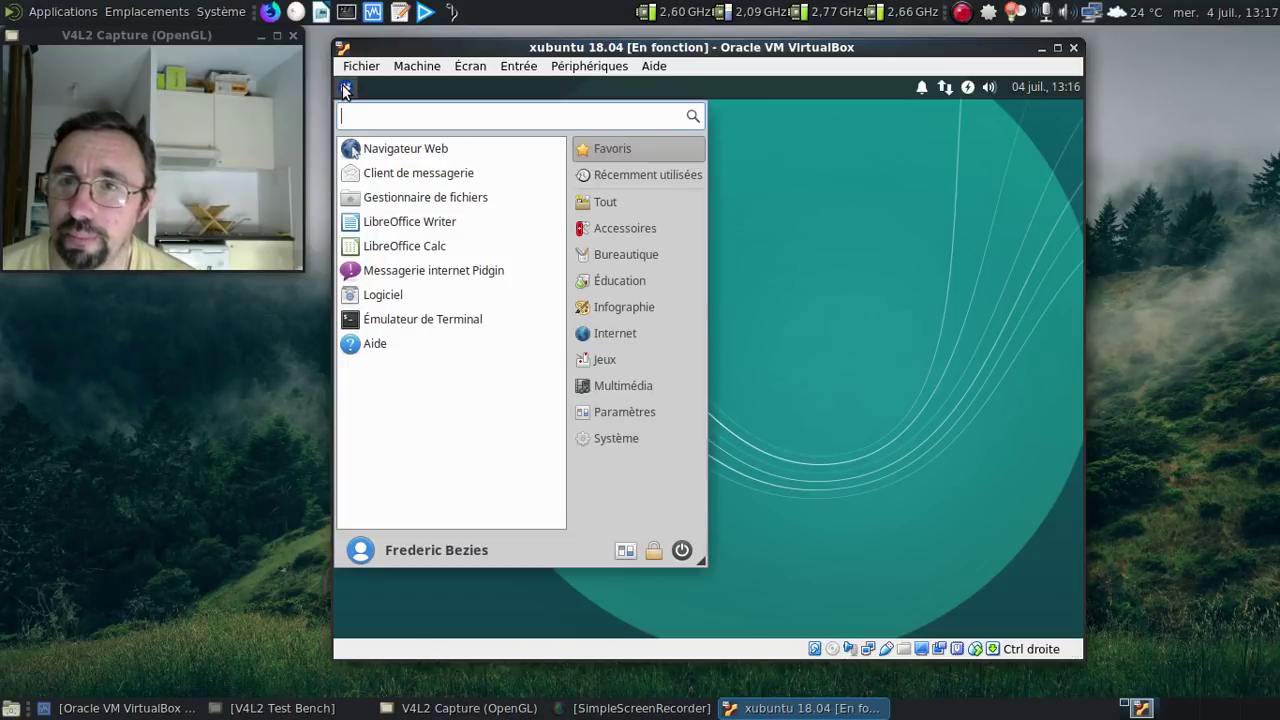
text(term)
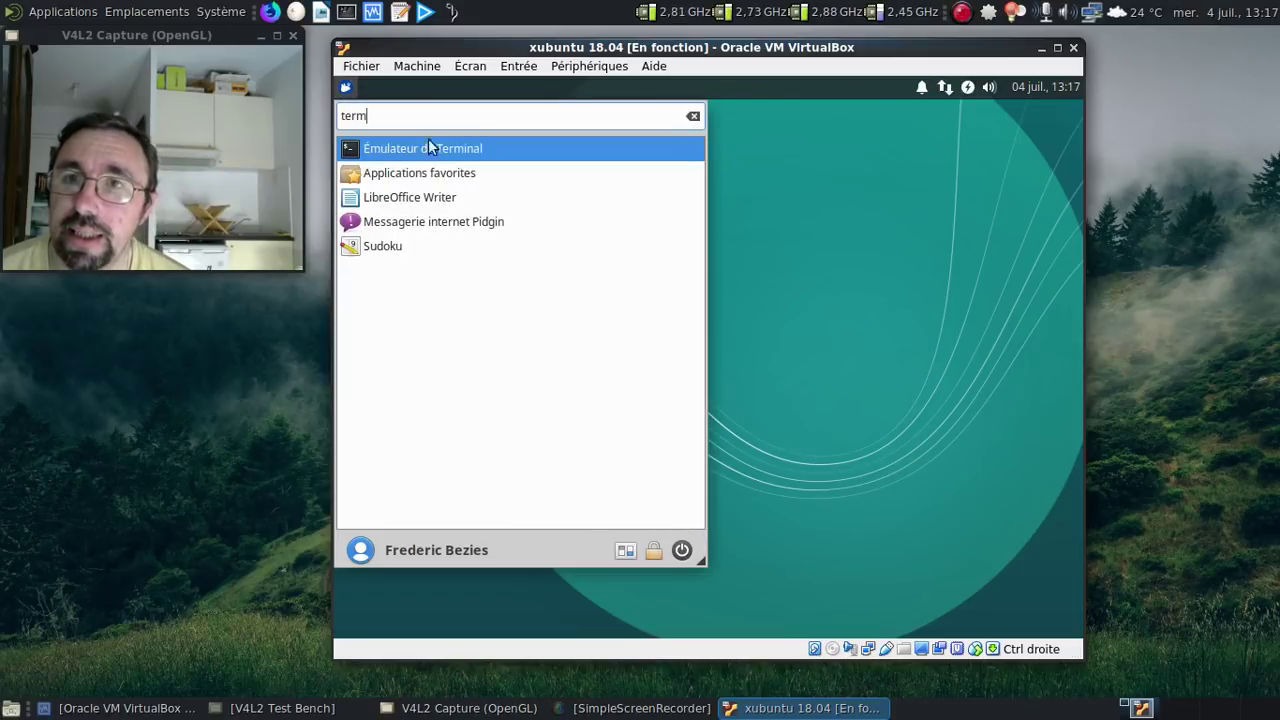
click(440, 150)
text(sudo apt-get install synap)
key(BackSpace)
text(ptic)
key(Return)
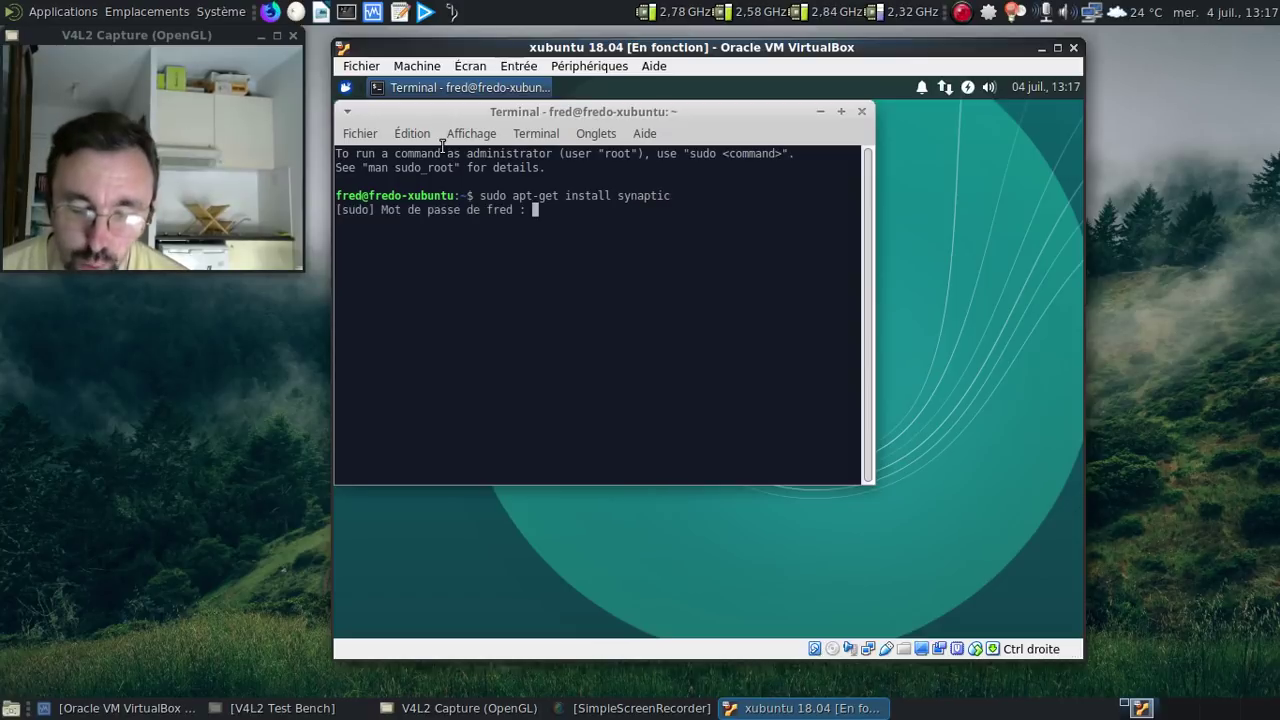
key(Return)
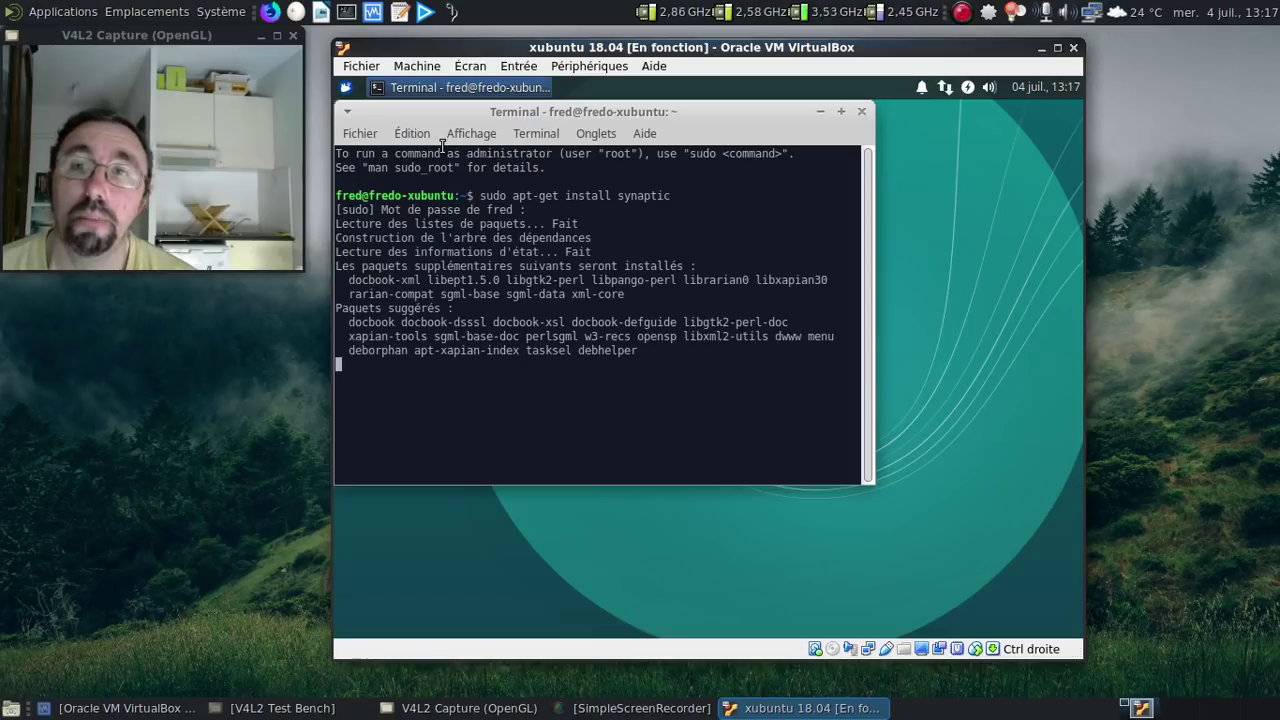
key(Return)
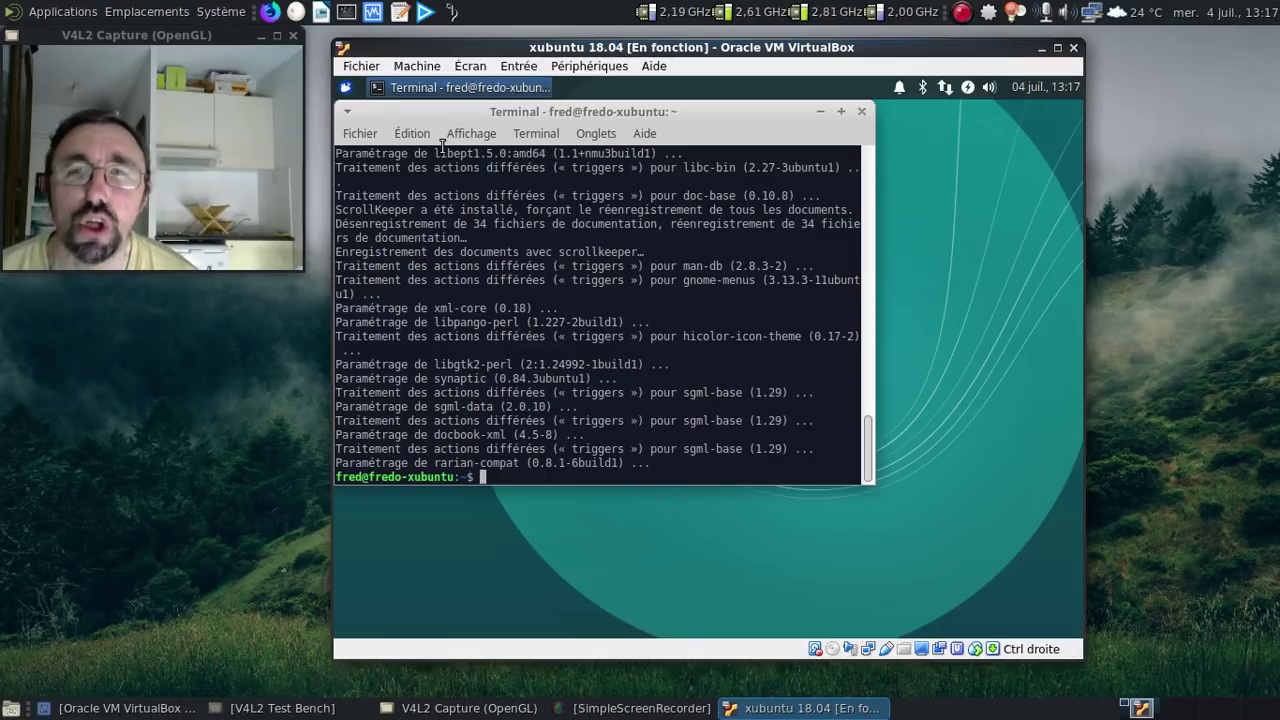
text(exit)
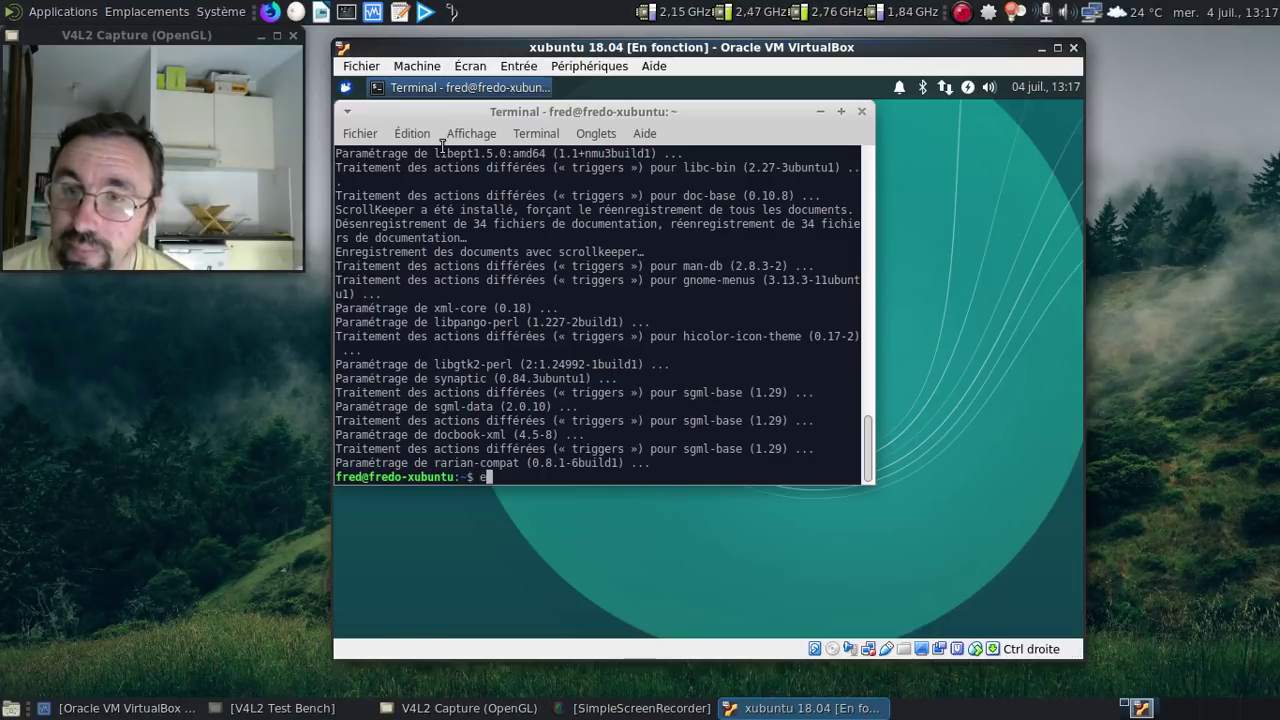
key(Return)
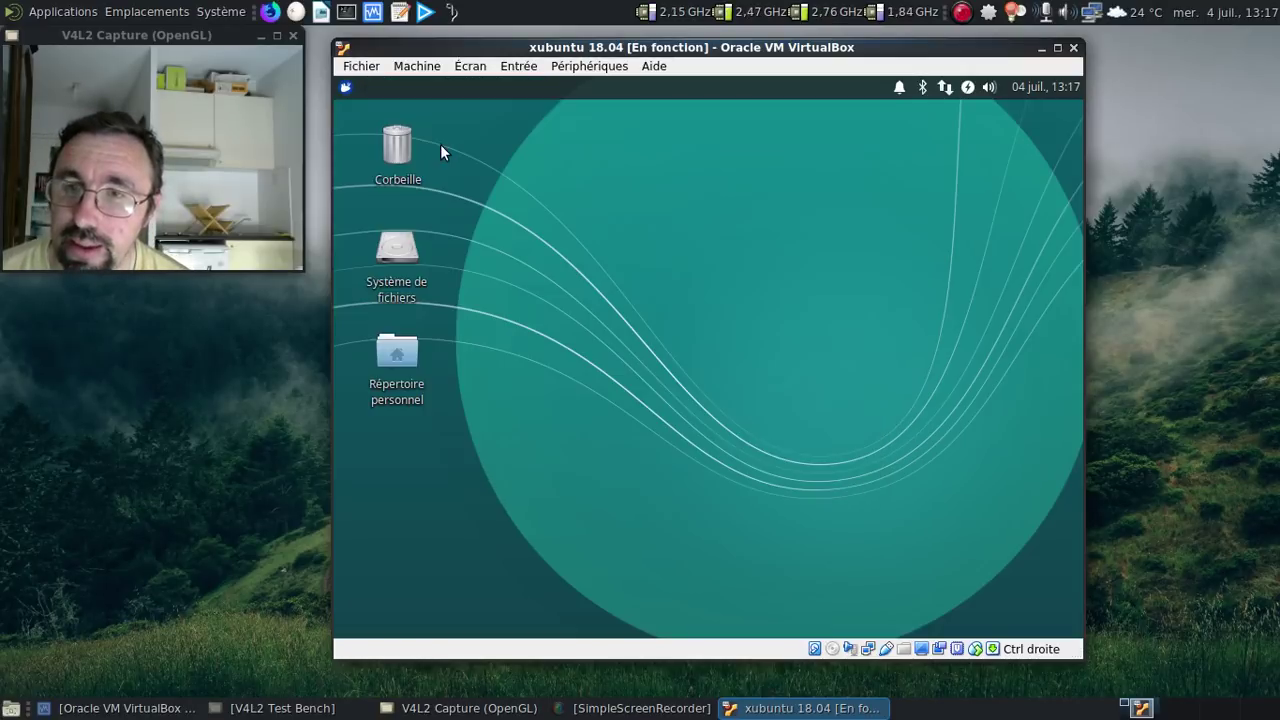
Launch the Synaptic package manager, authenticate with the account password, and dismiss the quick introduction
click(346, 88)
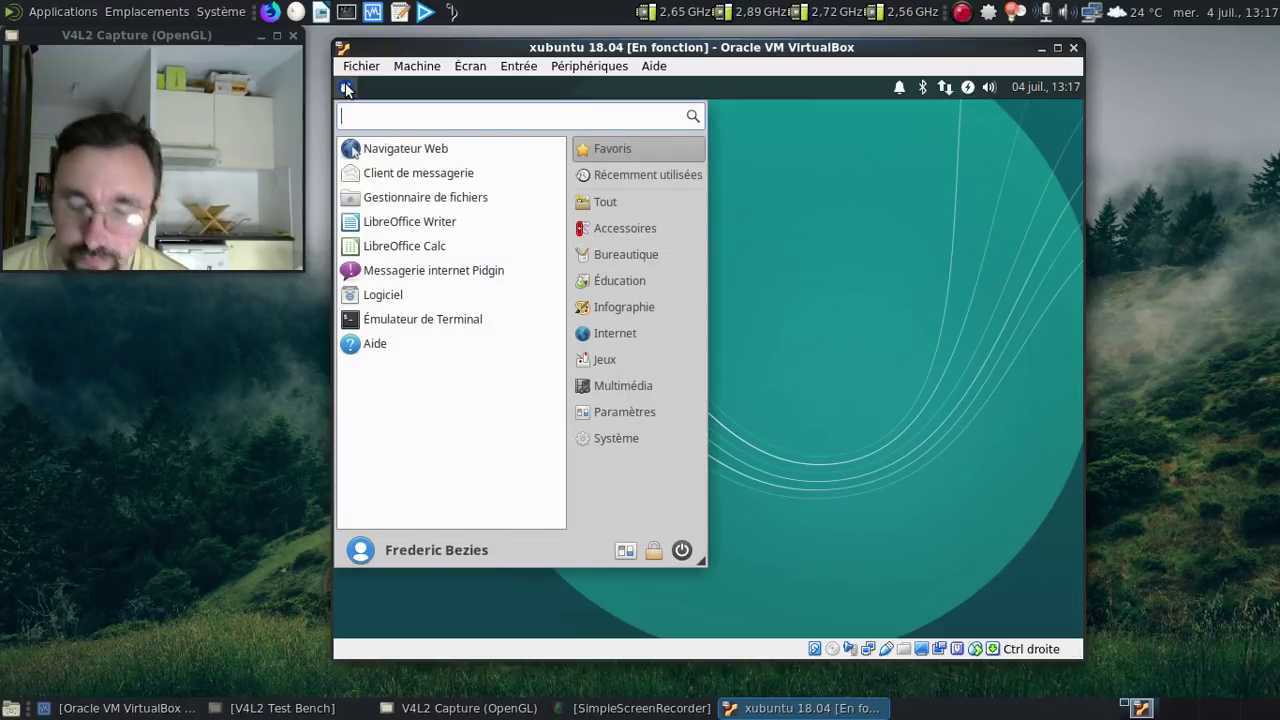
text(syn)
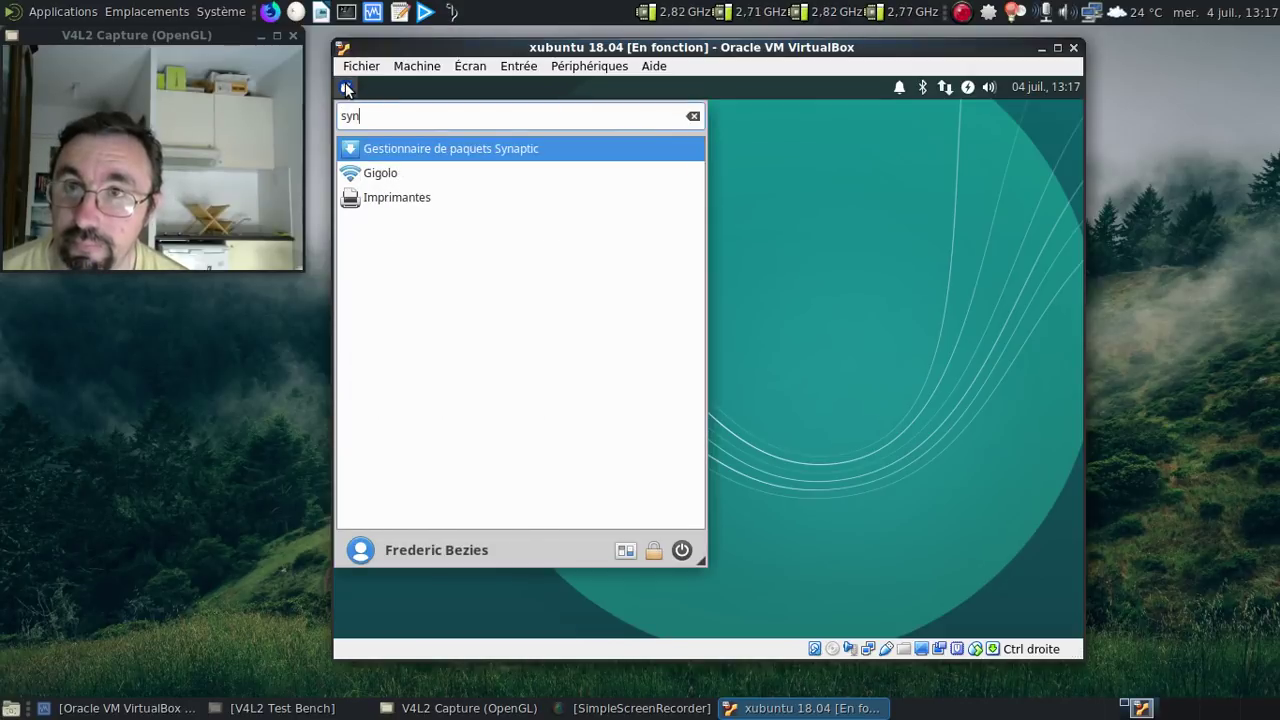
click(433, 148)
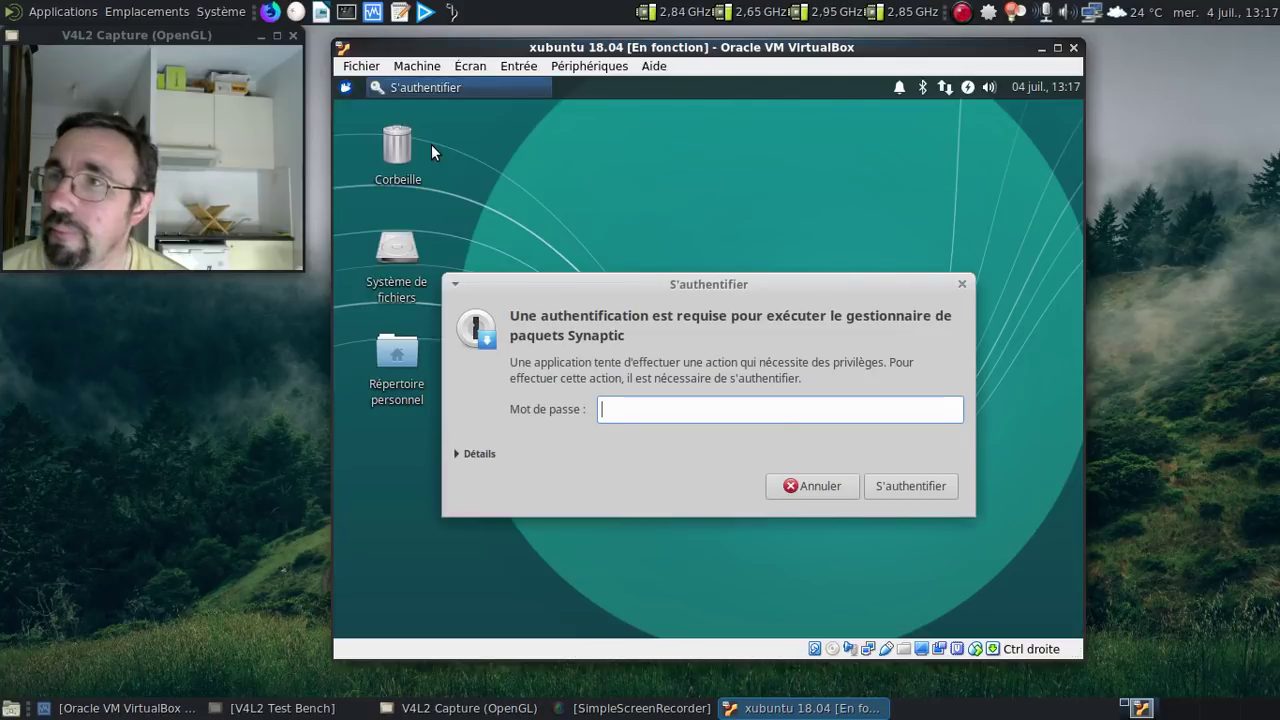
text(*******)
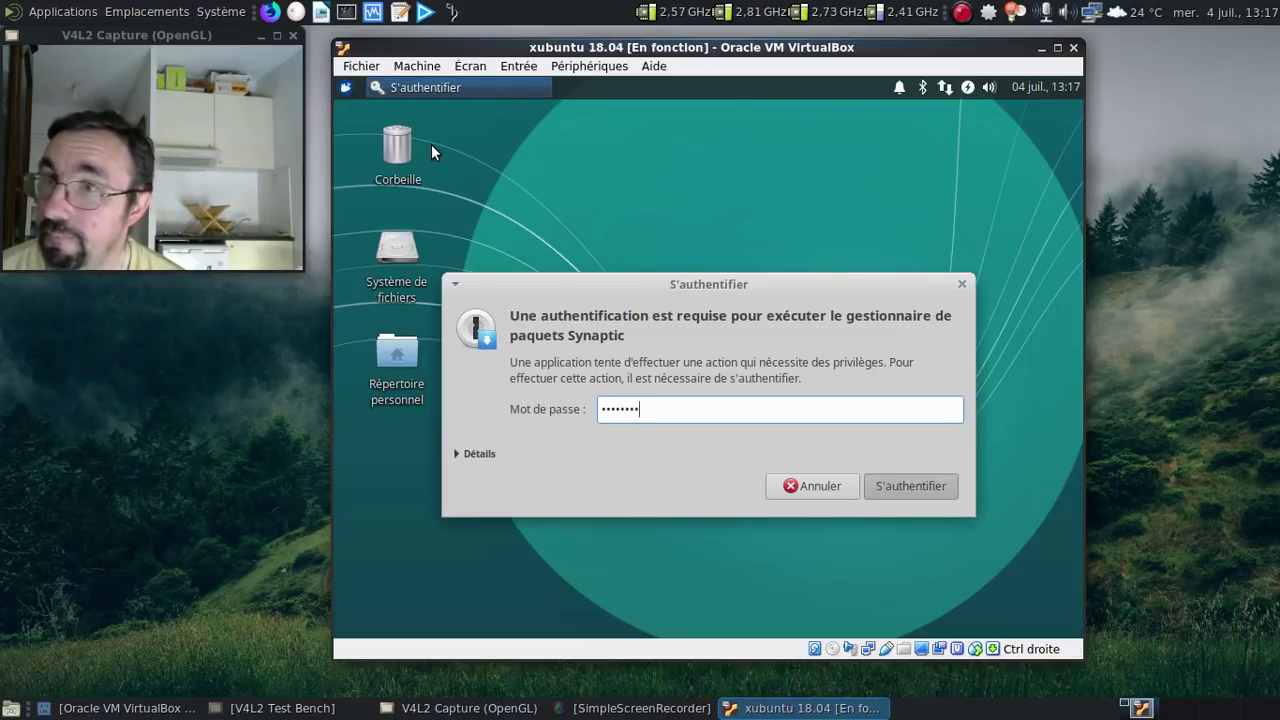
key(Return)
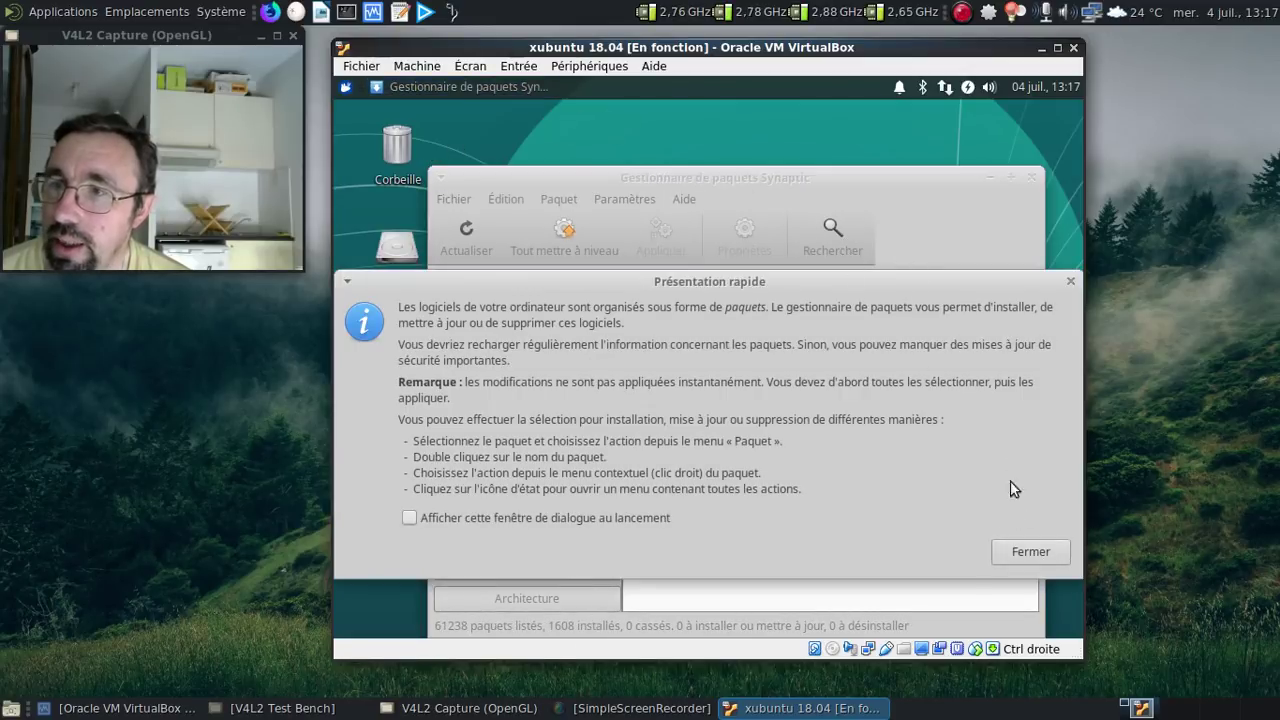
click(1025, 556)
Search the packages for numix and mark numix-icon-theme and numix-blue-gtk-theme for installation
click(847, 237)
text(nume)
key(Return)
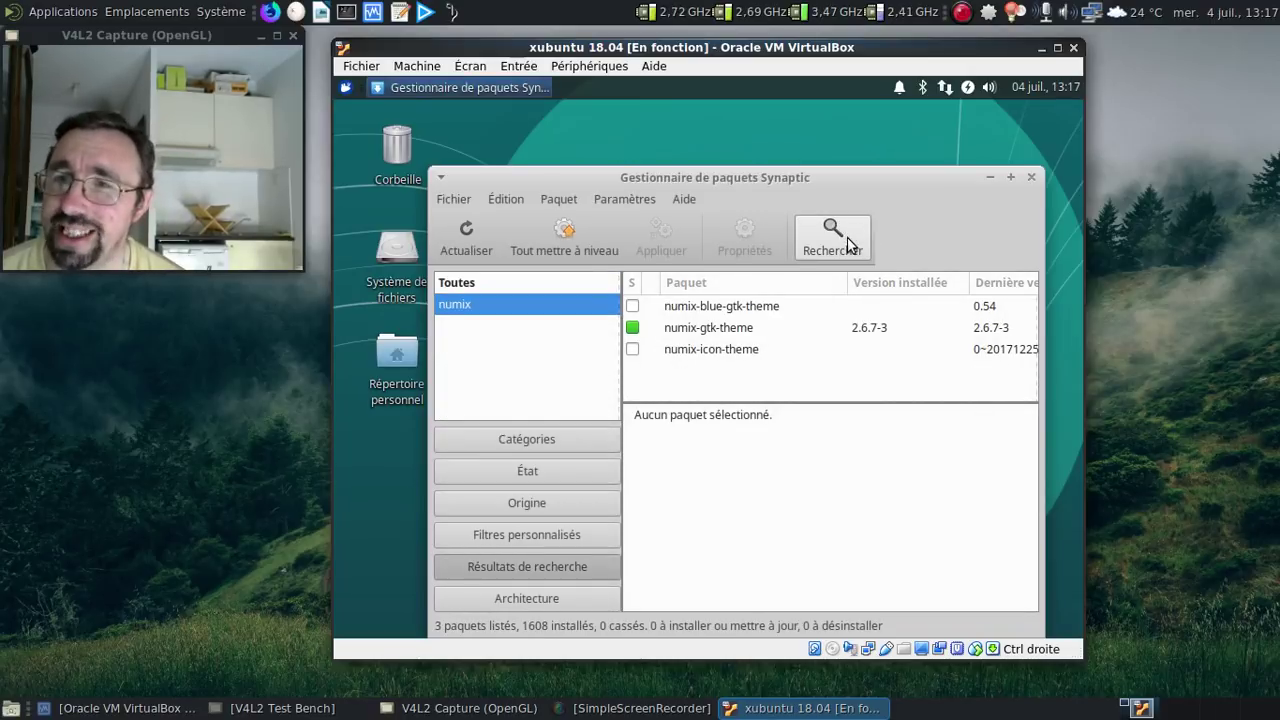
click(640, 310)
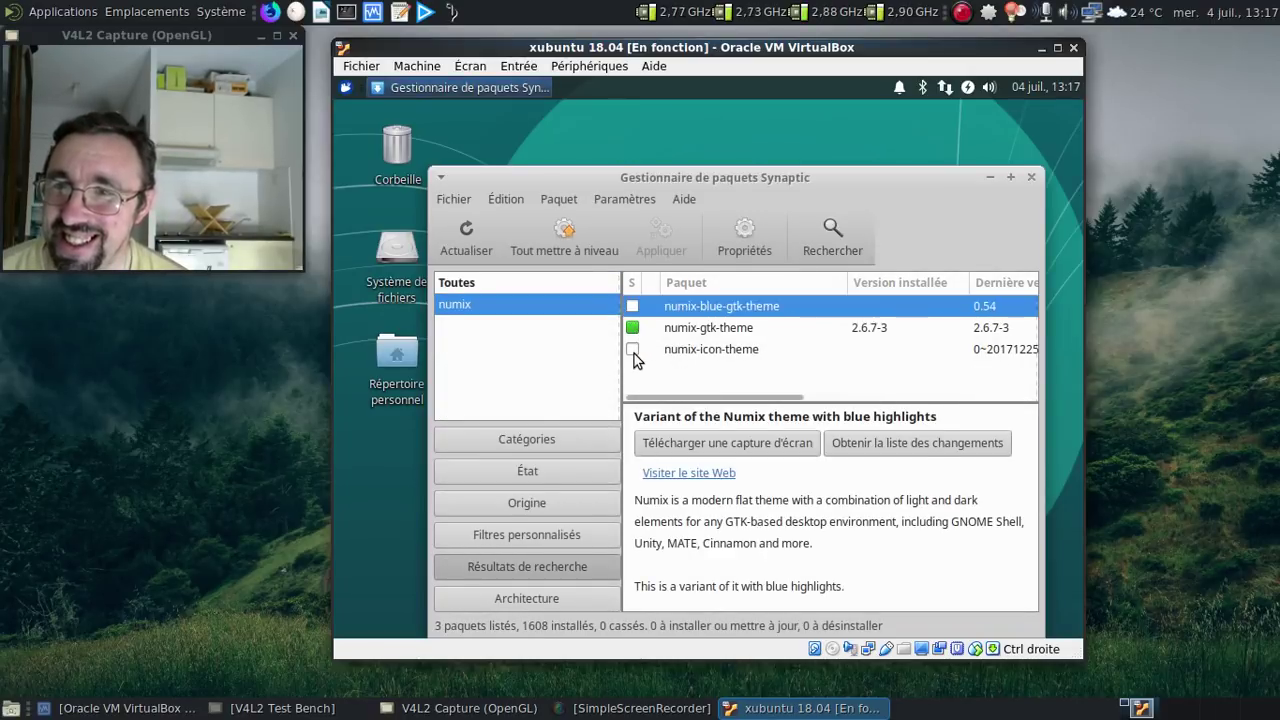
click(633, 350)
click(629, 310)
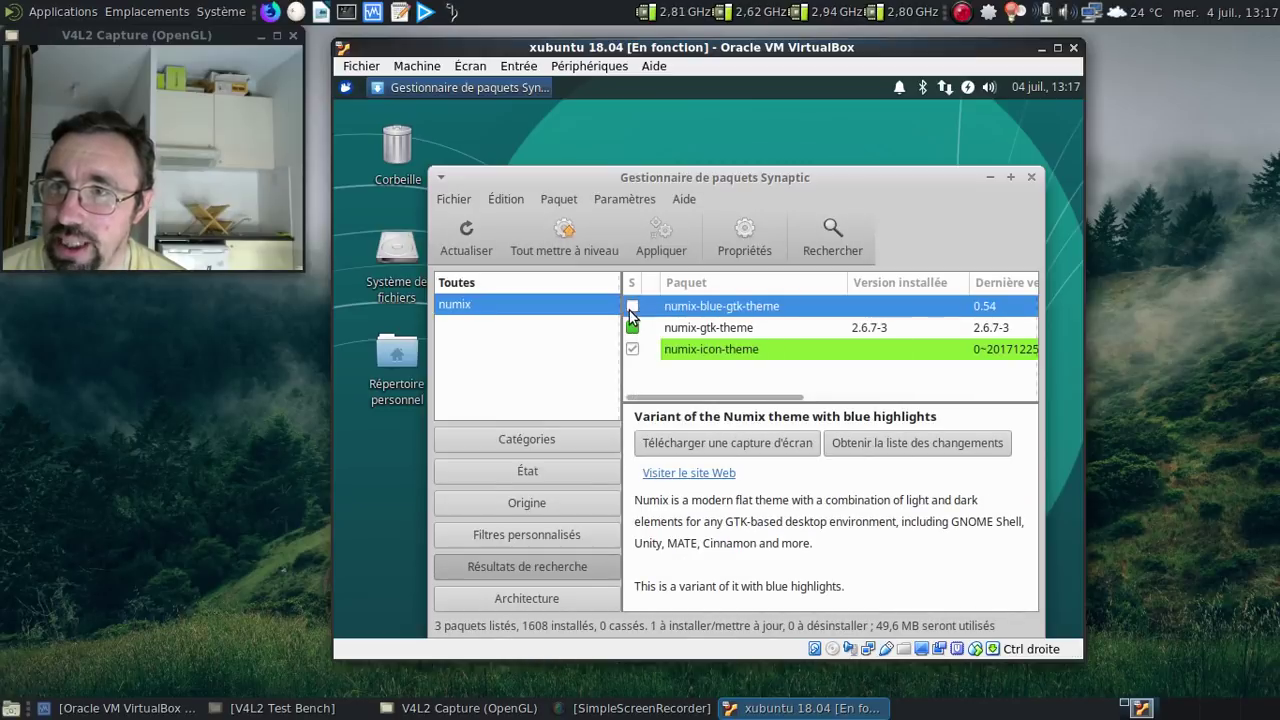
click(646, 312)
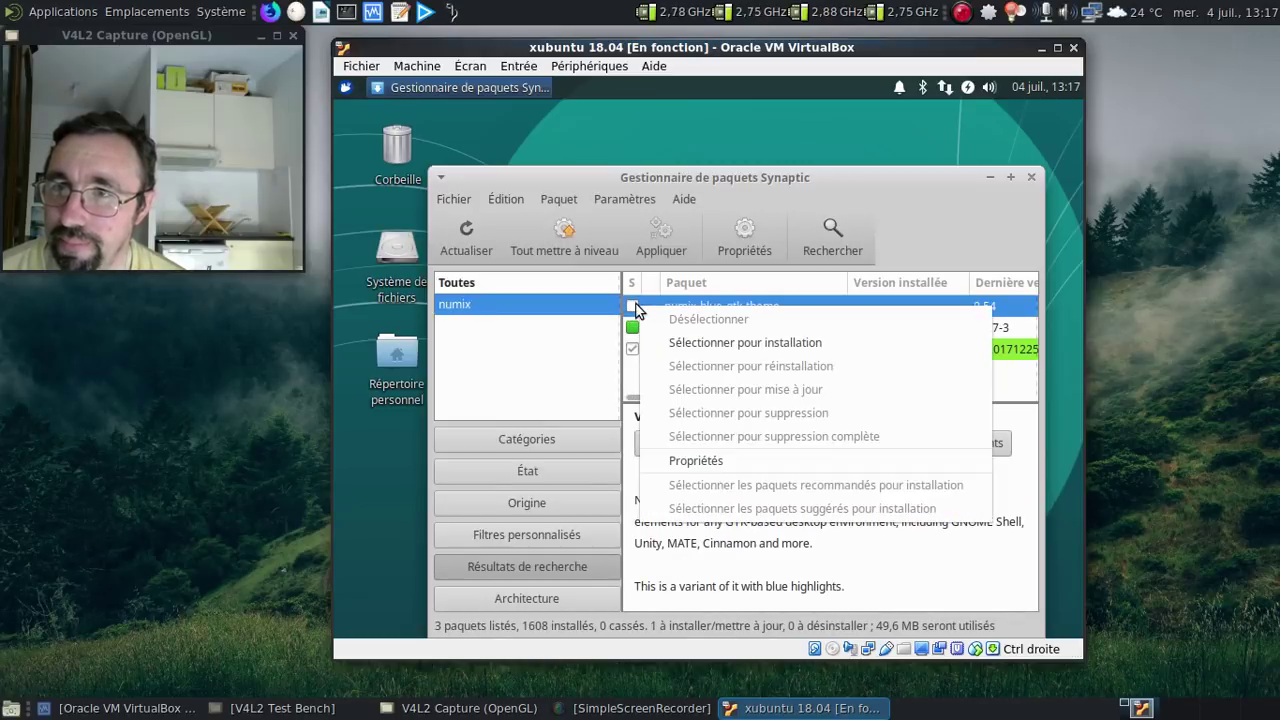
click(700, 337)
Search the packages for quodlibet and mark it for installation together with its required dependencies
click(820, 246)
text(quod)
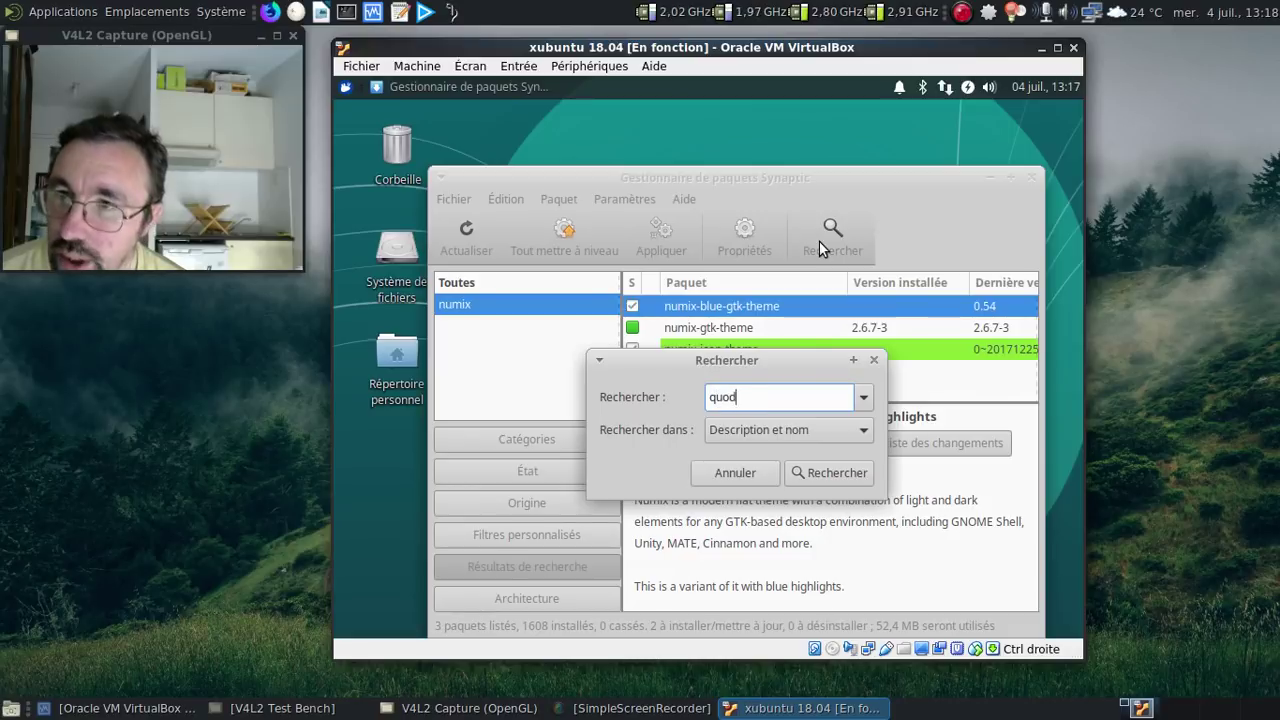
text(libet)
key(Return)
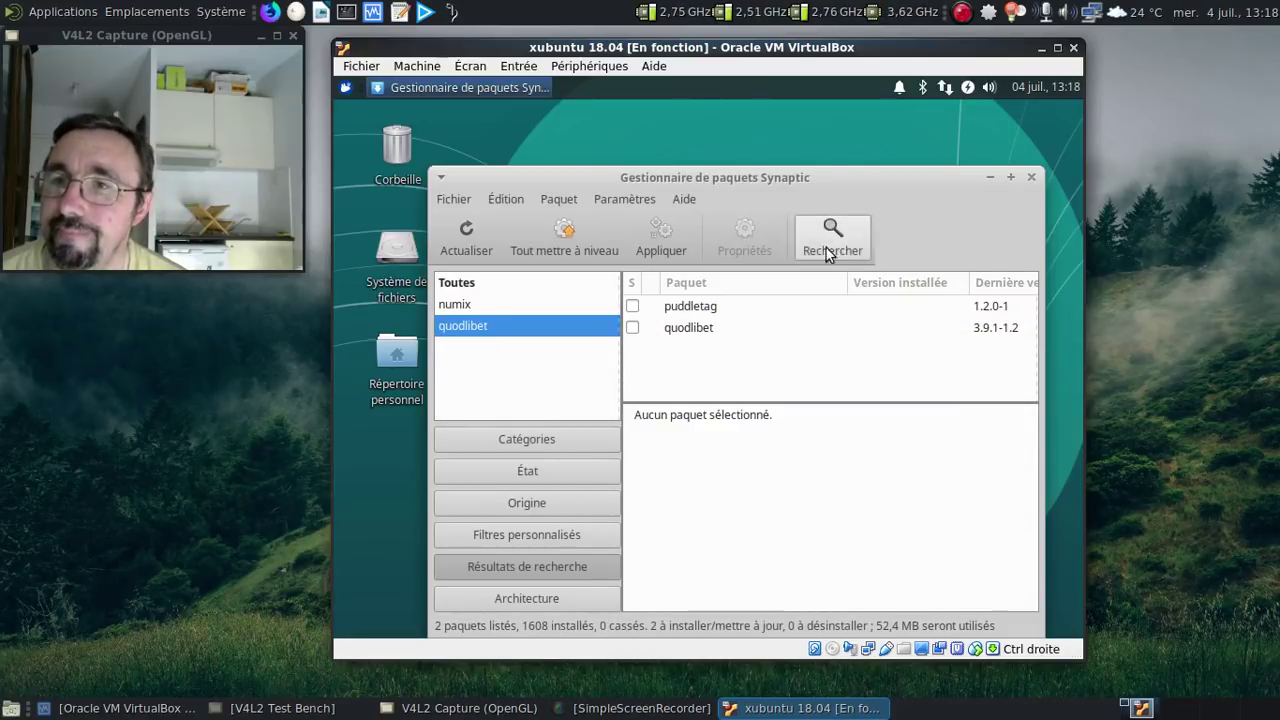
click(633, 328)
click(734, 367)
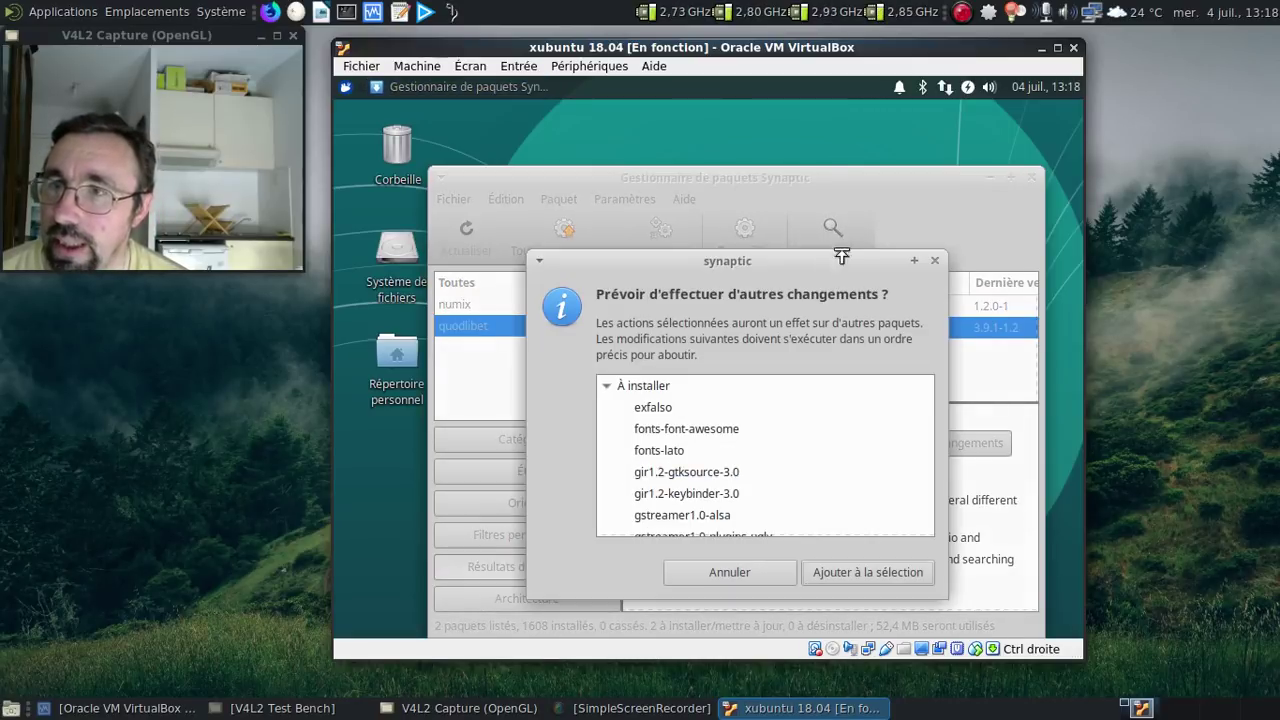
click(866, 572)
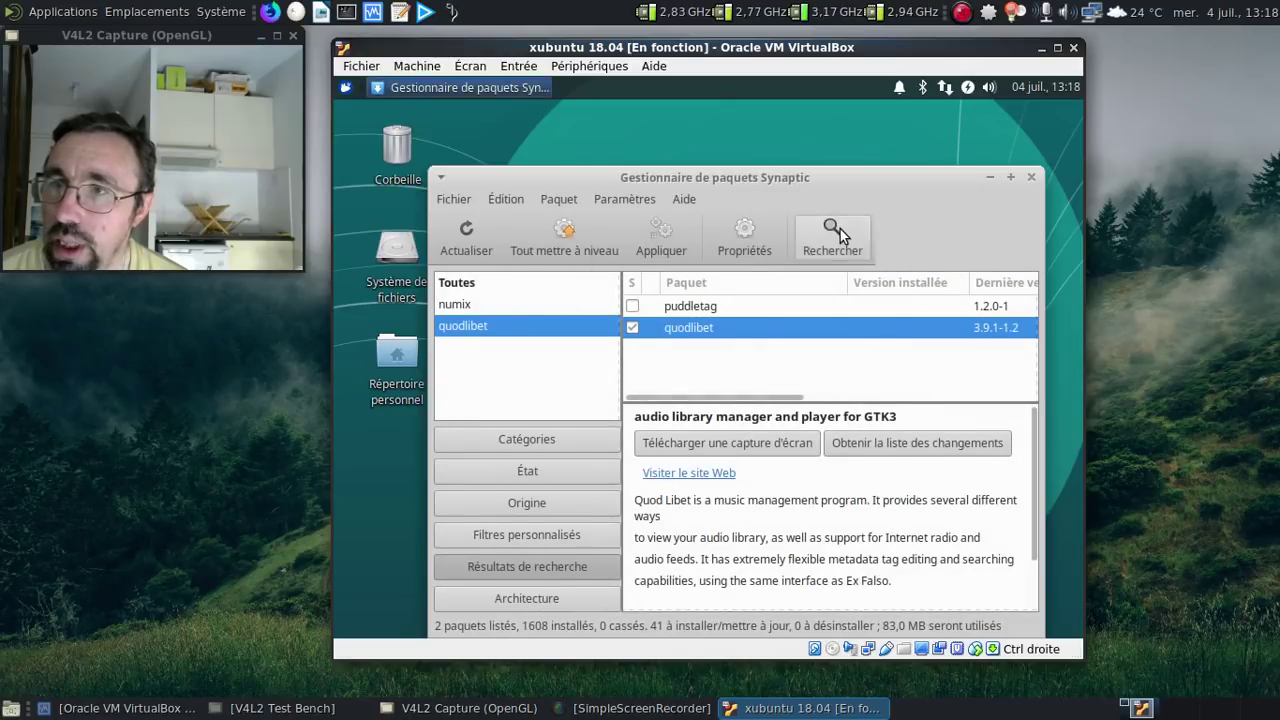
Search the packages for gnome-mpv and mark it for installation together with its required dependencies
click(840, 229)
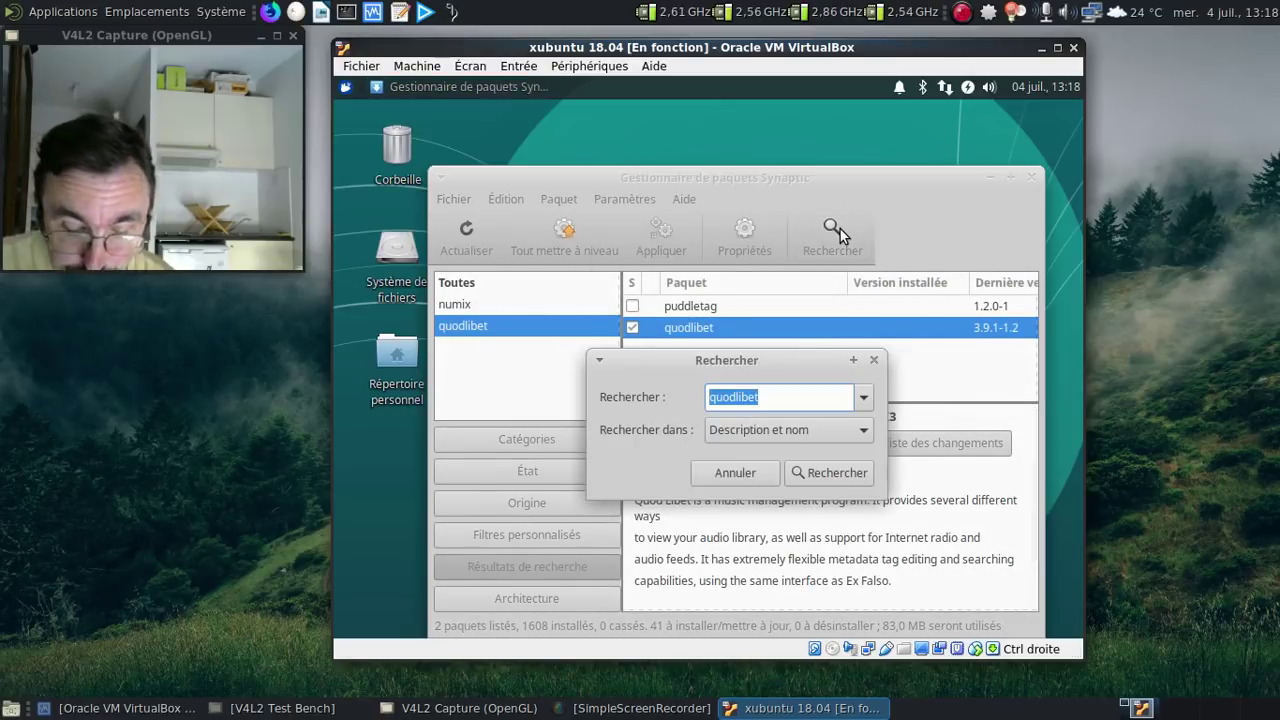
text(gnome-m)
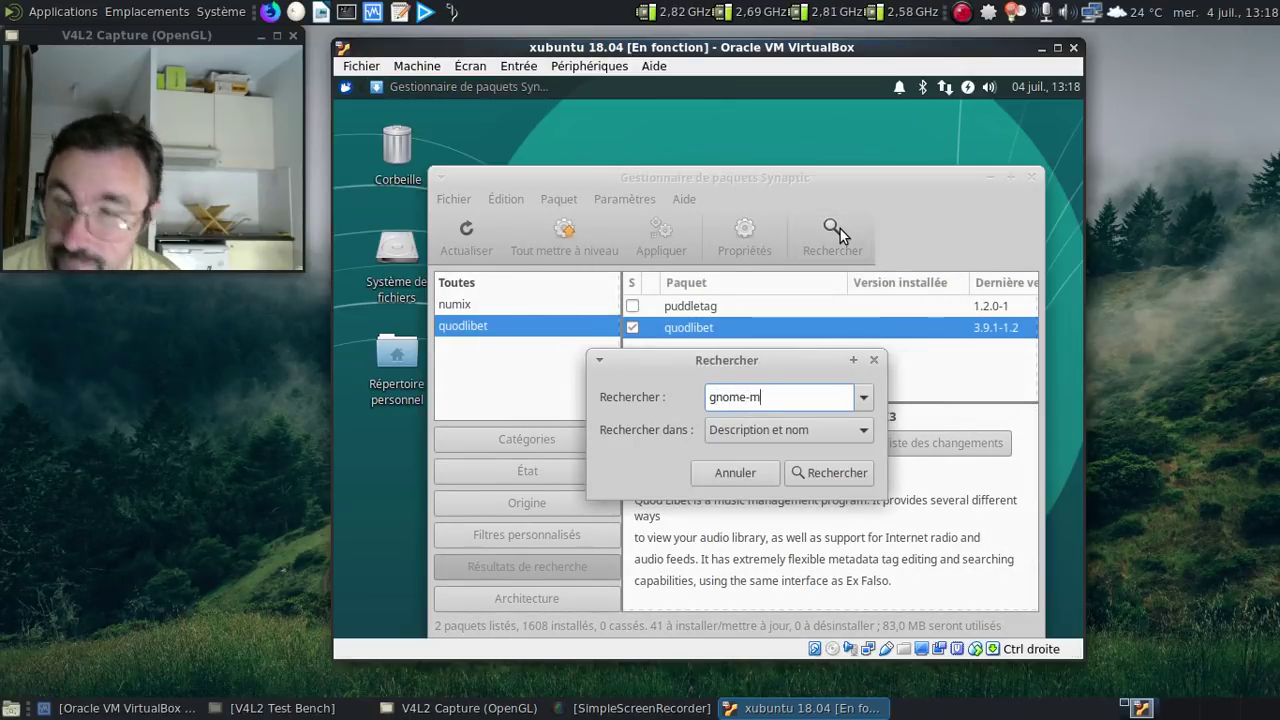
key(Return)
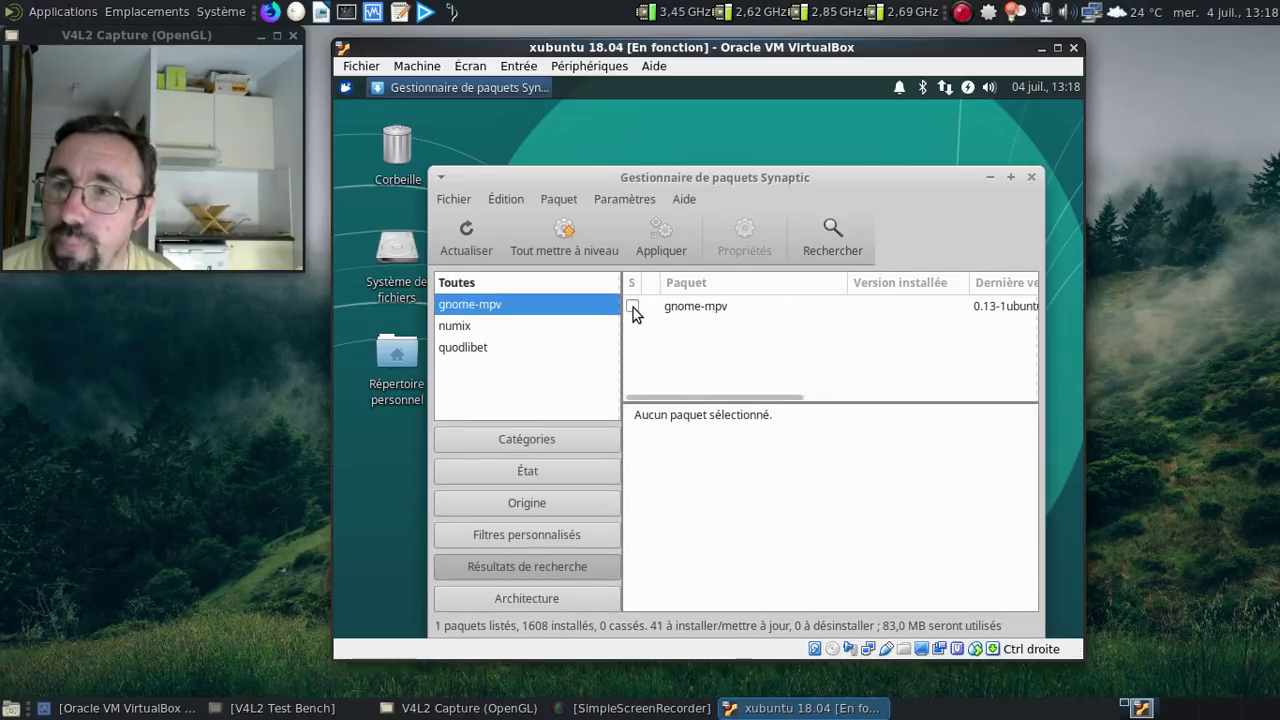
click(633, 308)
click(711, 347)
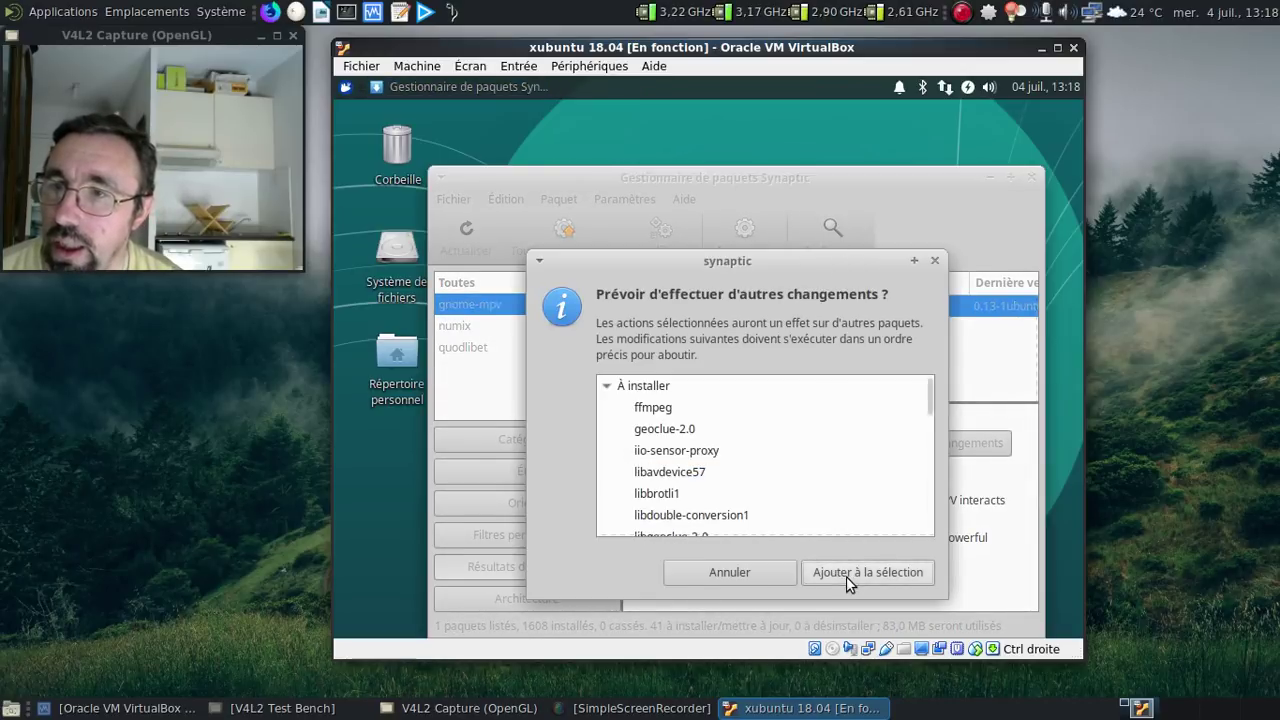
click(846, 576)
Find the parole package, mark it for complete removal, and apply all pending package changes
click(830, 240)
text(papirus)
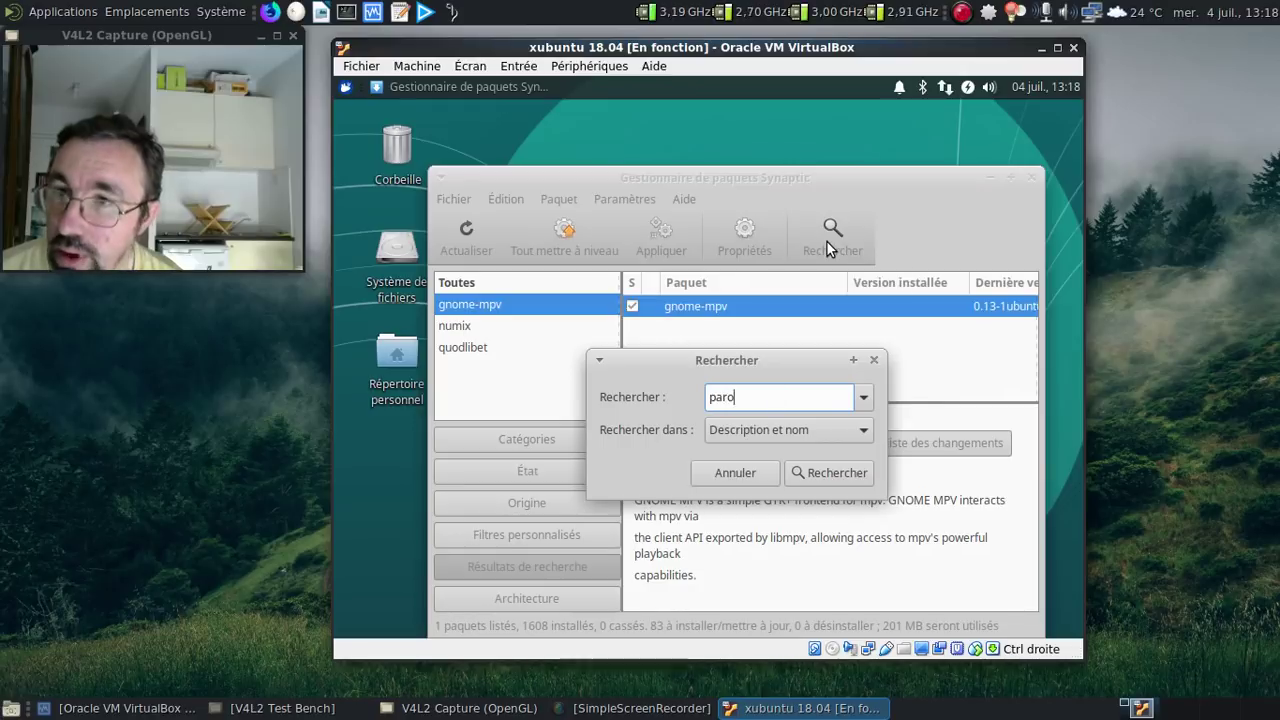
key(Return)
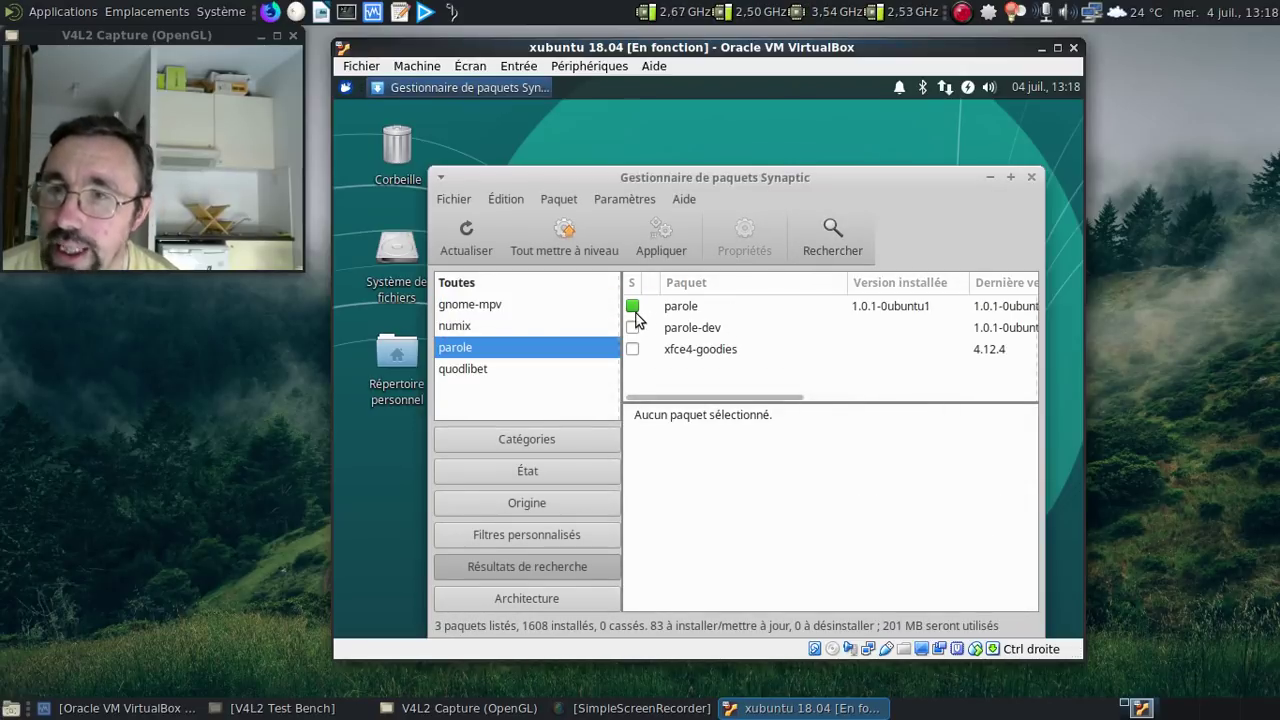
click(633, 307)
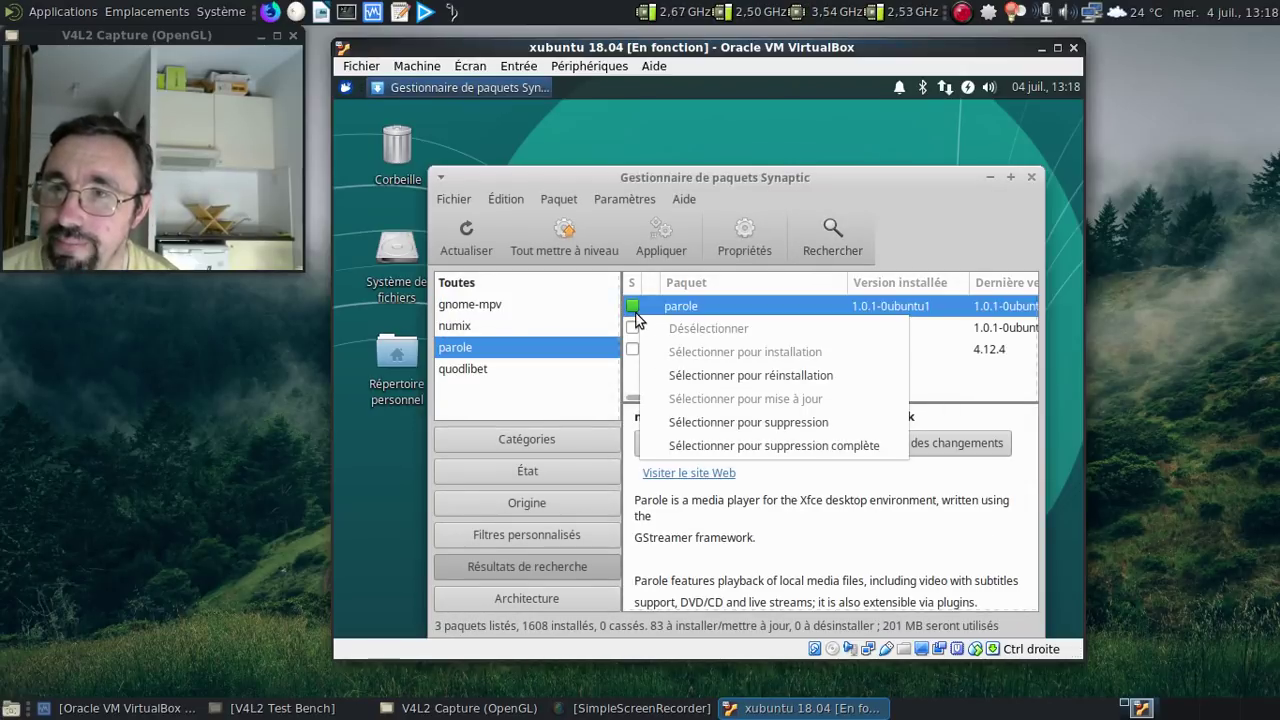
click(774, 442)
click(660, 238)
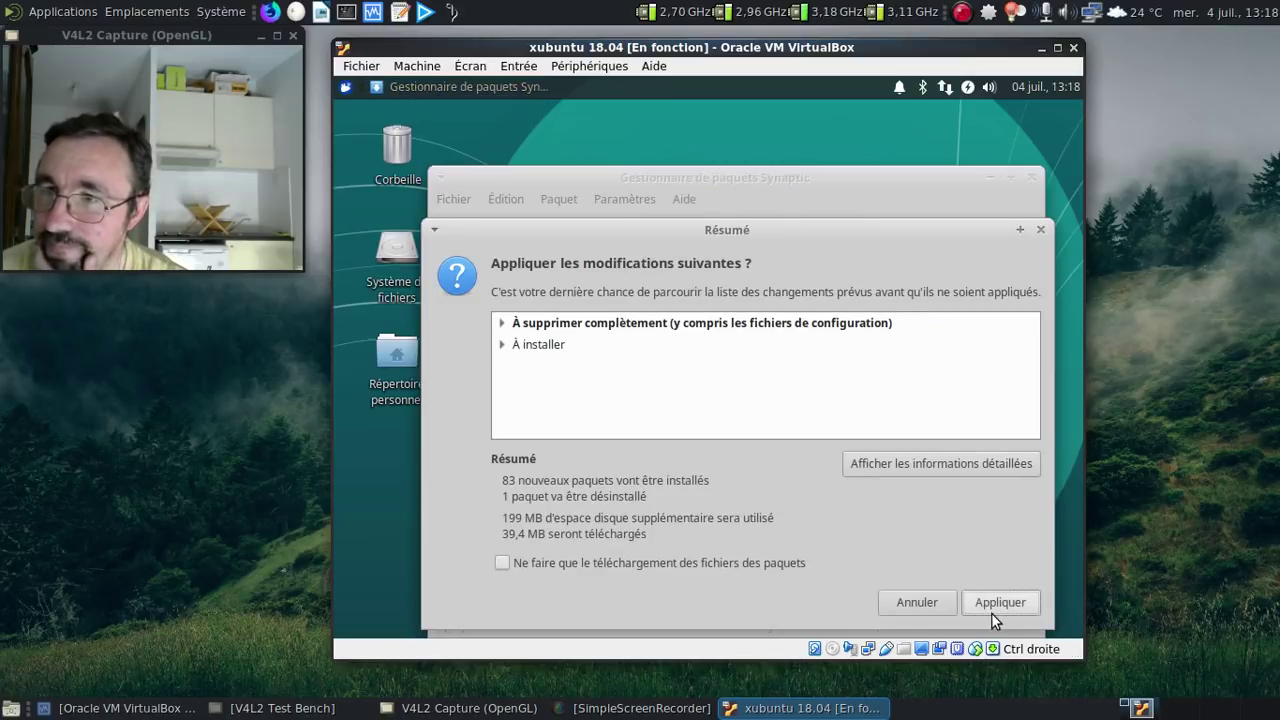
click(982, 603)
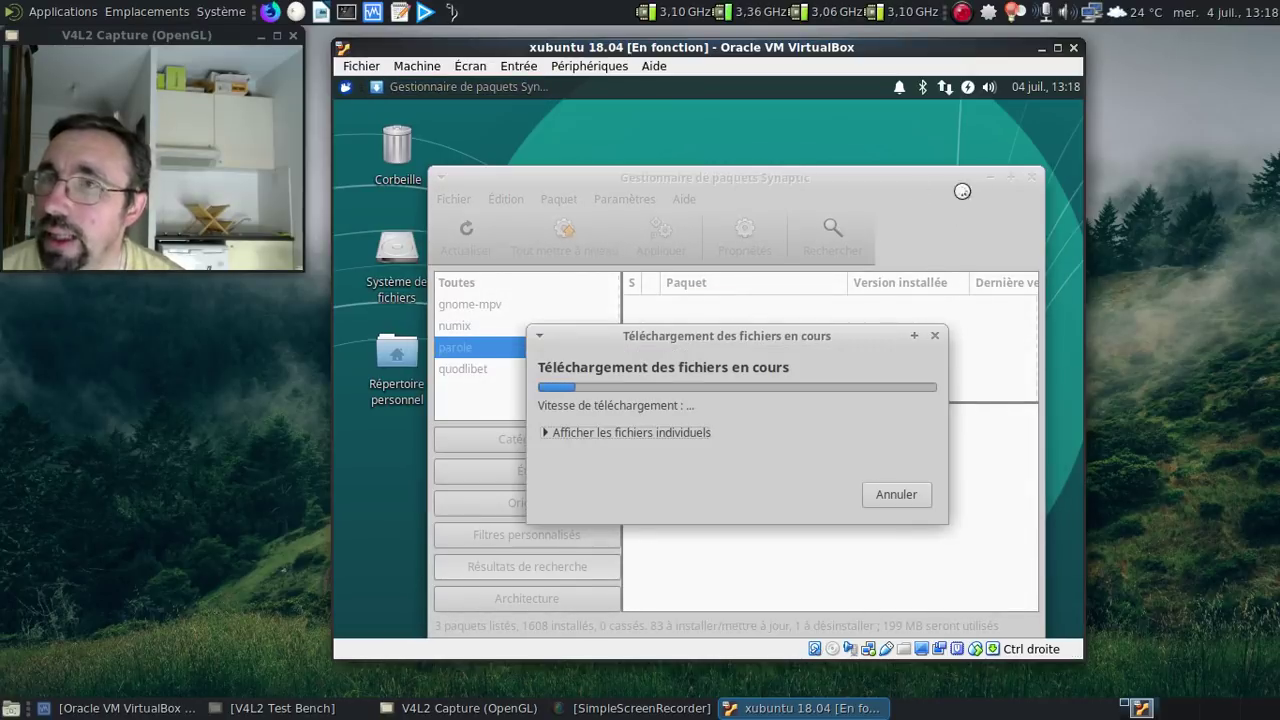
Unlock the desktop panel in its preferences, move it to the bottom edge of the Xubuntu desktop, and lock it again
right_click(583, 86)
mouse_move(650, 220)
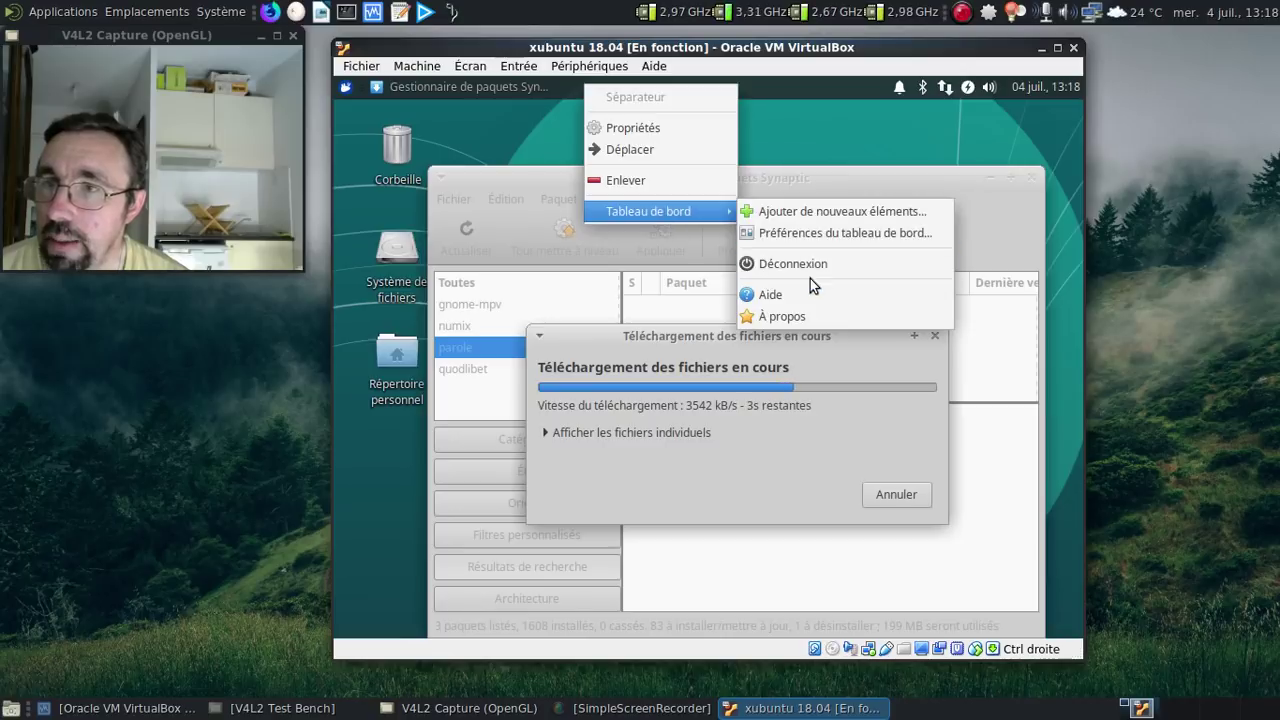
click(772, 235)
click(436, 364)
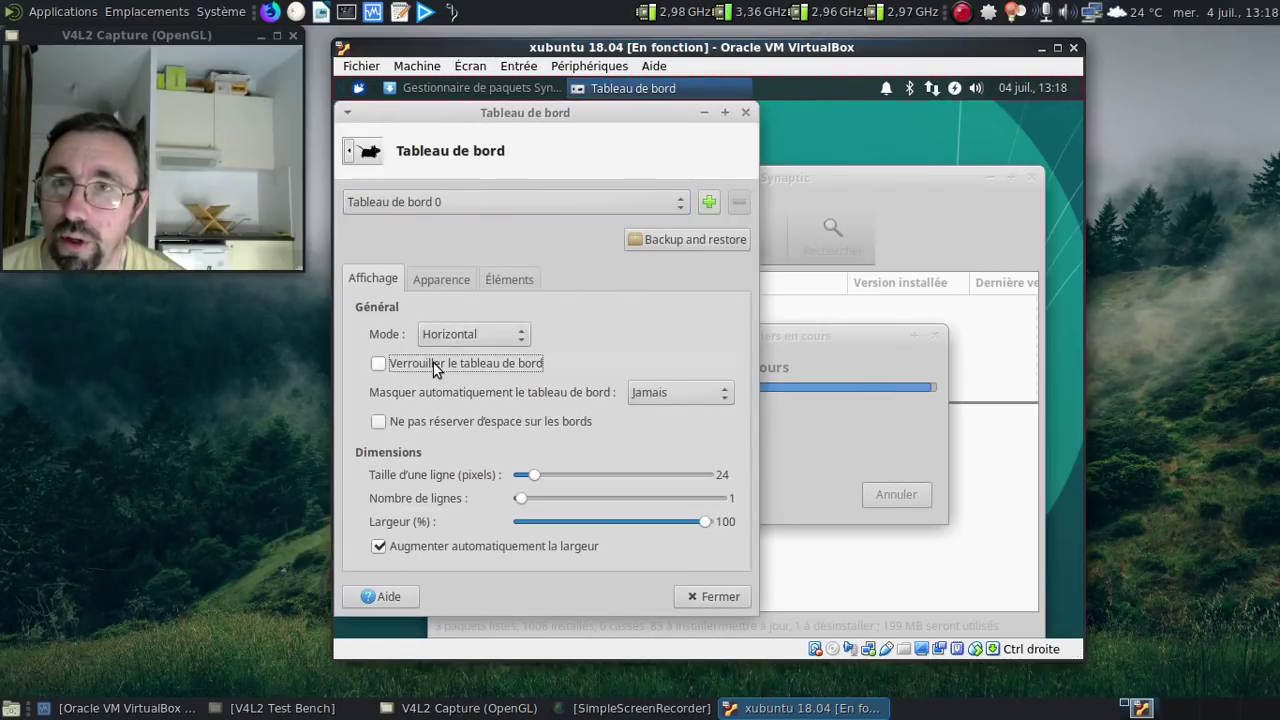
drag(1080, 90, 1105, 637)
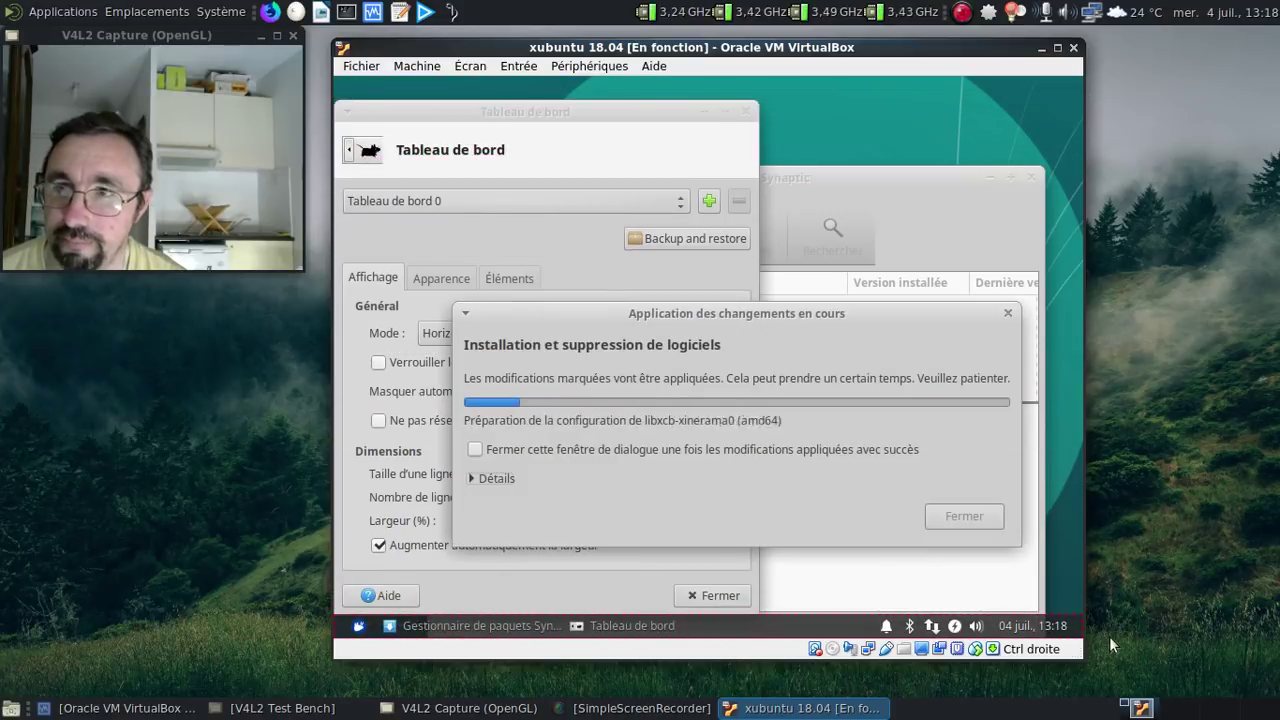
click(558, 125)
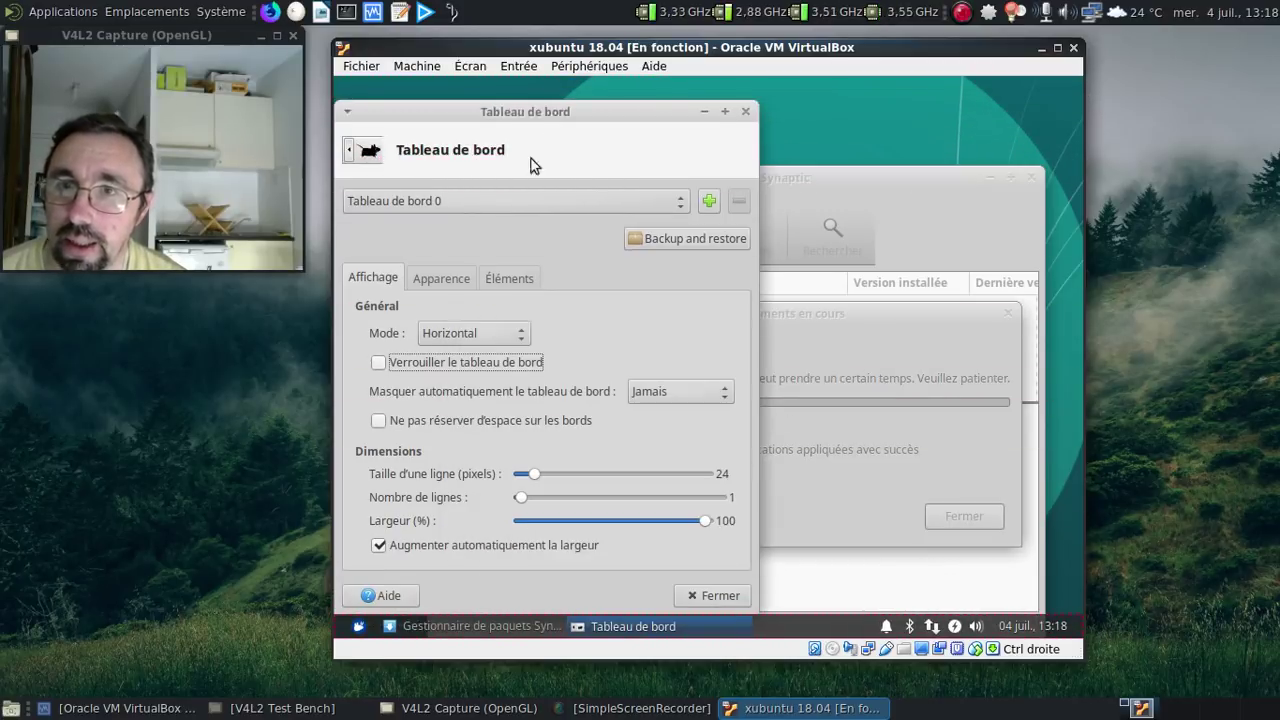
click(410, 366)
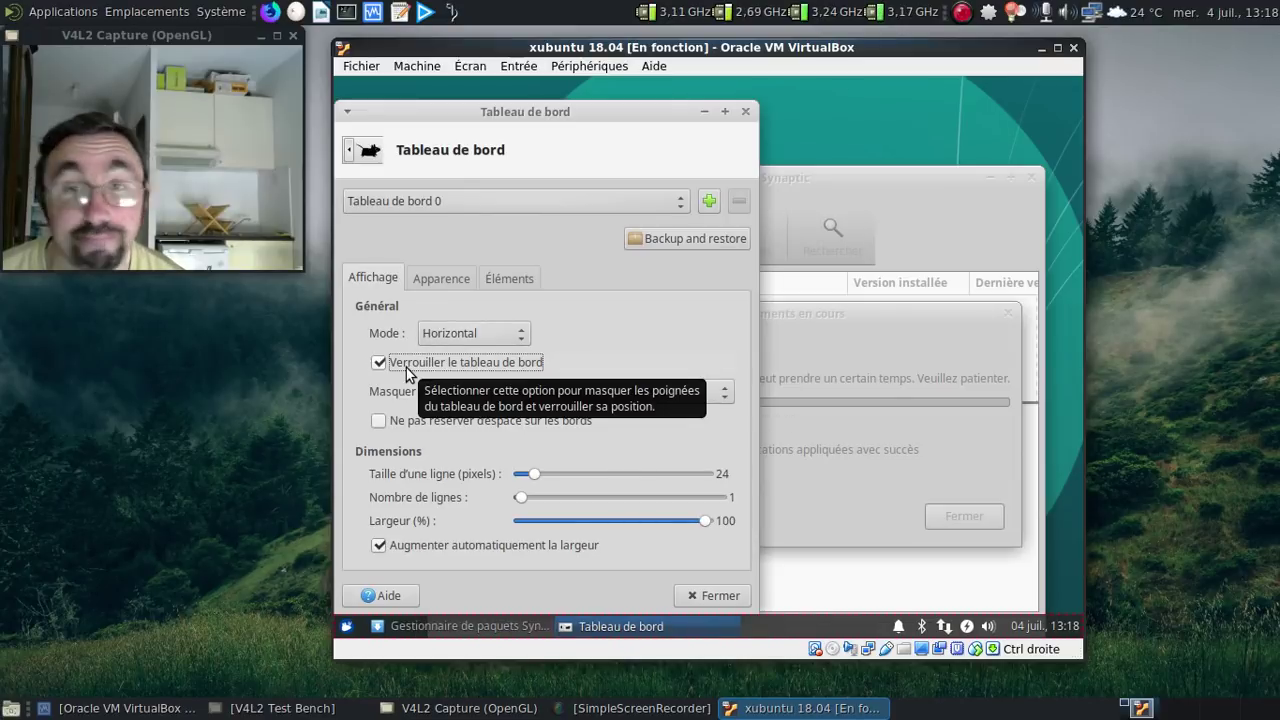
click(745, 112)
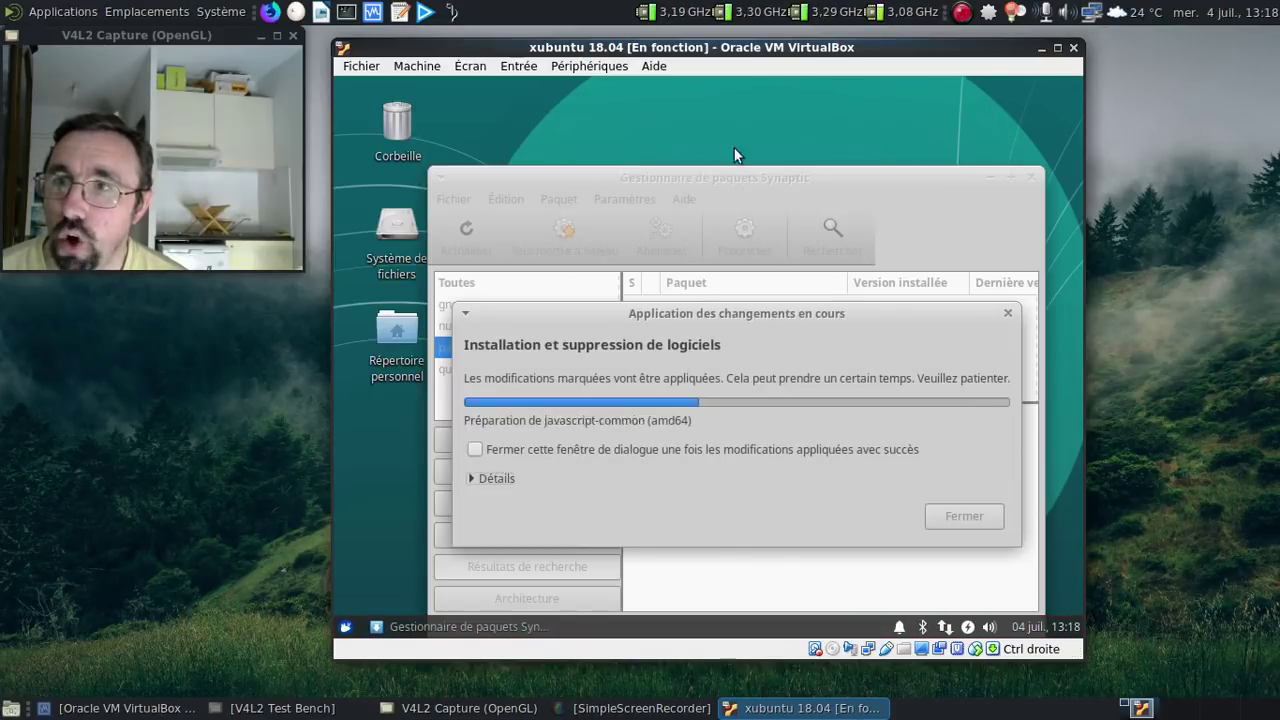
right_click(632, 114)
click(633, 118)
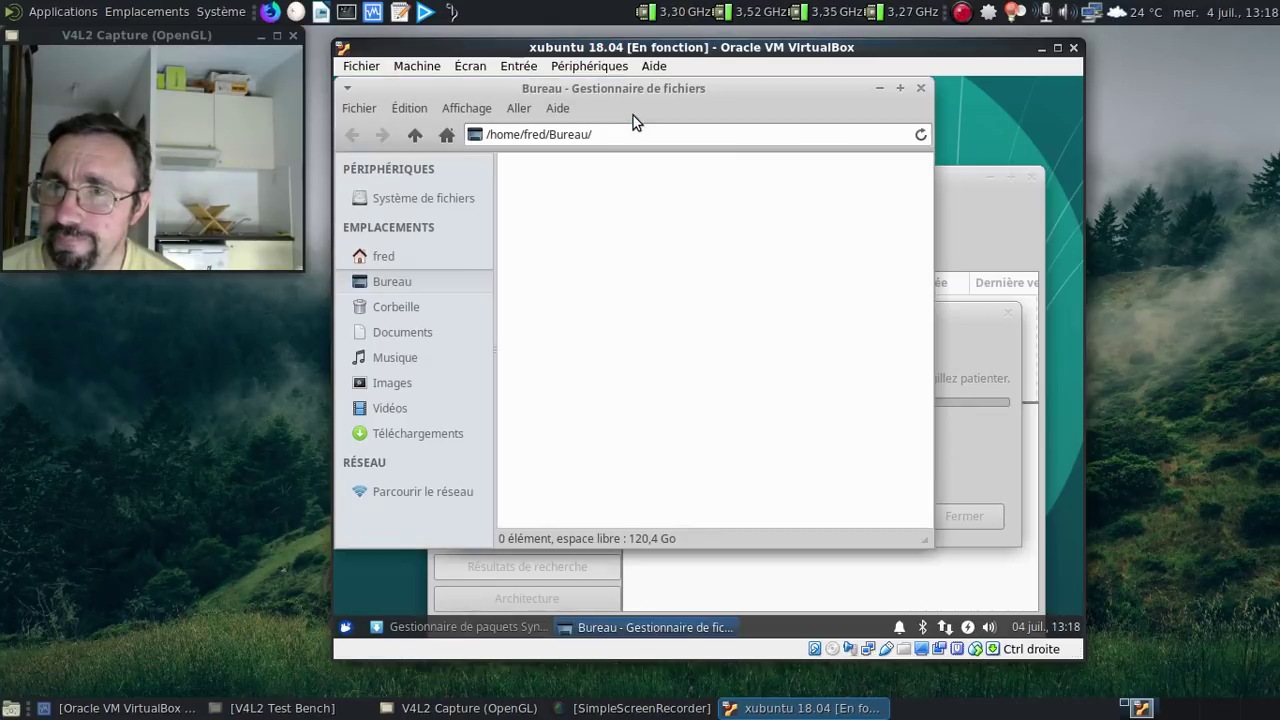
click(921, 88)
Set the desktop wallpaper to the brown carved stone relief from the backdrops folder and close the desktop settings
right_click(590, 104)
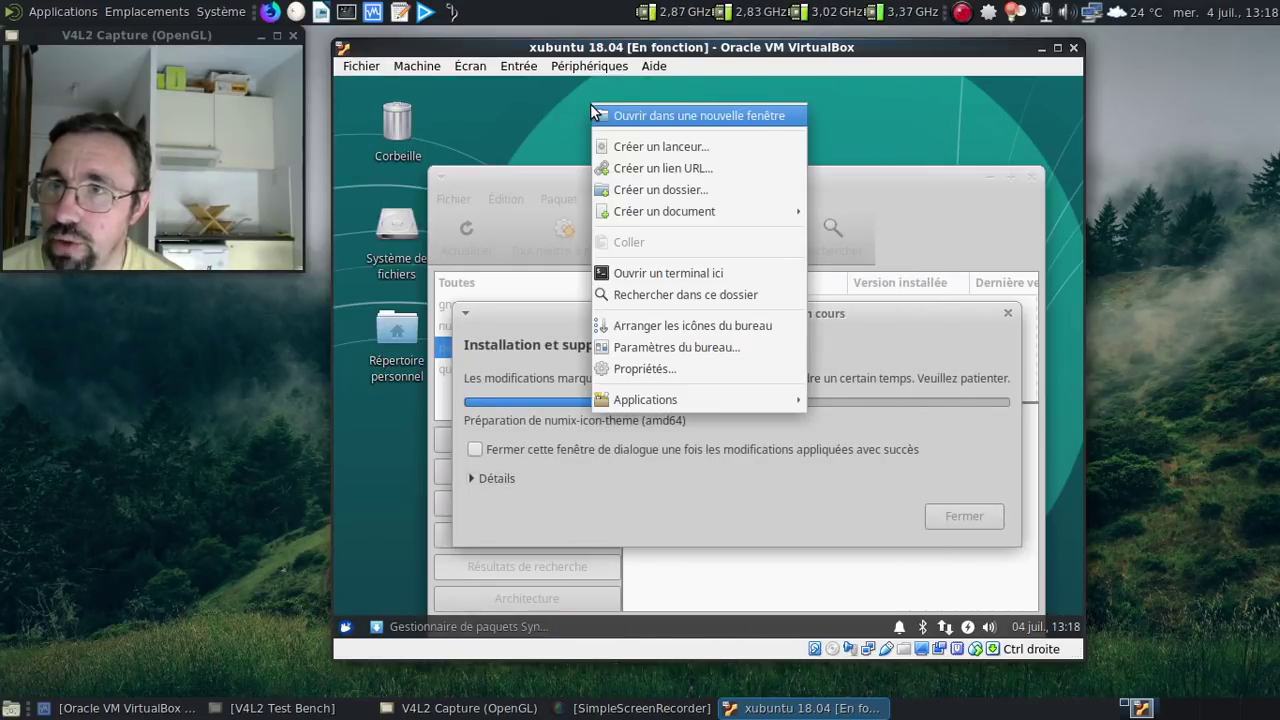
click(684, 348)
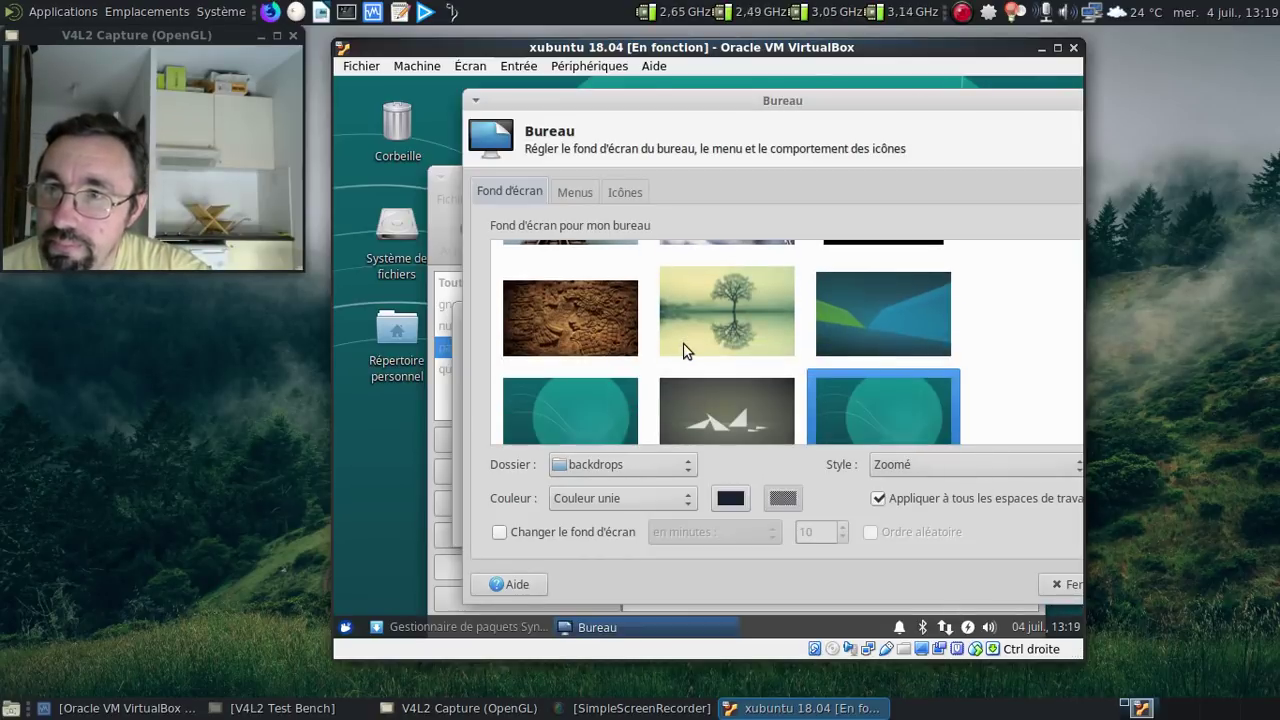
scroll(683, 343, up, 1)
click(601, 315)
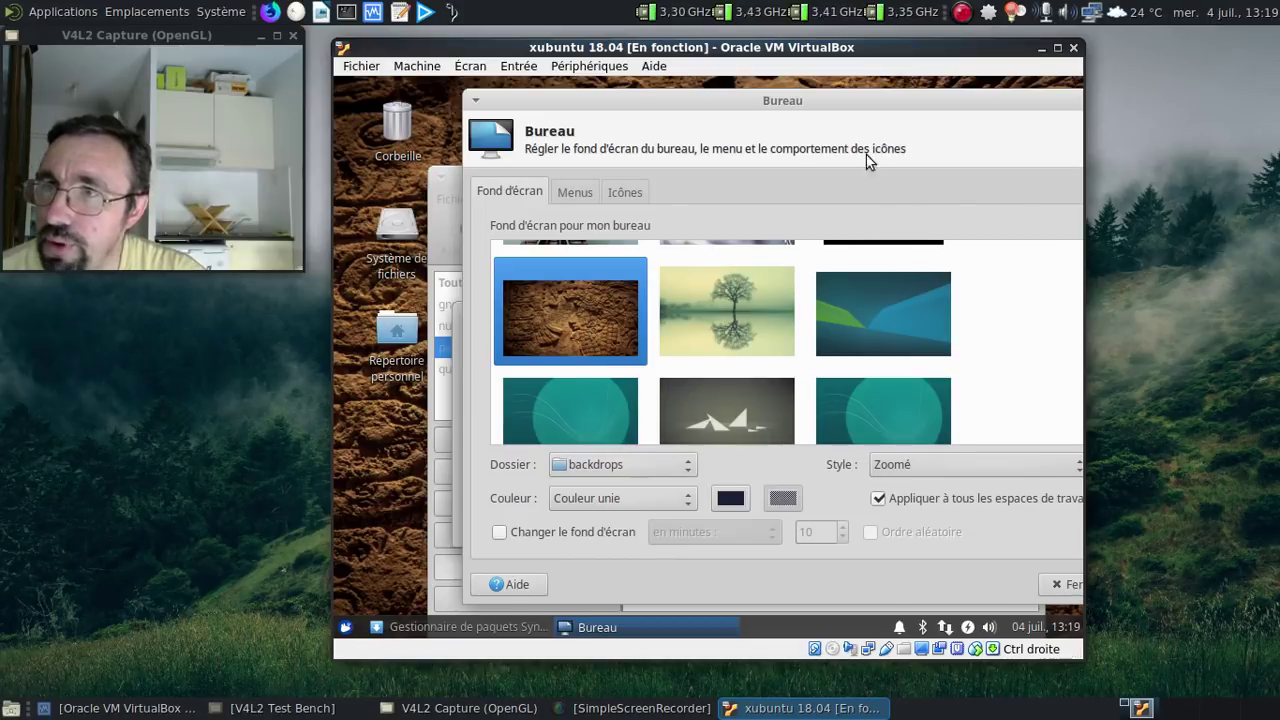
drag(818, 106, 678, 116)
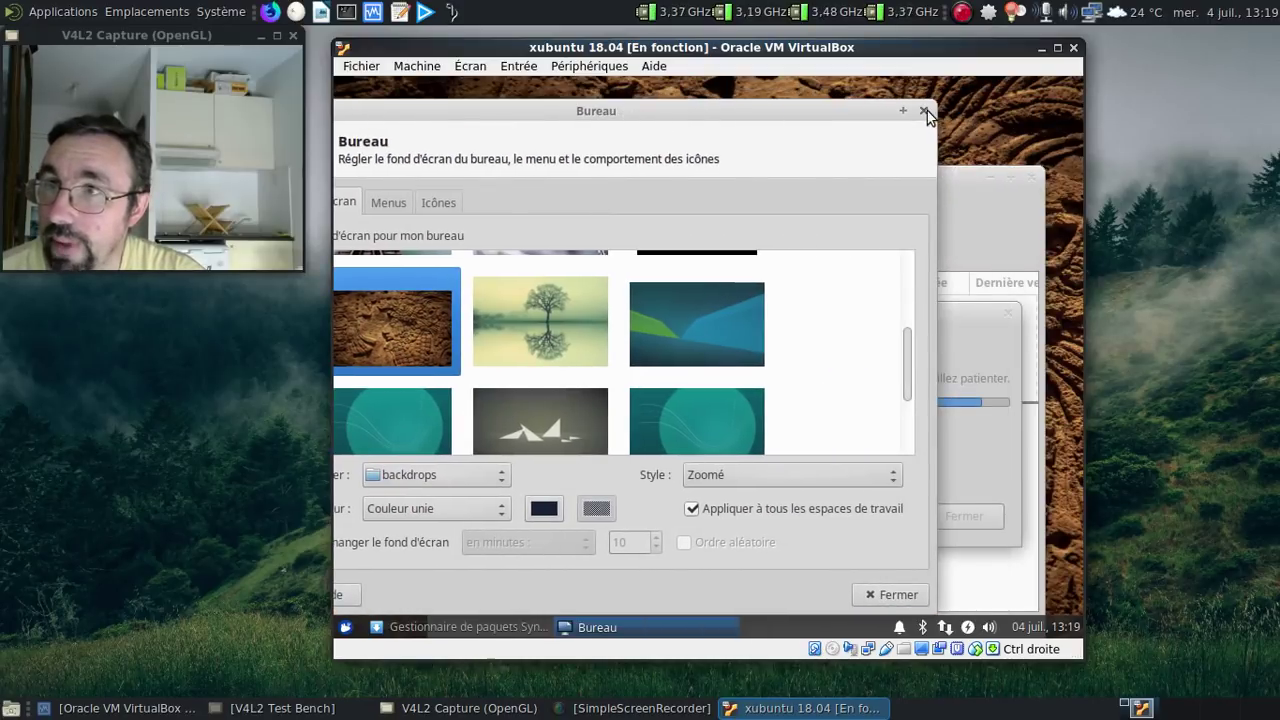
click(927, 116)
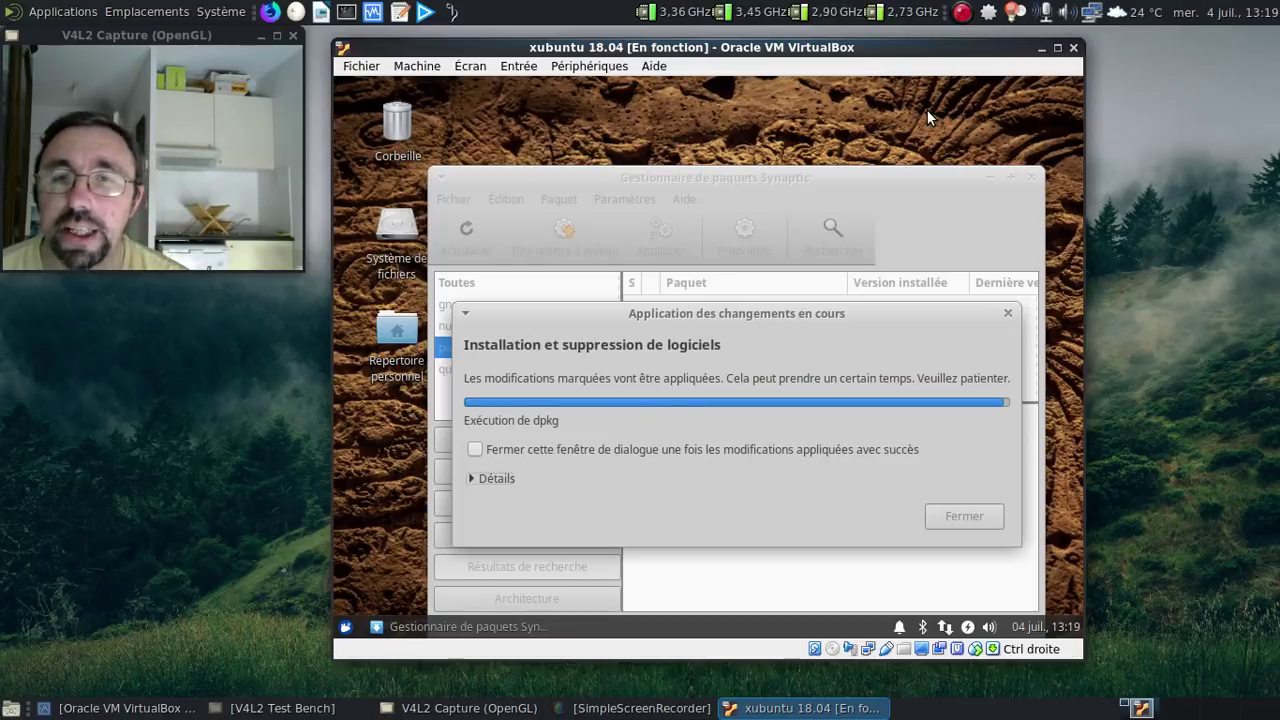
Dismiss the package changes dialog and close the Synaptic package manager
click(513, 421)
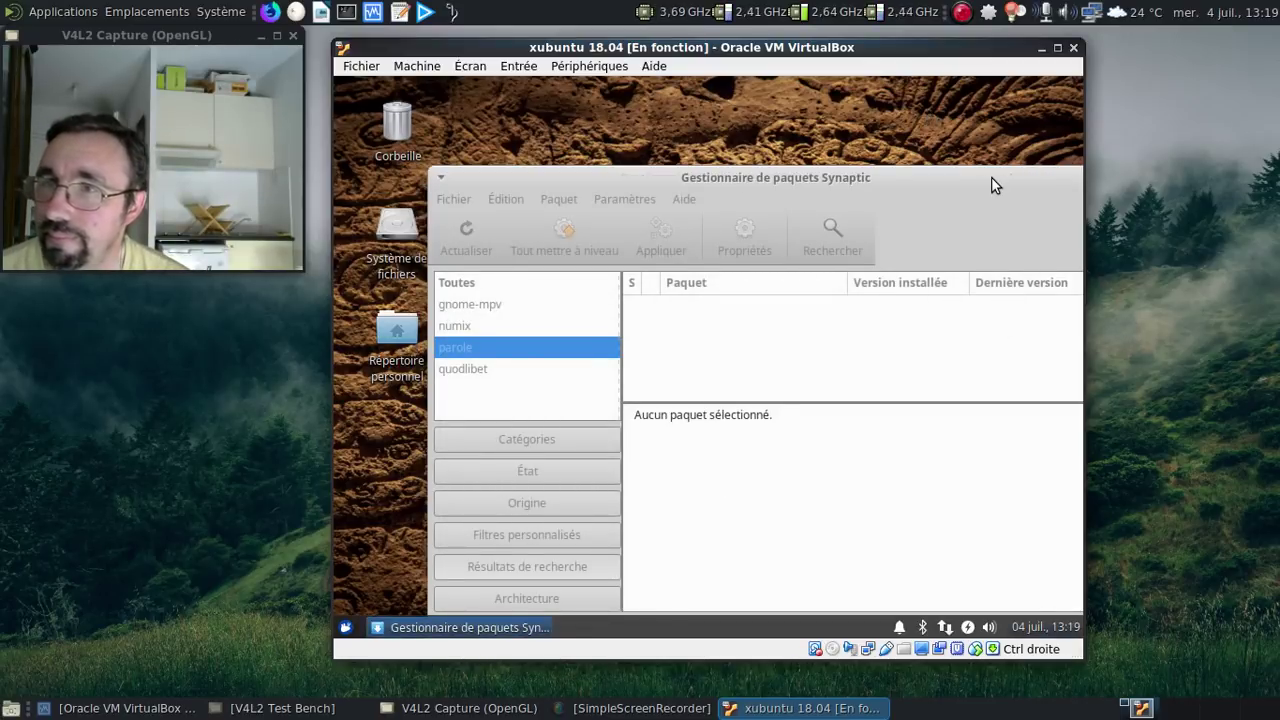
click(1000, 163)
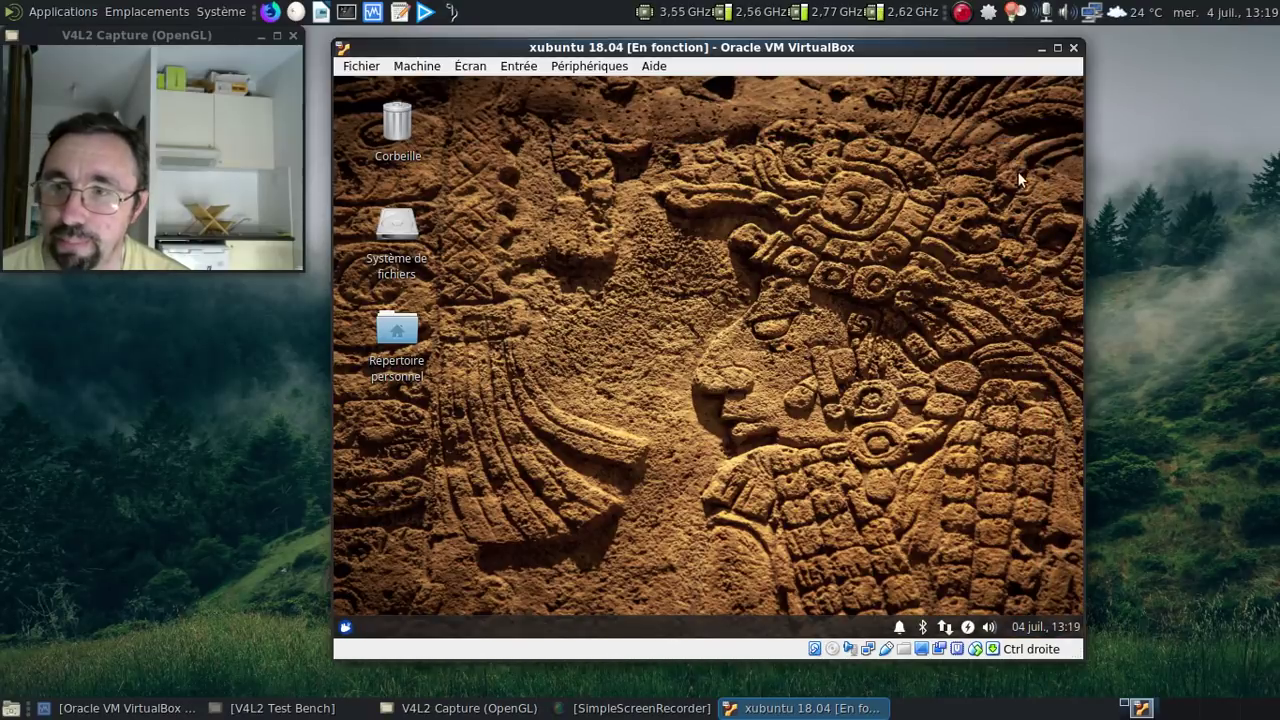
Open the Xfce appearance settings and set the desktop style to NumixBlue
click(346, 628)
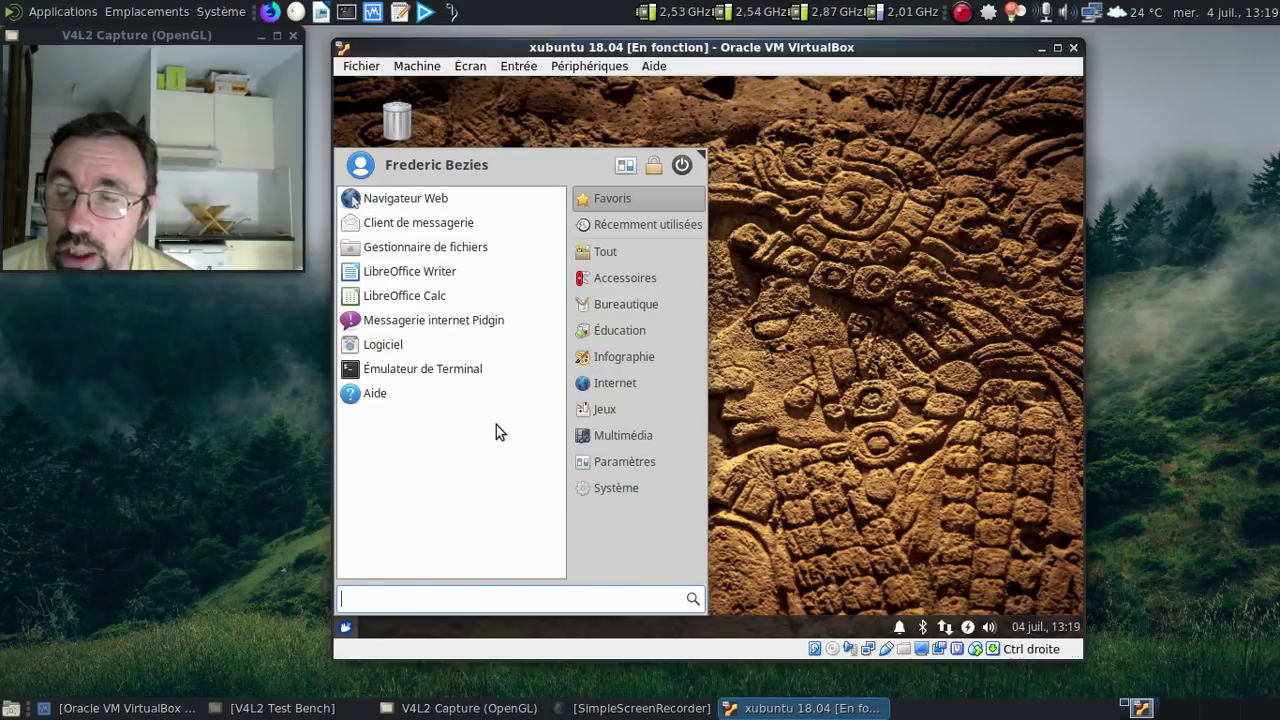
click(650, 462)
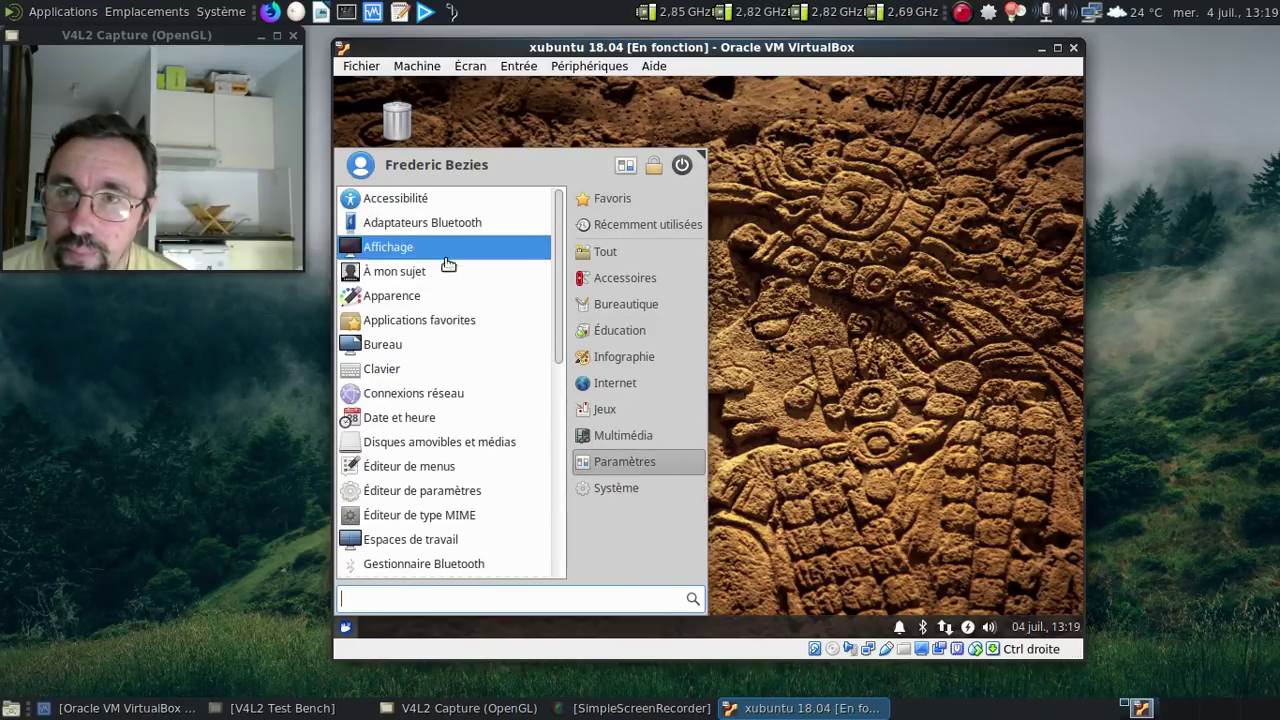
click(447, 295)
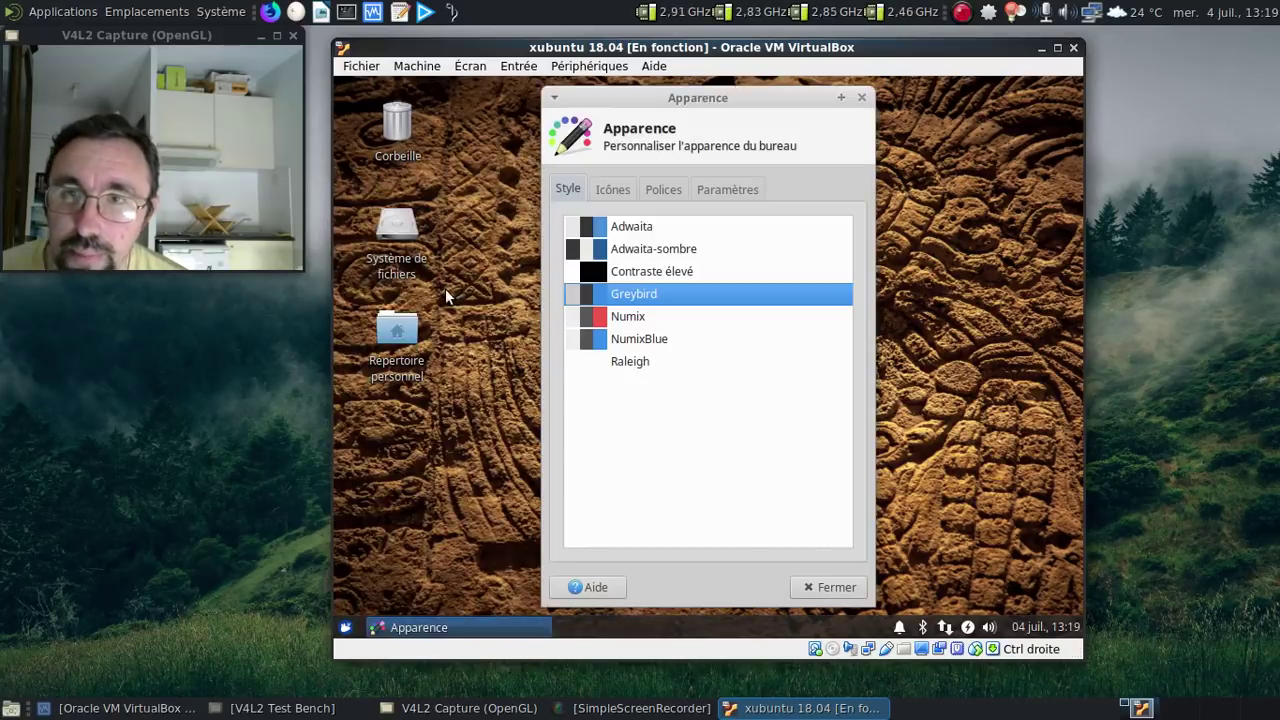
click(640, 340)
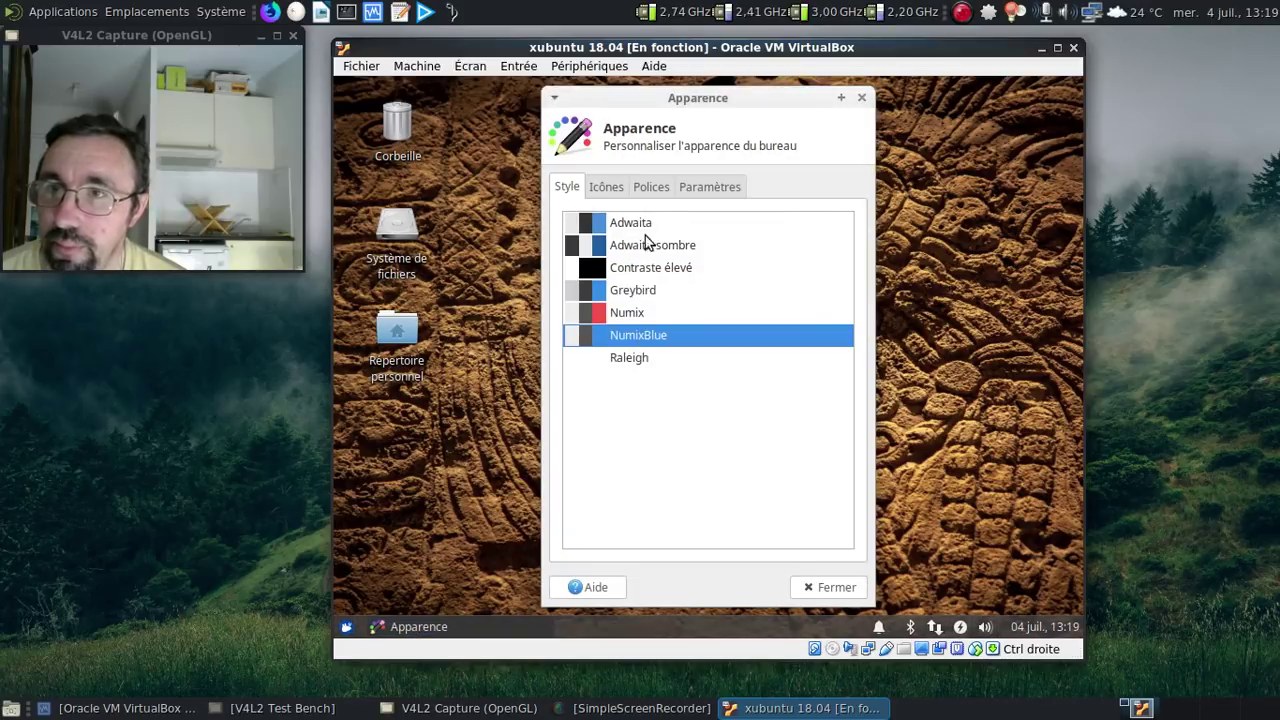
Try the Numix Light icon theme, settle on Numix for the icons, and close the appearance settings
click(608, 187)
scroll(723, 368, down, 5)
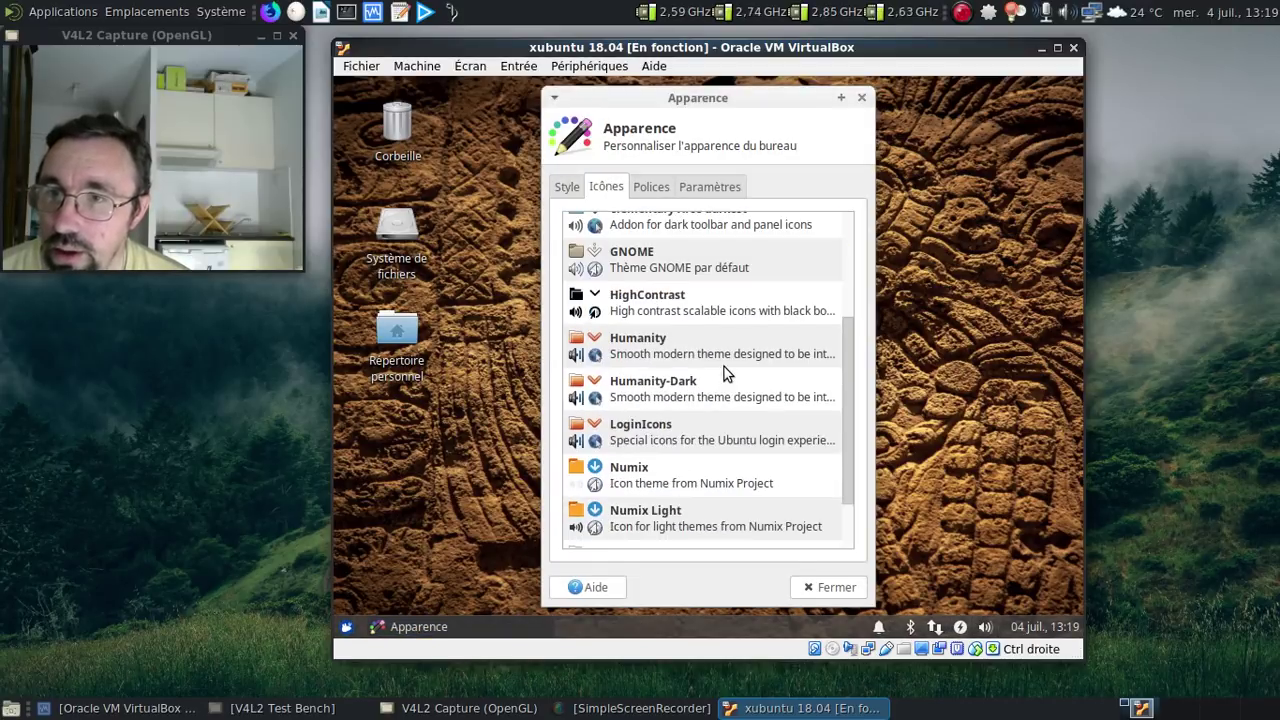
click(697, 443)
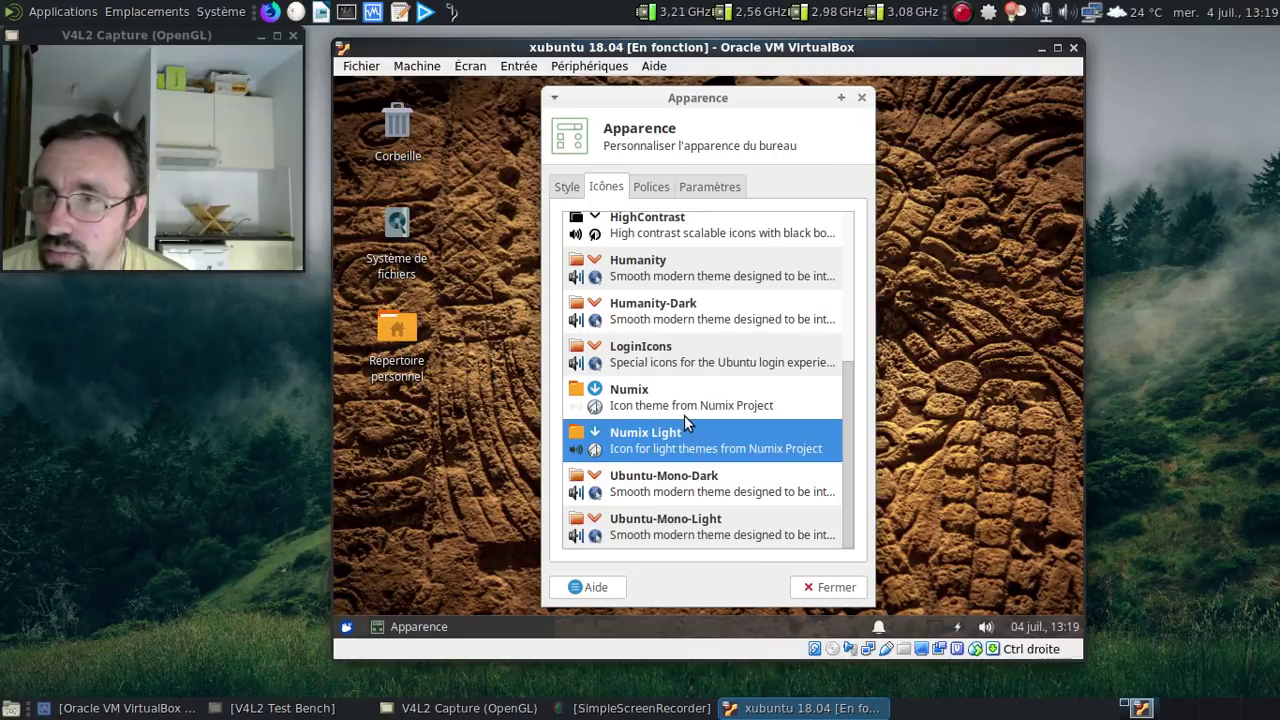
click(673, 405)
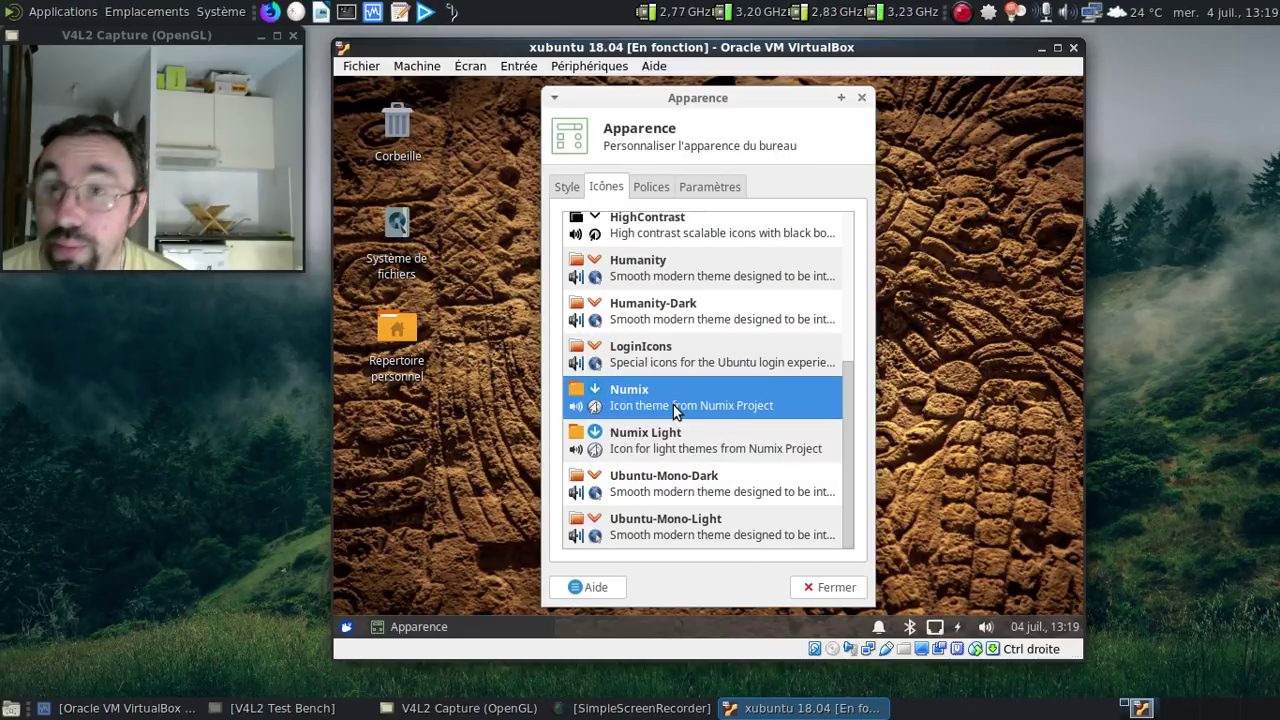
click(862, 98)
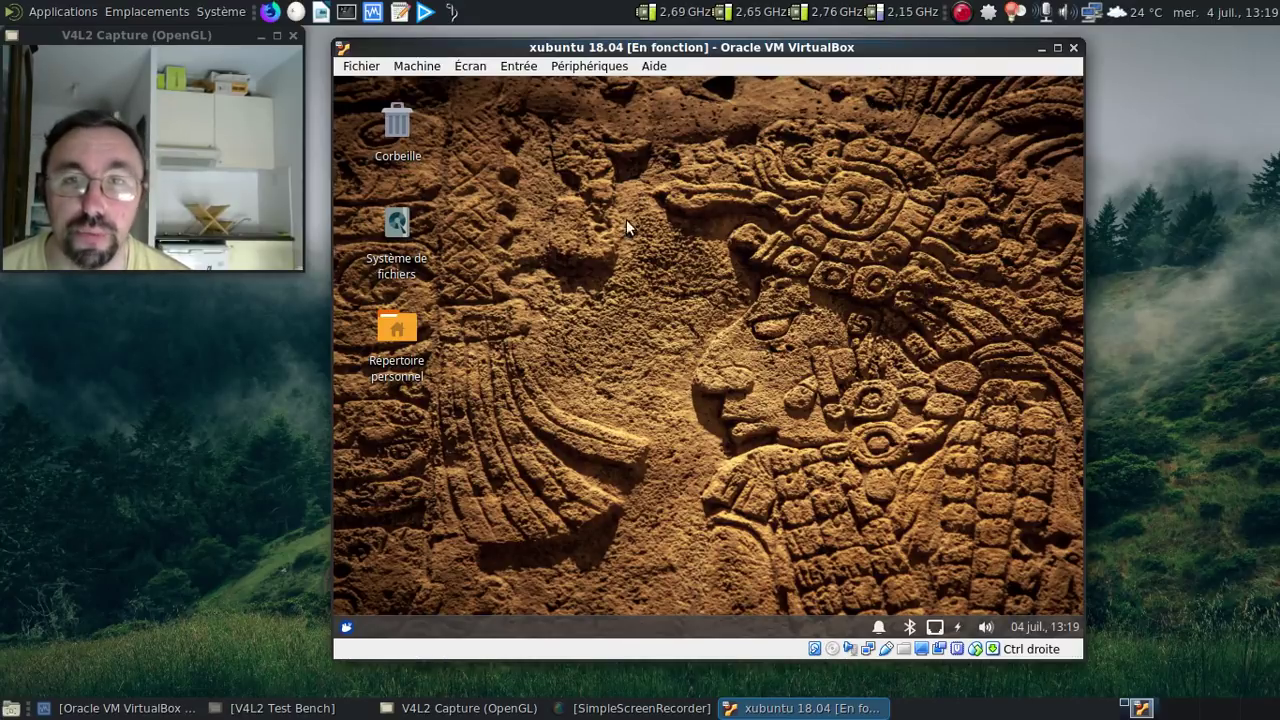
Check which multimedia applications are listed in the applications menu
click(352, 624)
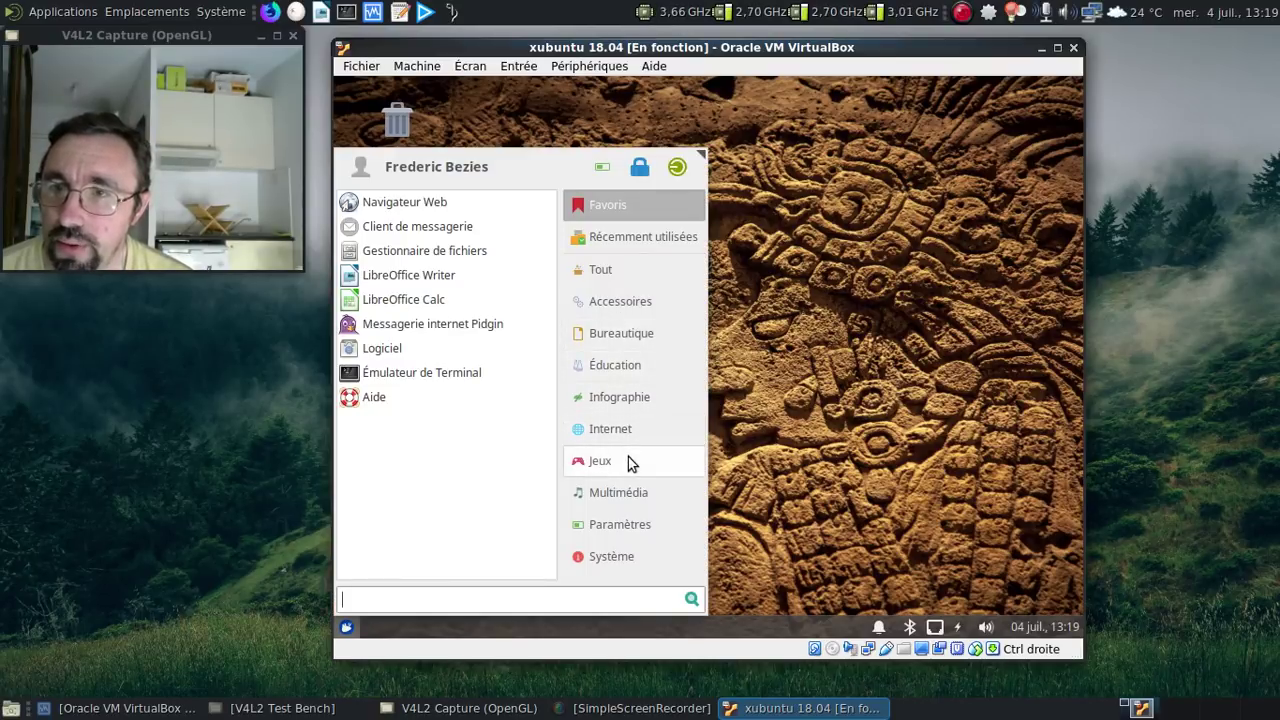
click(625, 495)
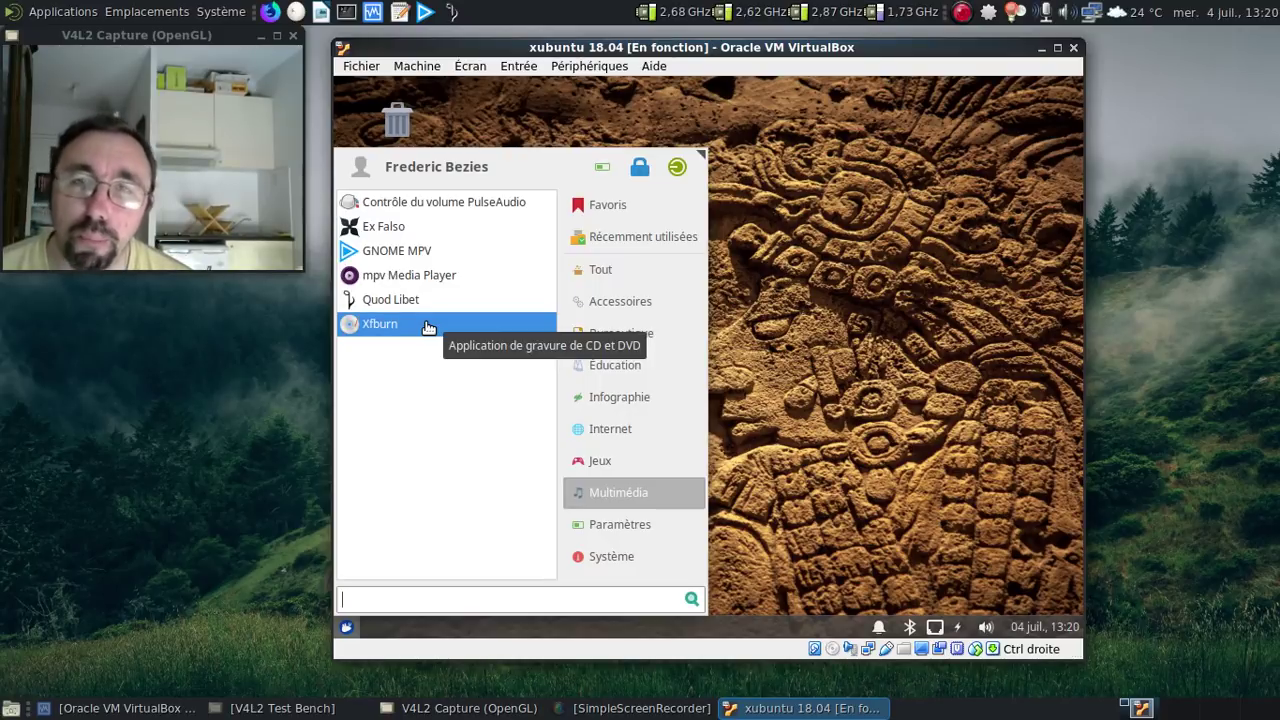
click(804, 183)
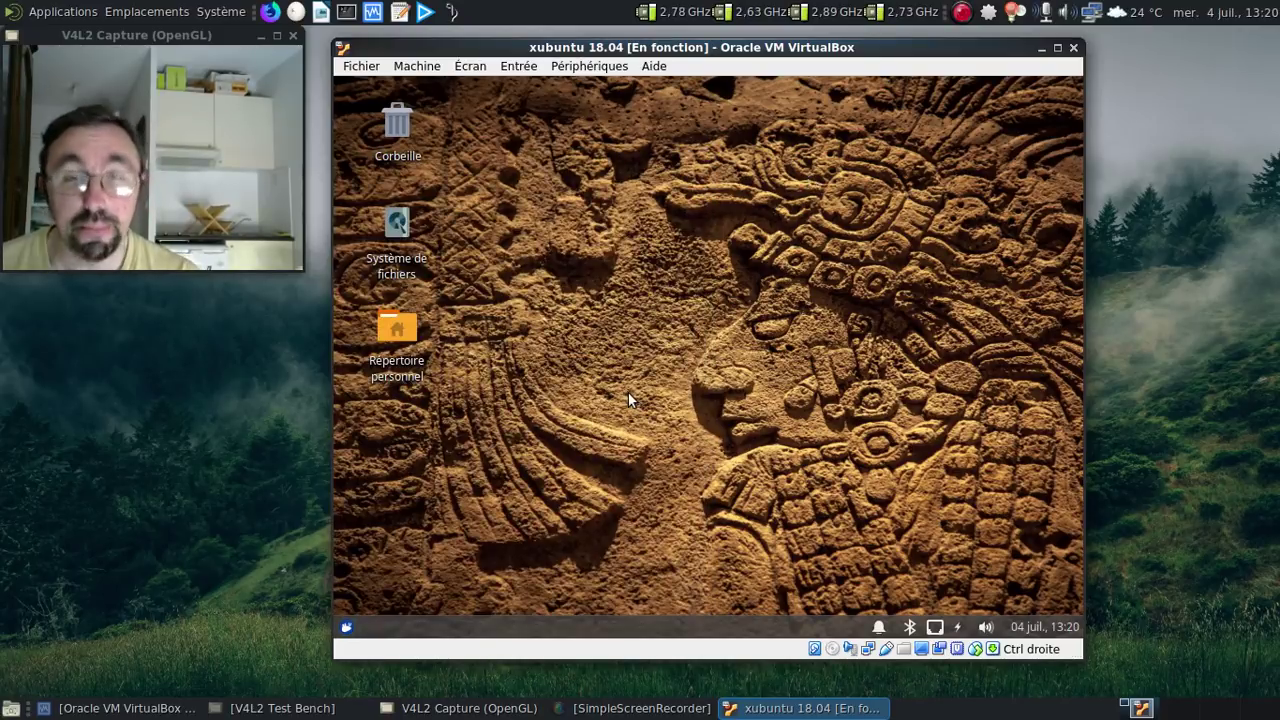
Find and launch the Firefox web browser inside the virtual machine, and close its welcome and privacy notice tabs
click(345, 626)
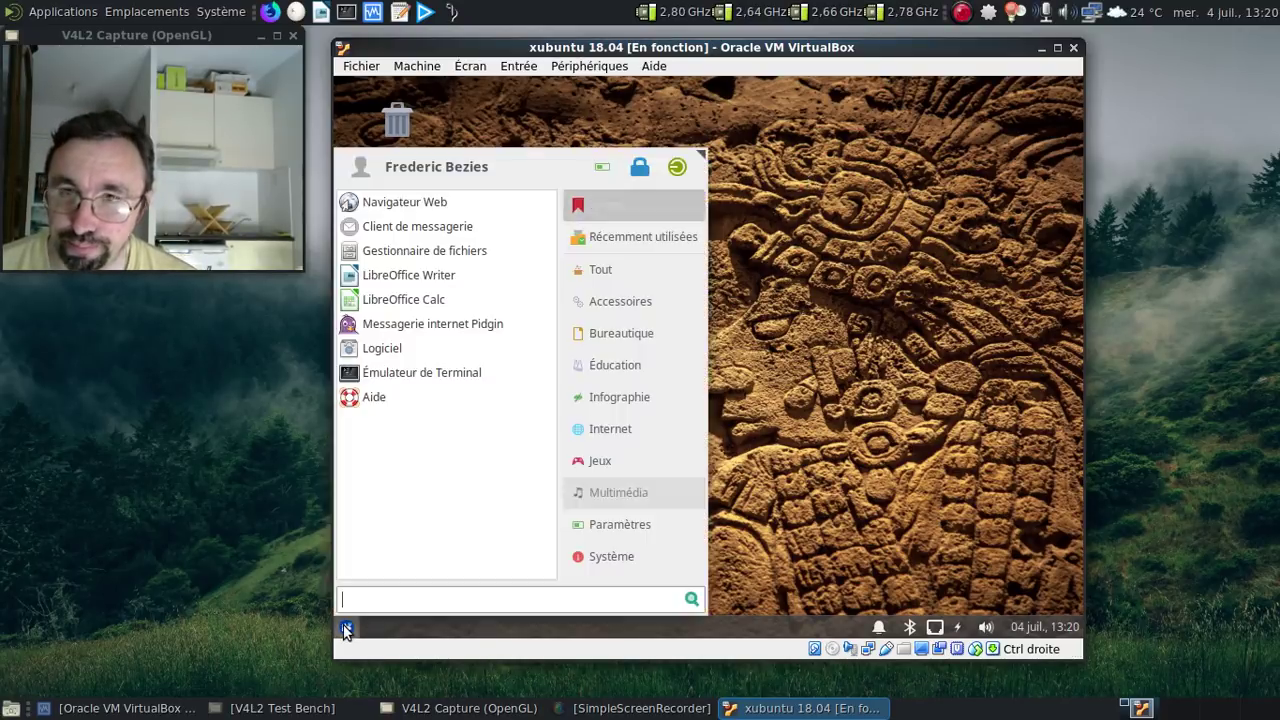
text(int)
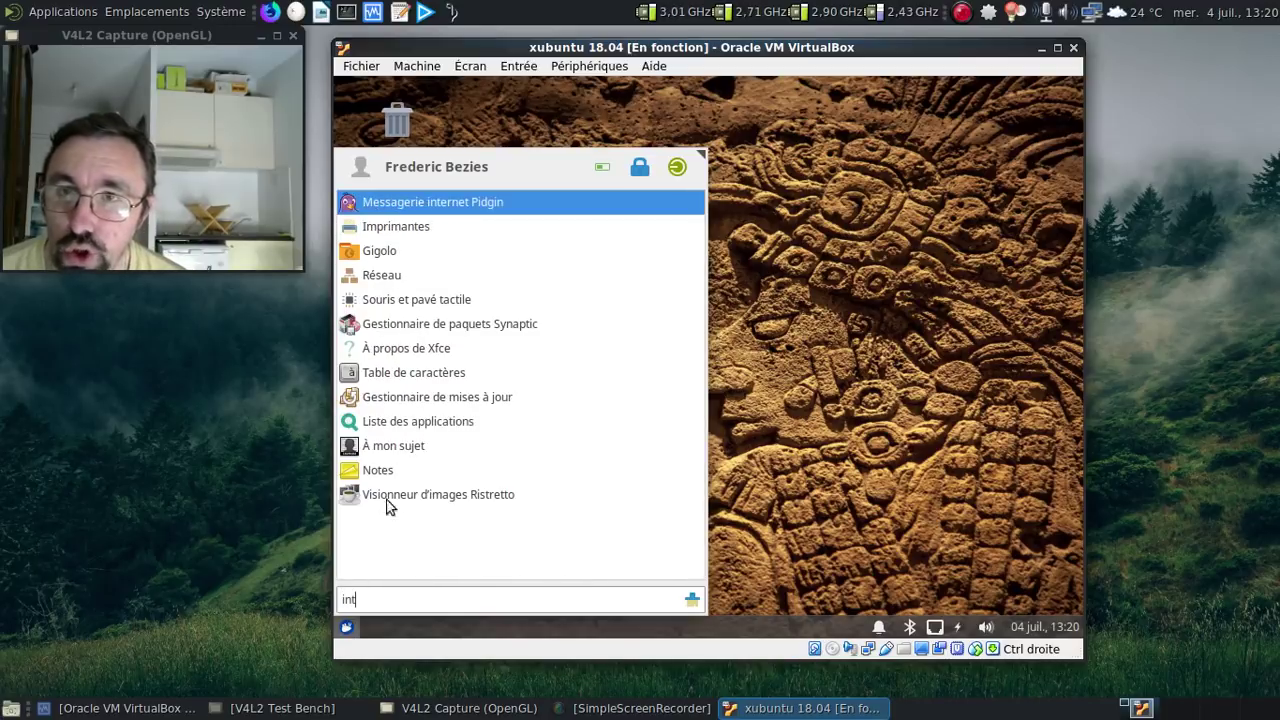
key(BackSpace)
key(BackSpace)
key(BackSpace)
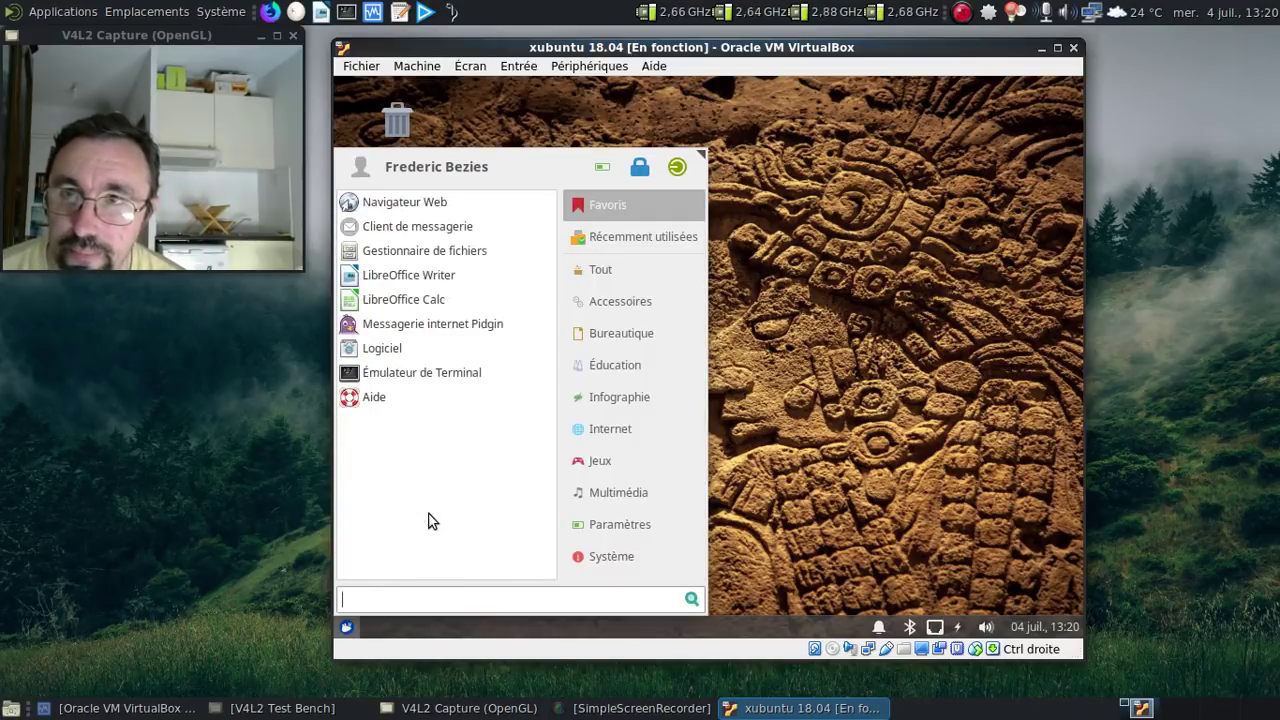
text(fi)
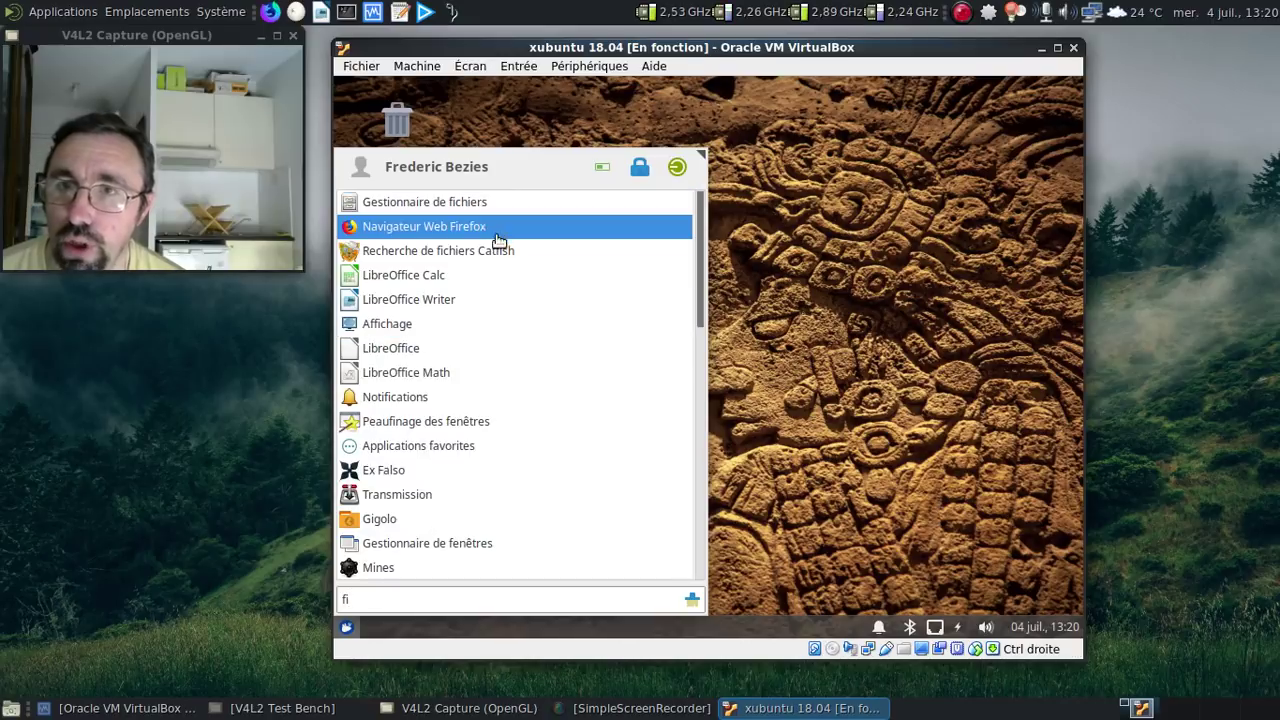
click(494, 226)
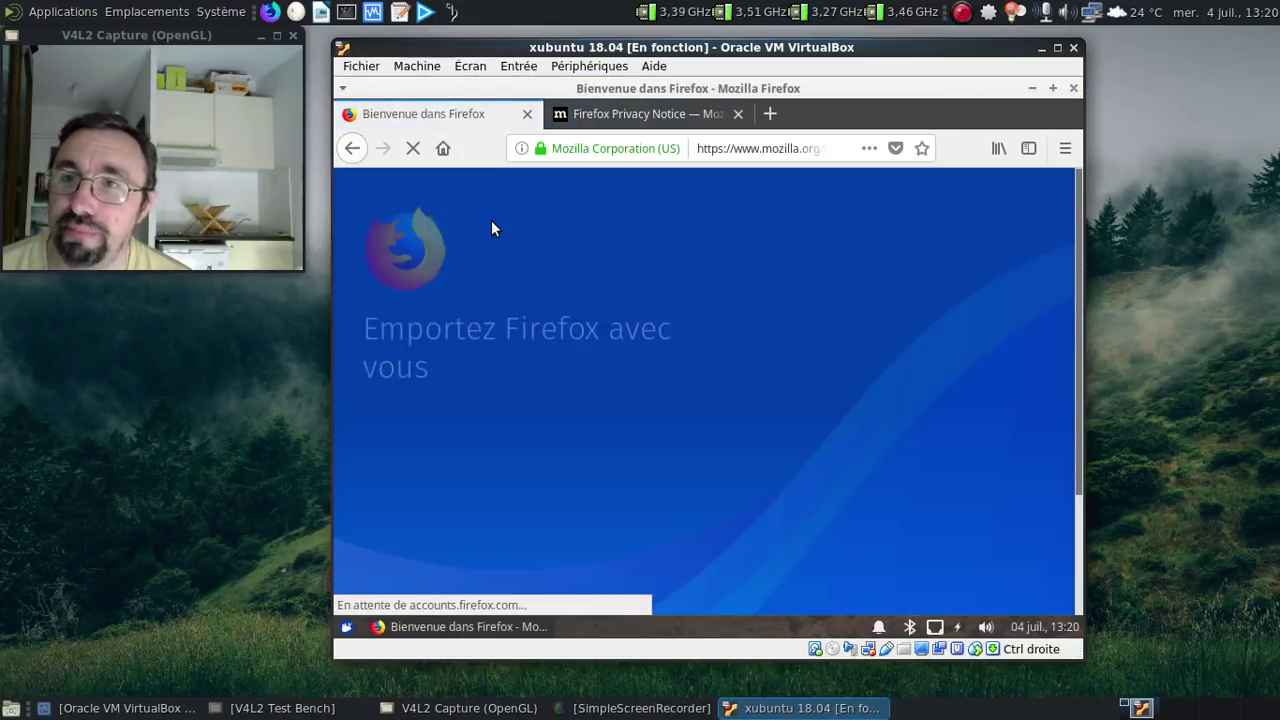
click(527, 115)
click(527, 115)
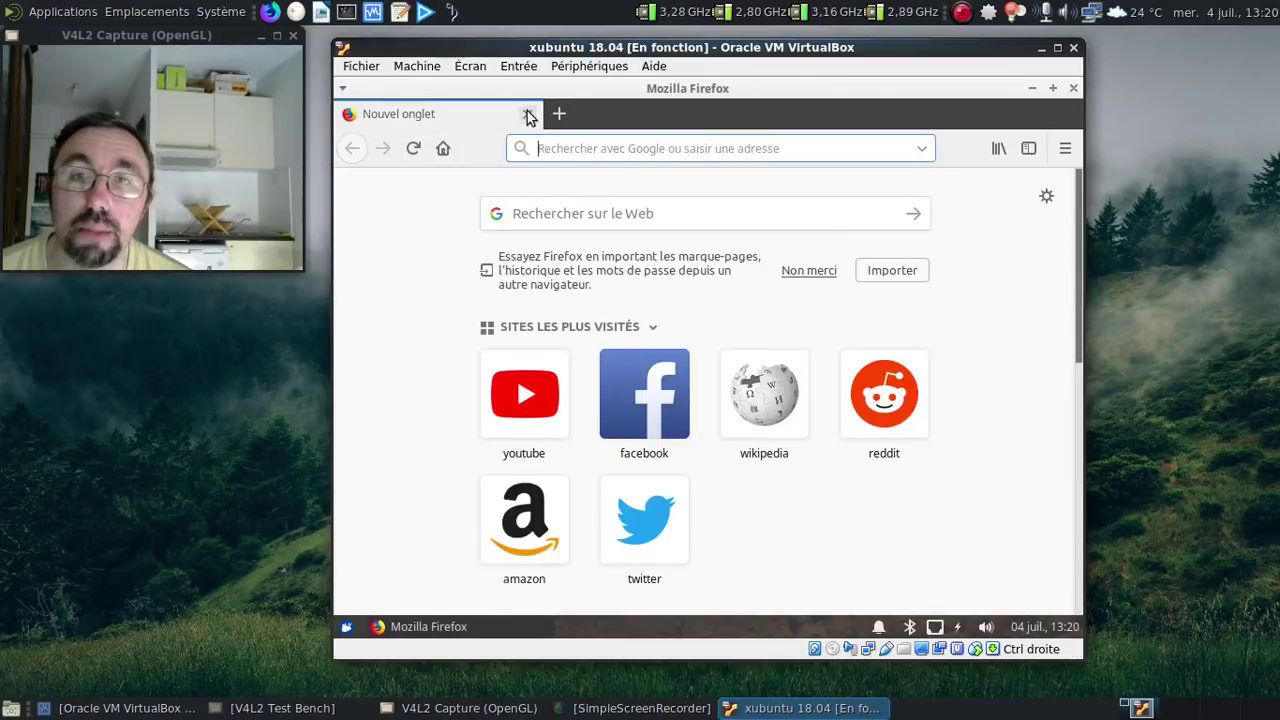
Search the web for pinguy builder using the suggested query
click(557, 154)
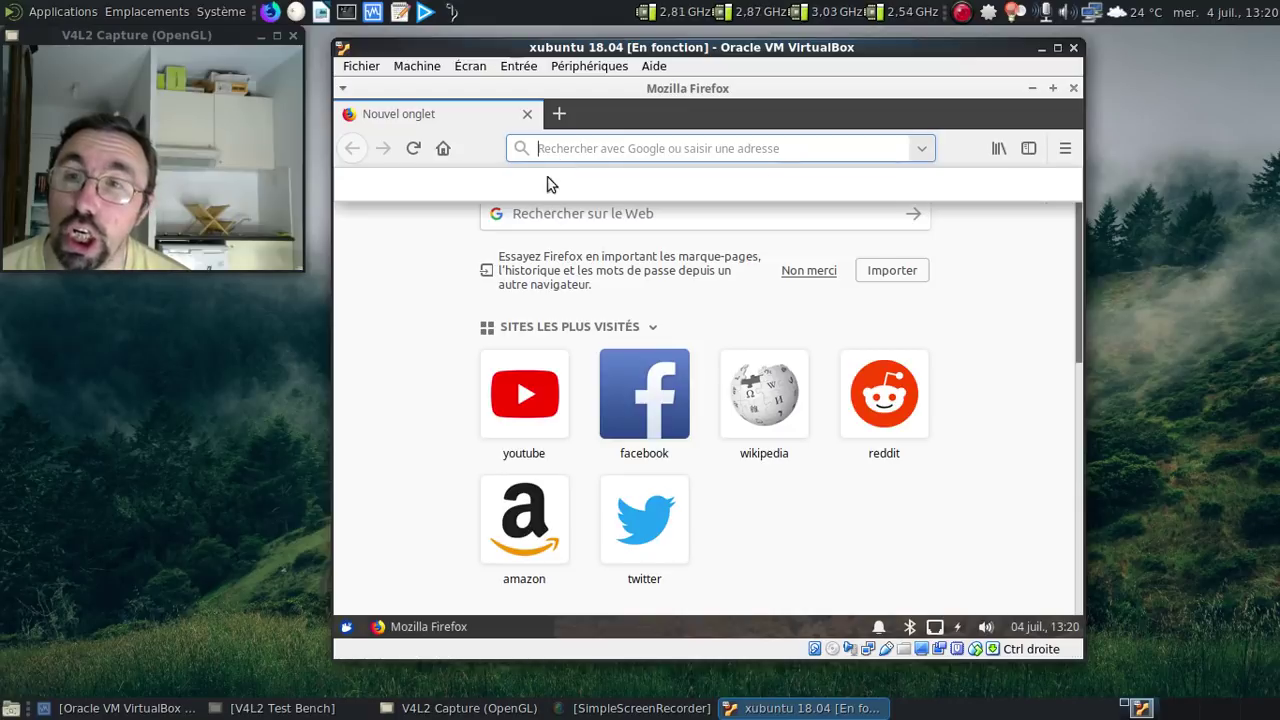
click(530, 217)
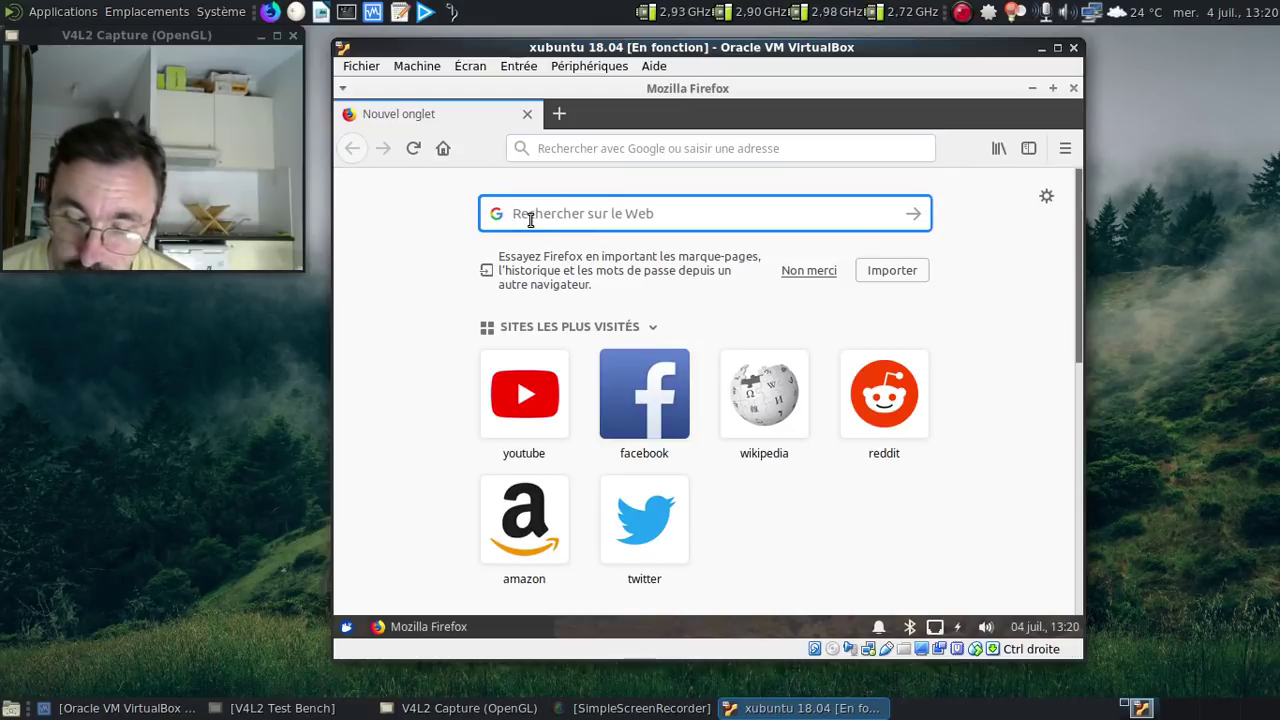
text(pu)
key(BackSpace)
text(inguy)
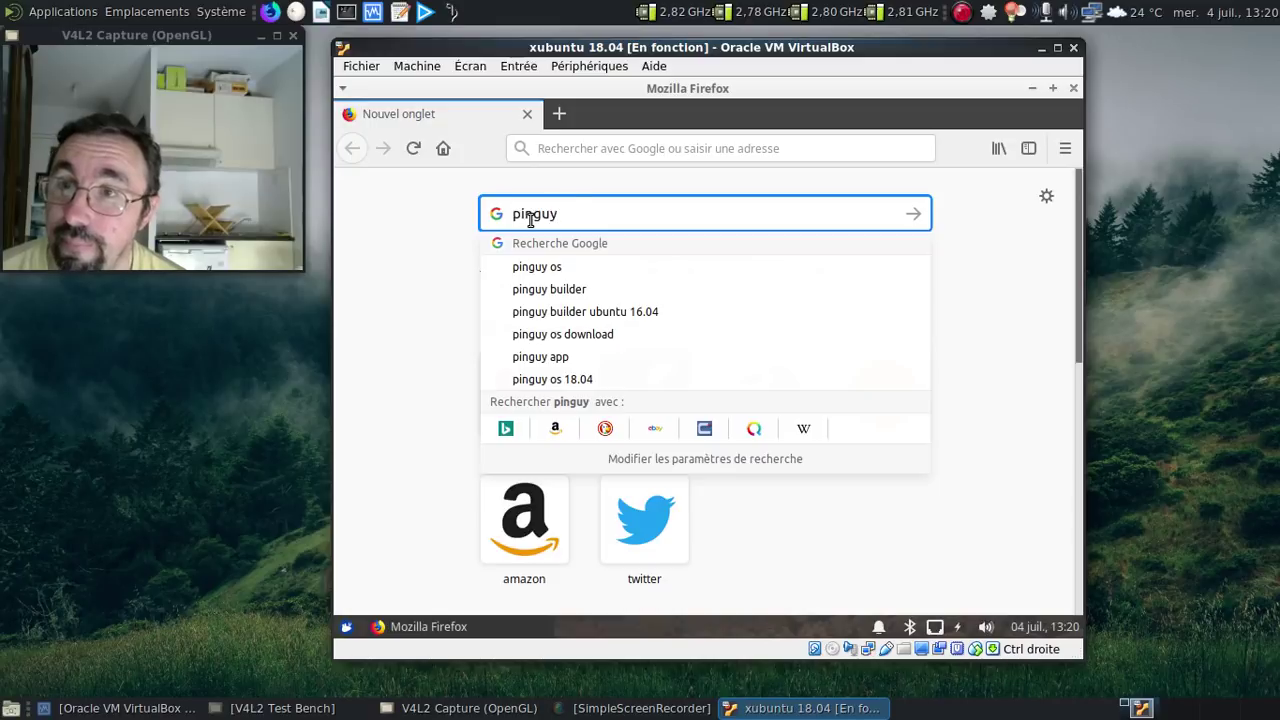
key(Down)
key(Down)
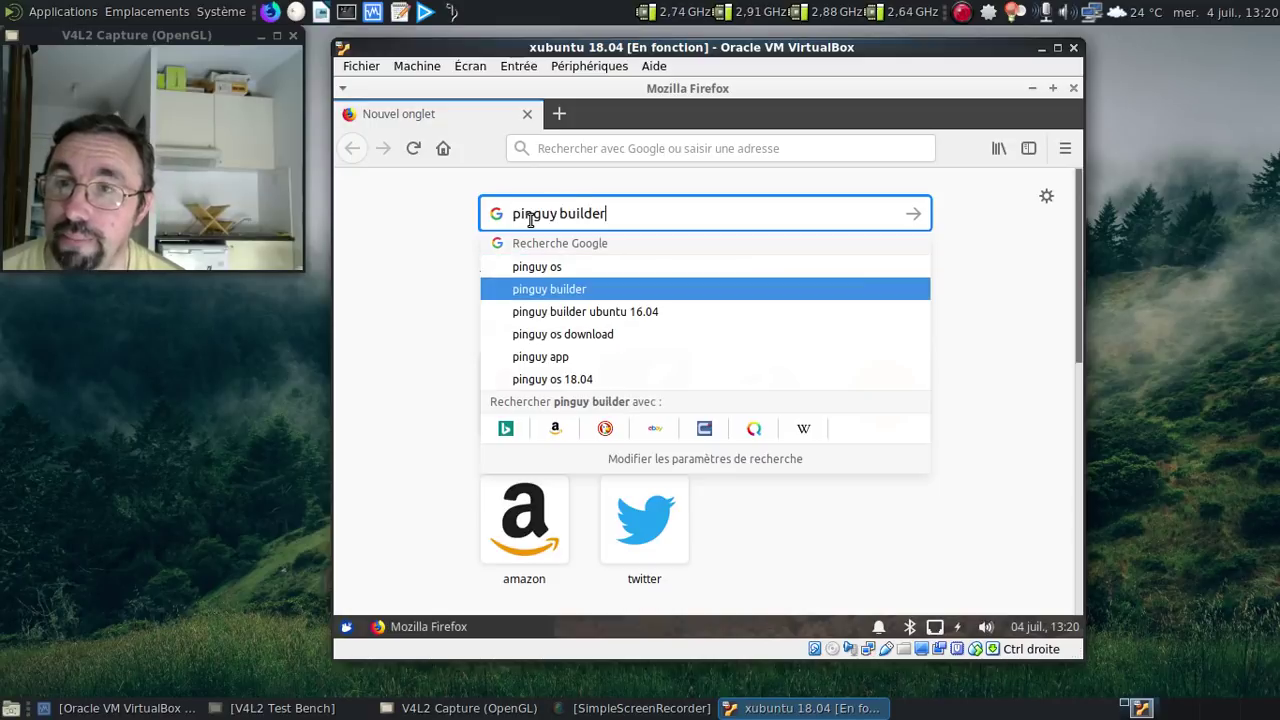
key(Return)
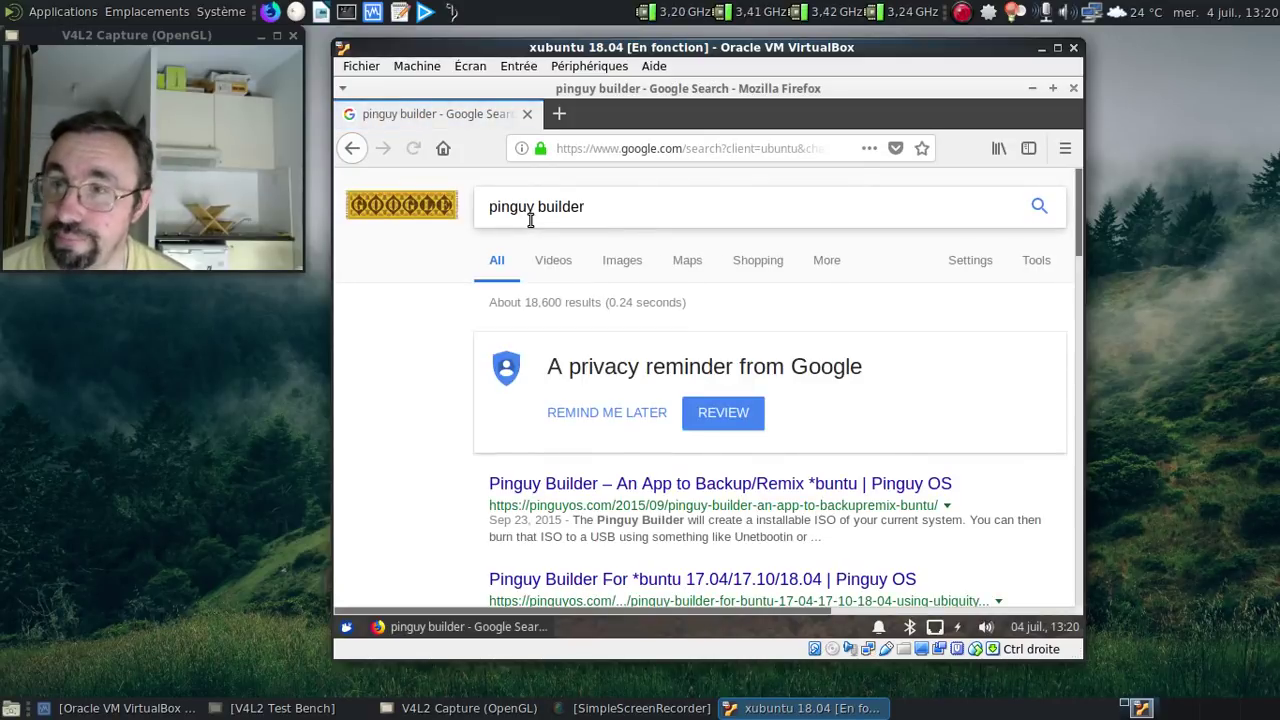
Open the Pinguy Builder backup/remix article on pinguyos.com and follow its link to the ISO_Builder files on SourceForge
click(614, 484)
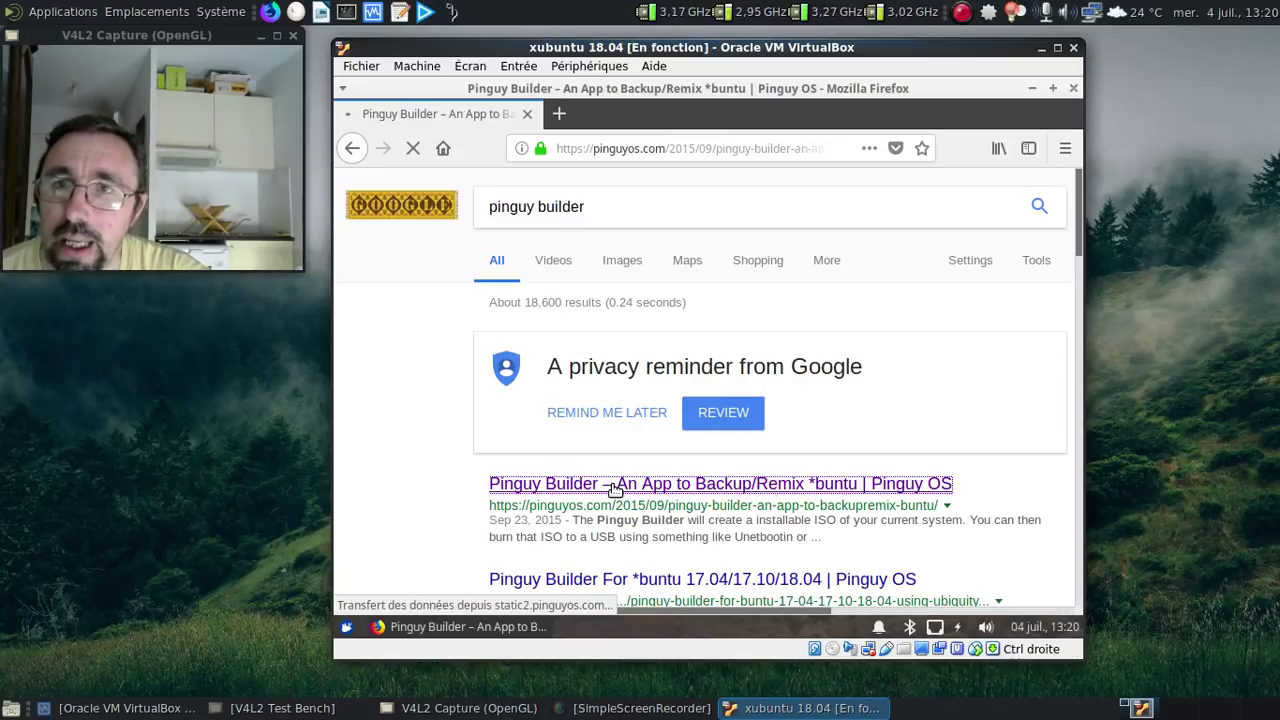
scroll(619, 427, down, 5)
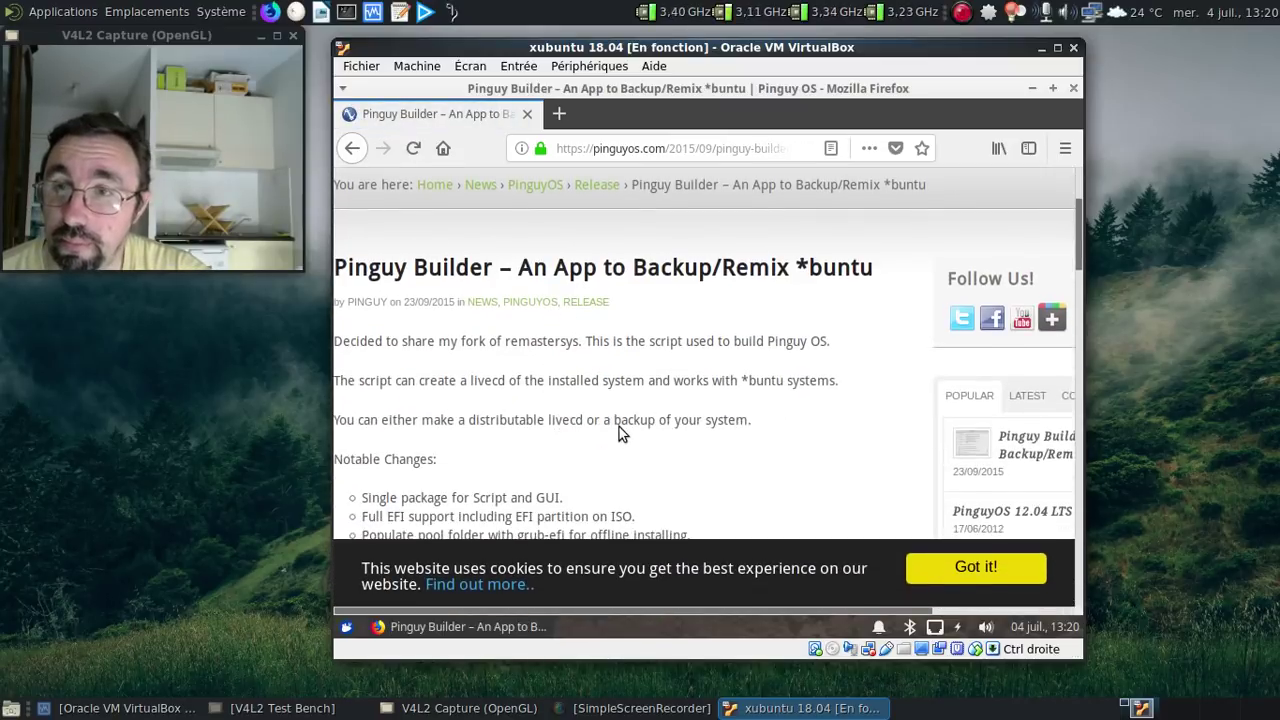
click(603, 496)
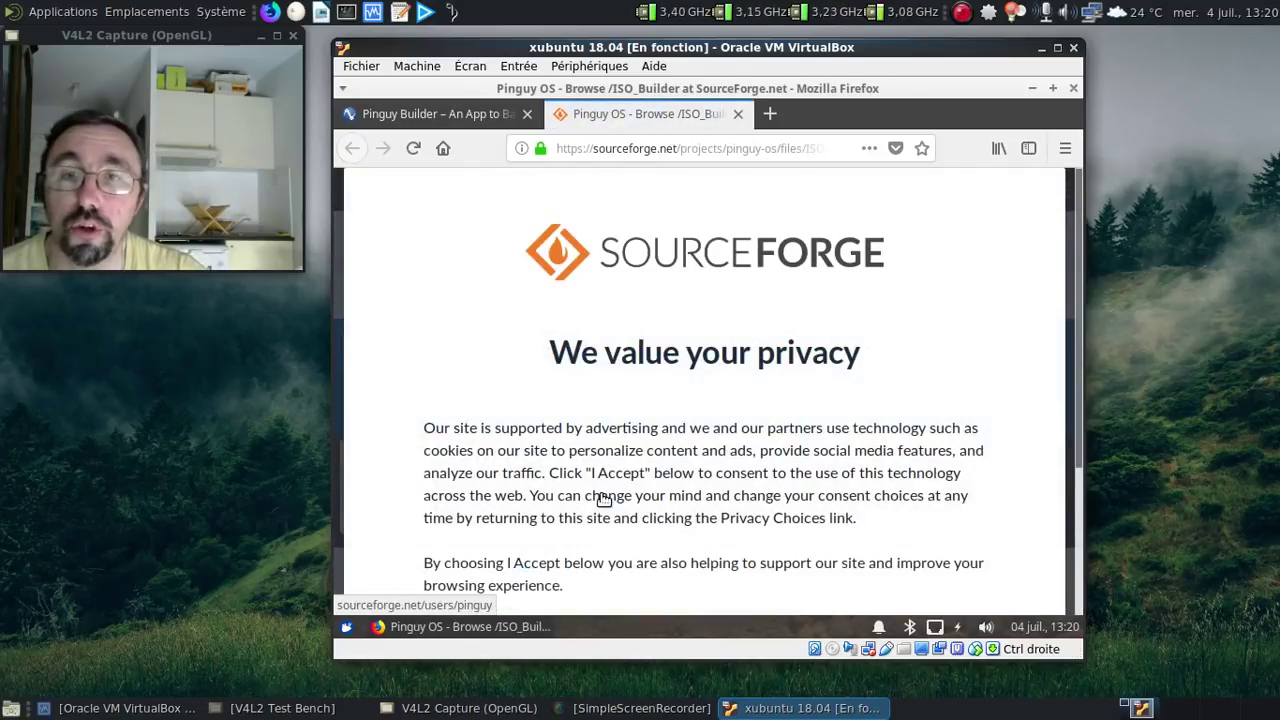
Accept the SourceForge privacy terms and go to the list of Pinguy Builder packages in the ISO_Builder folder
scroll(797, 451, down, 3)
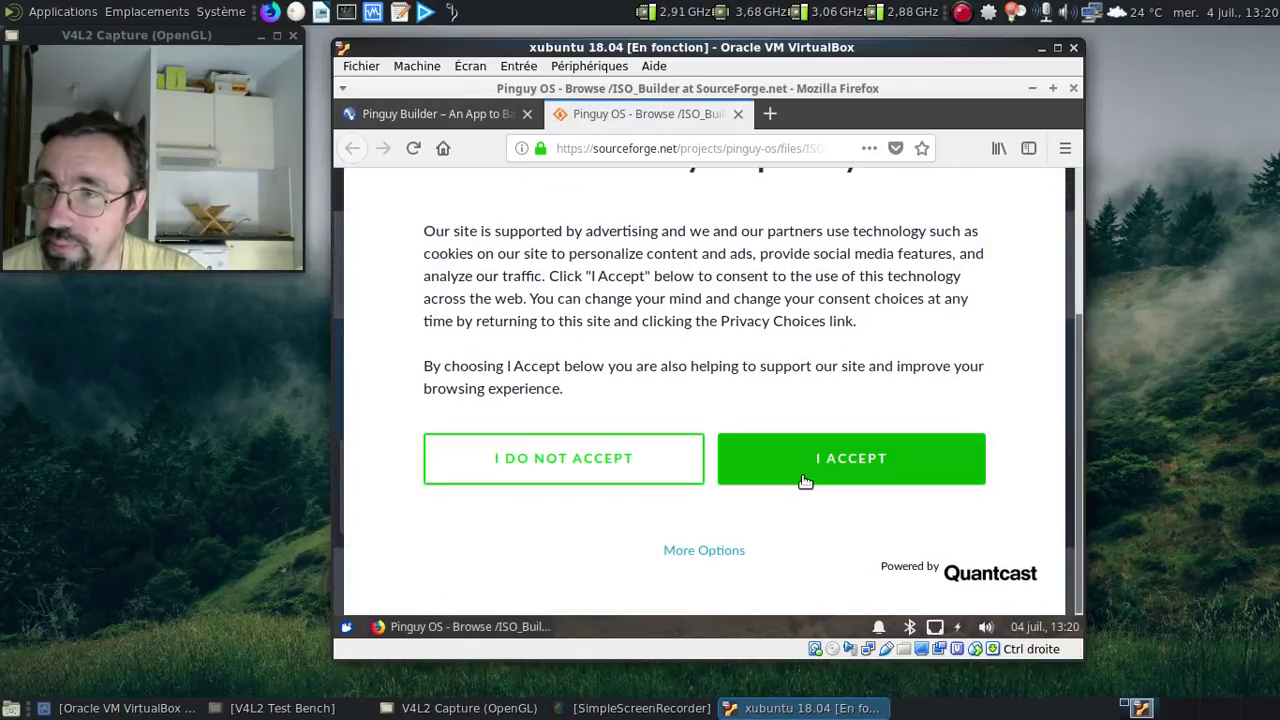
click(851, 458)
scroll(797, 454, down, 10)
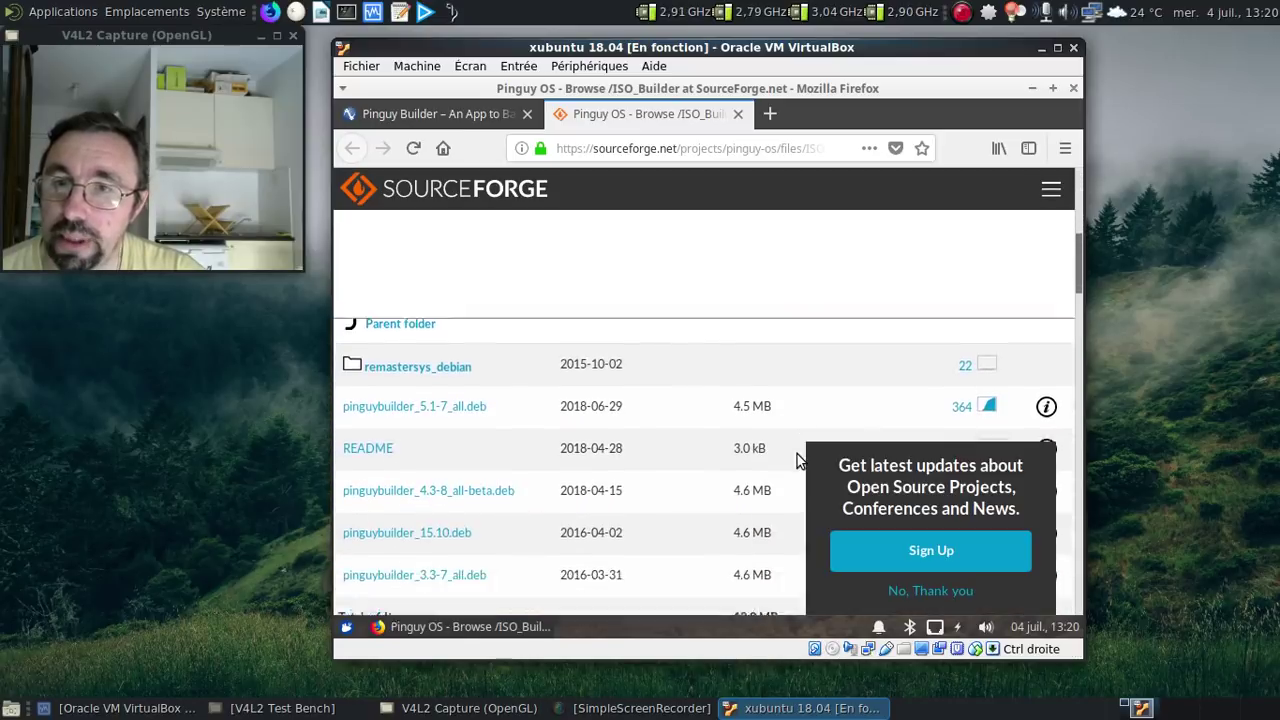
Check the README's version compatibility notes, dismiss the newsletter offer, and download and save pinguybuilder_5.1-7_all.deb
scroll(797, 454, down, 5)
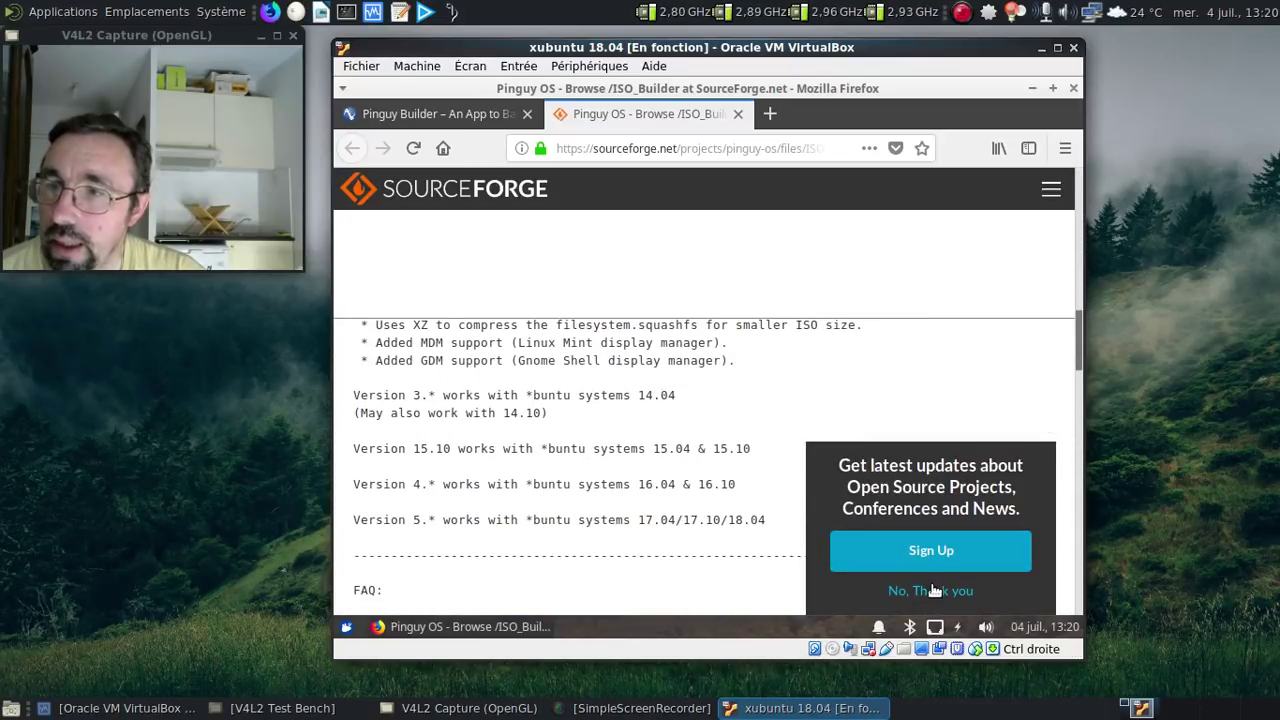
click(928, 591)
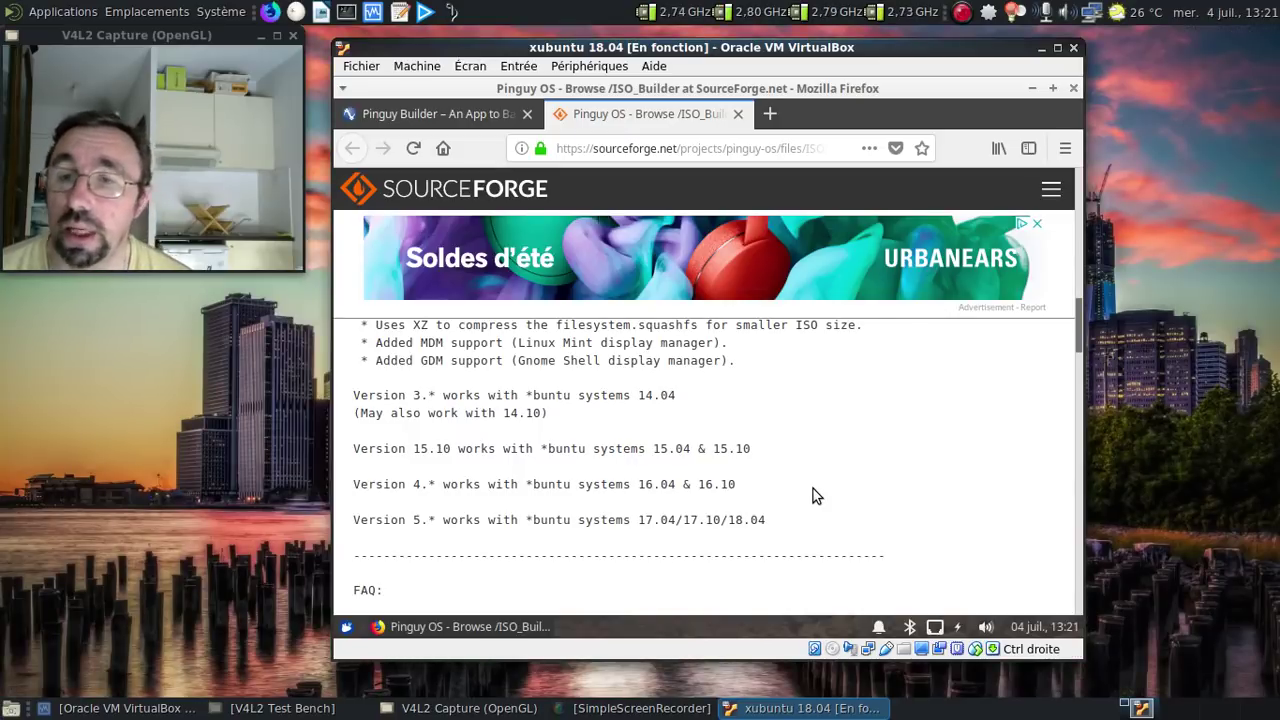
scroll(812, 496, up, 10)
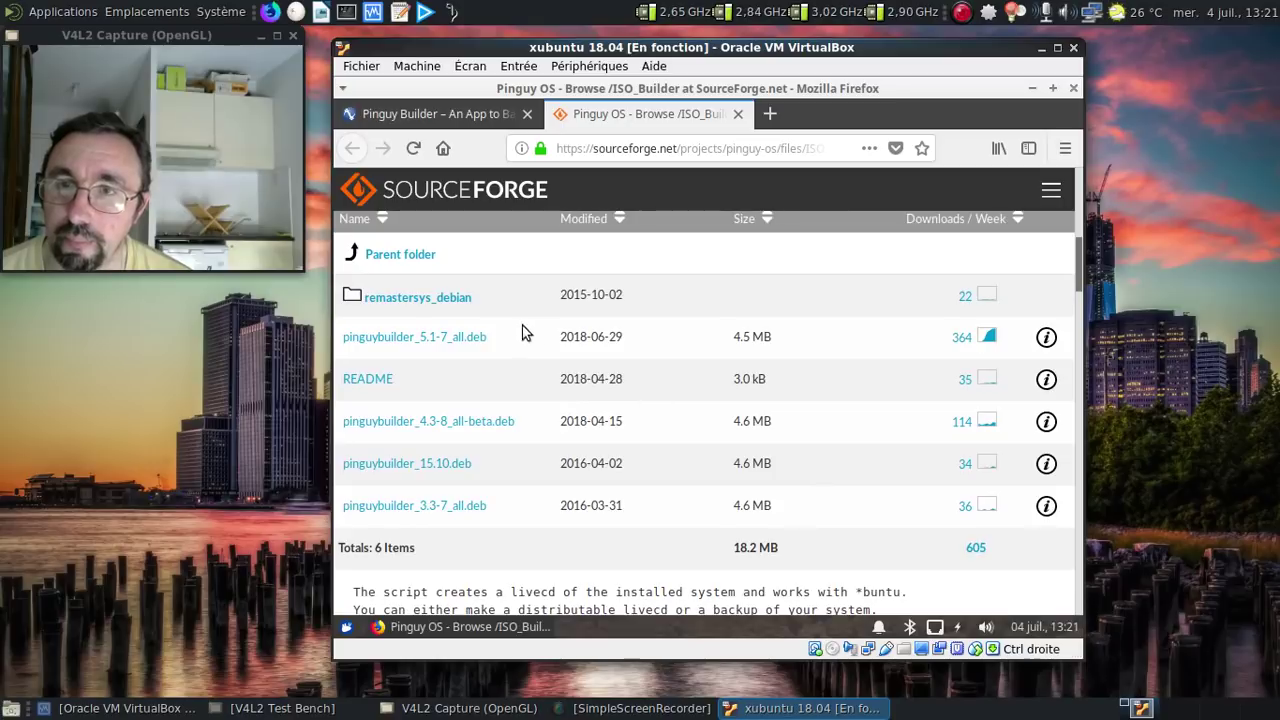
click(450, 339)
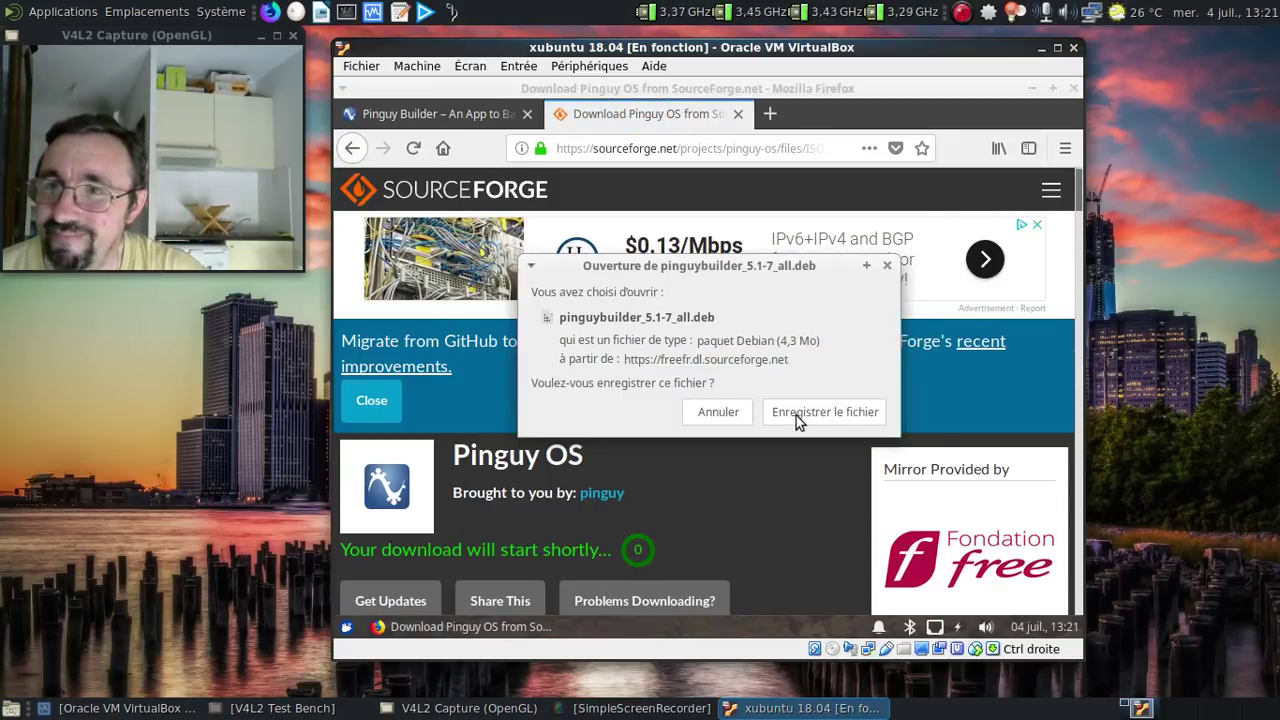
click(796, 415)
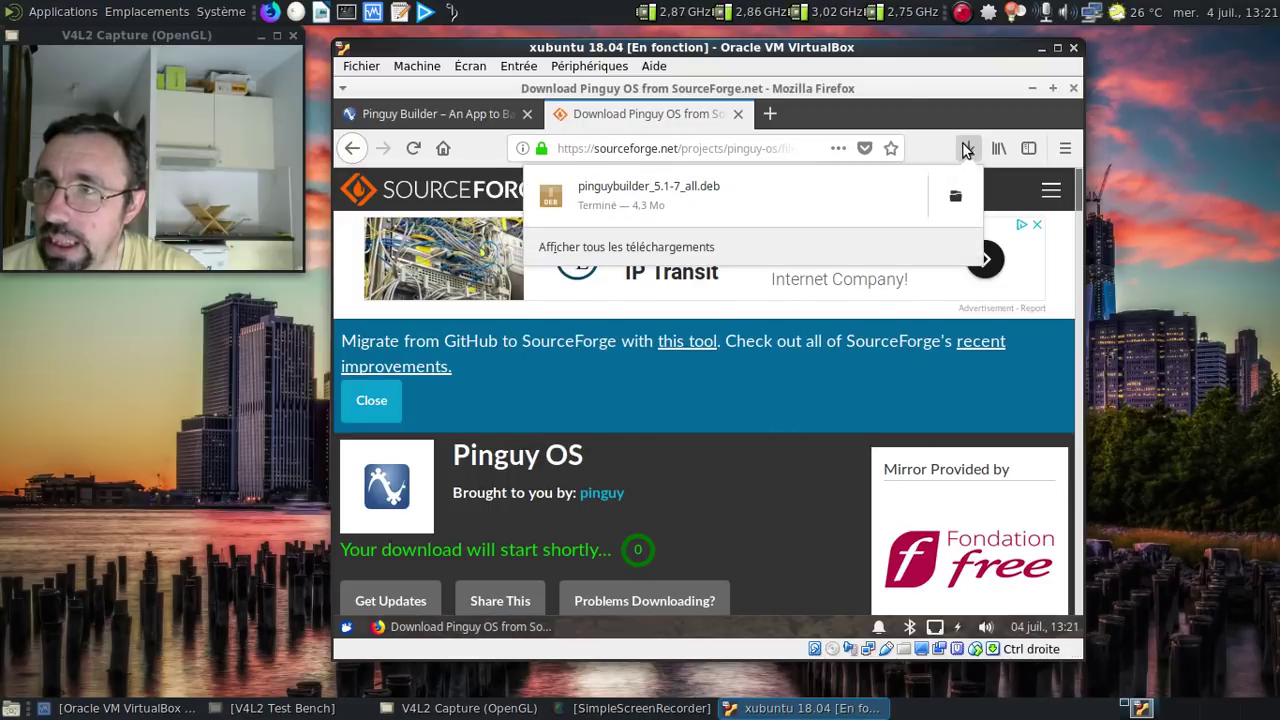
Dismiss the downloads list and close Firefox together with its two open tabs
click(928, 124)
key(alt+F4)
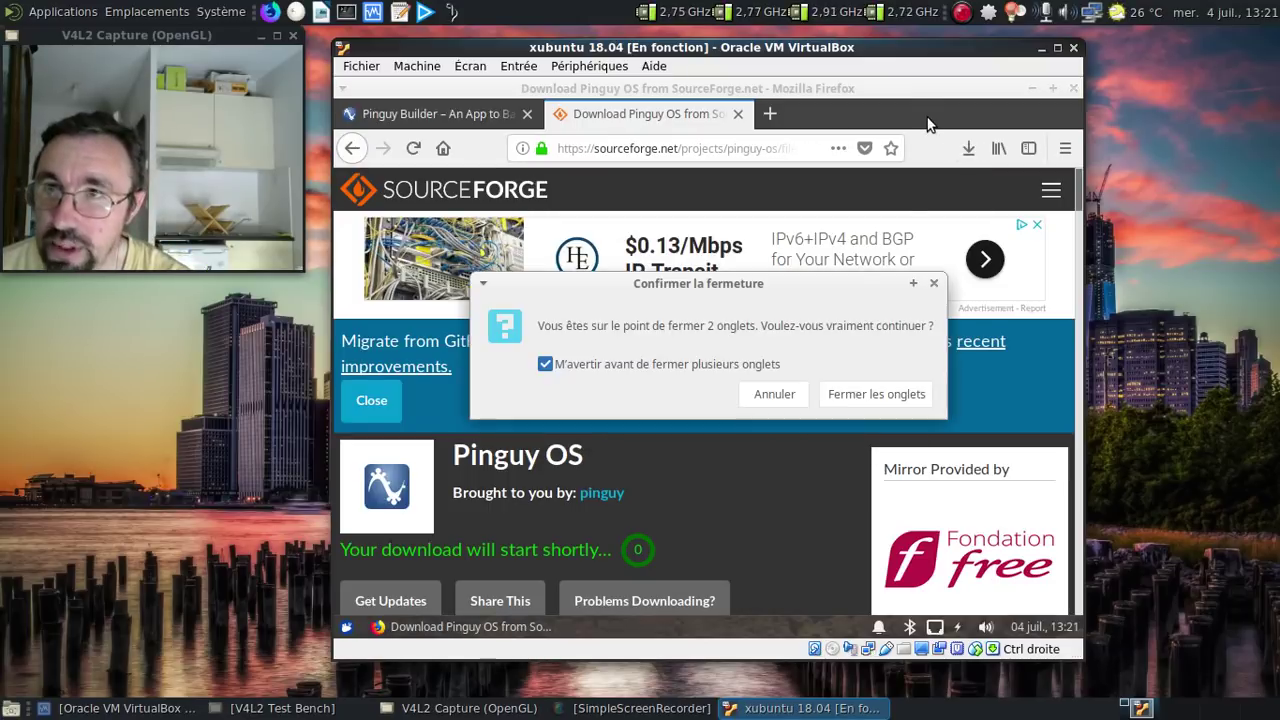
click(830, 398)
Open pinguybuilder_5.1-7_all.deb from the Téléchargements folder with the application installer, and close the file manager
double_click(390, 342)
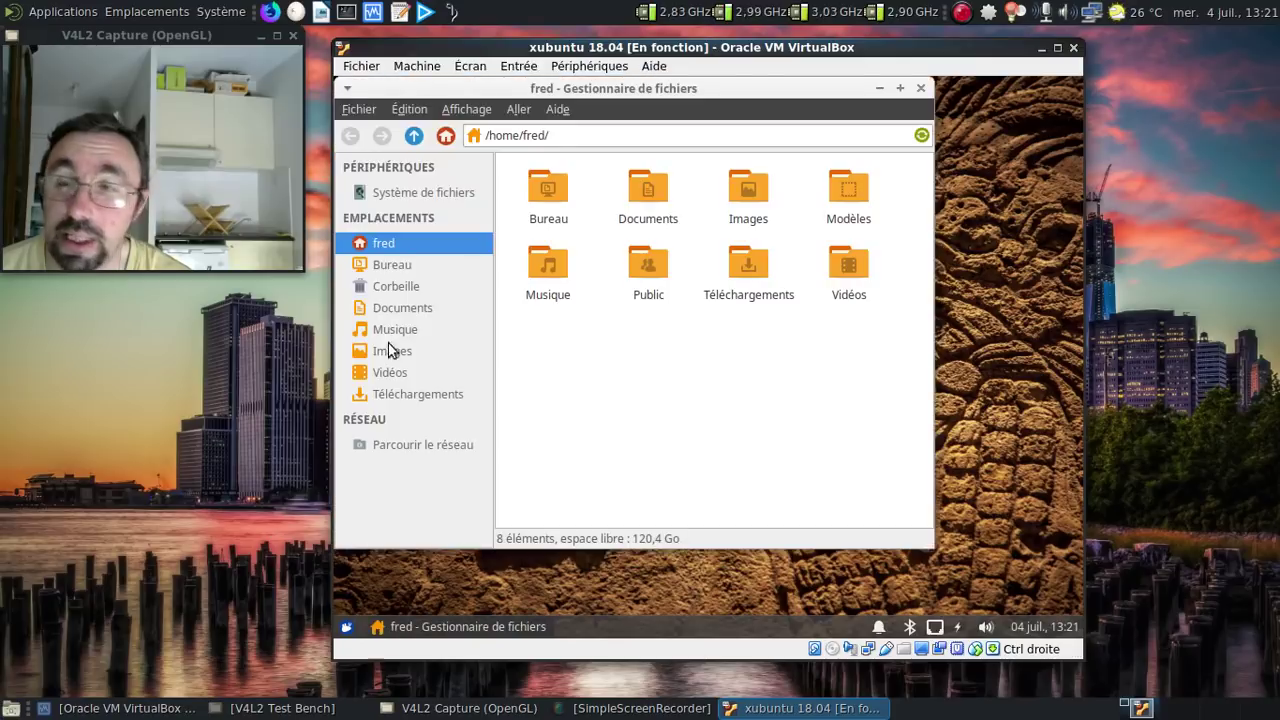
double_click(749, 264)
right_click(558, 224)
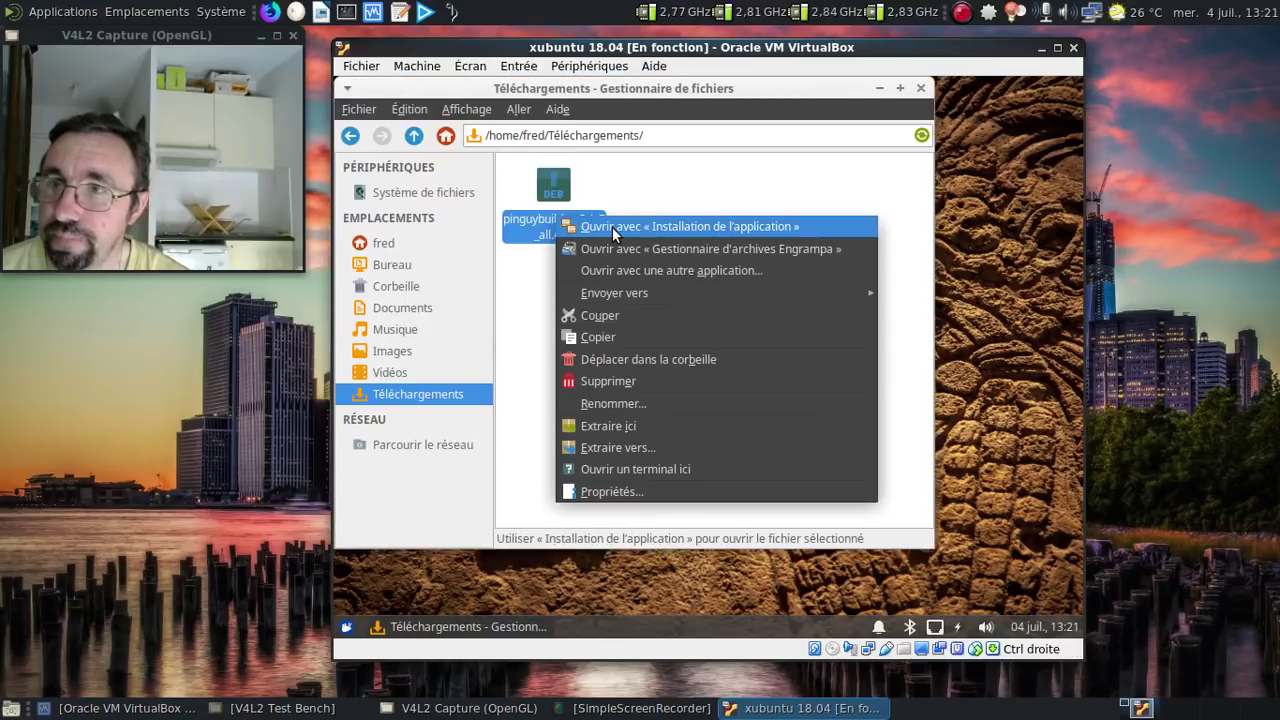
click(612, 227)
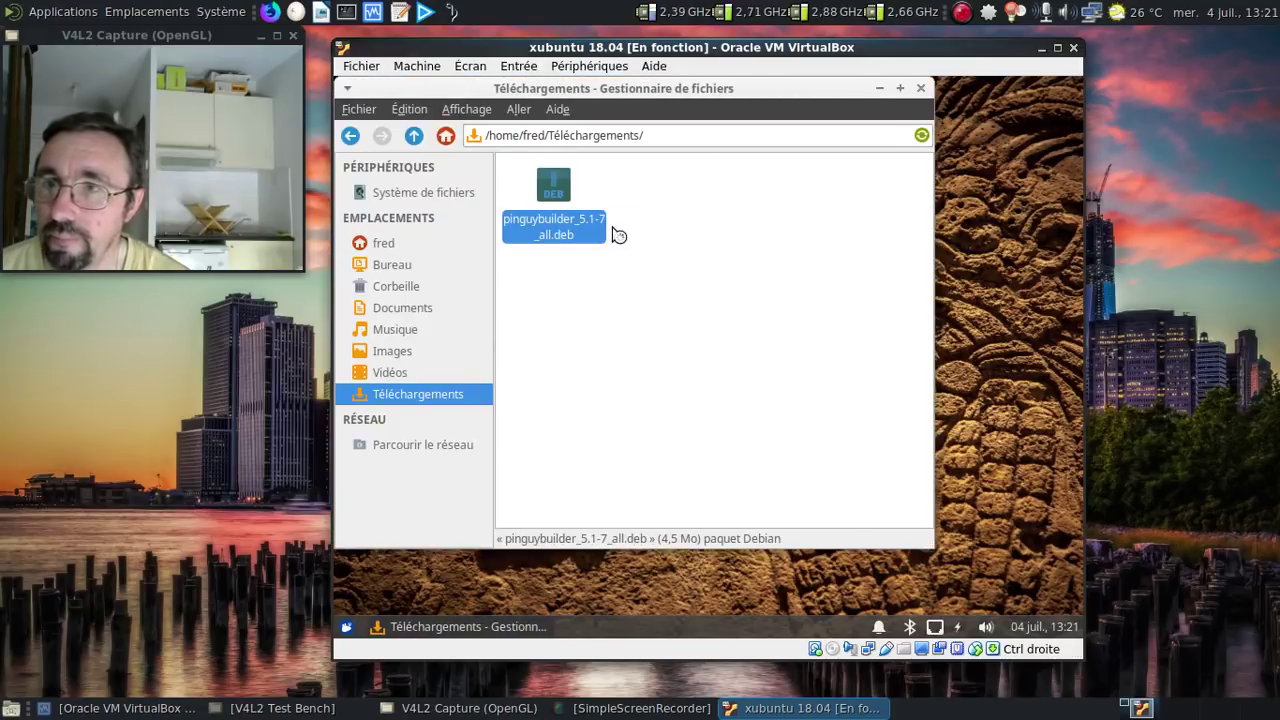
click(921, 88)
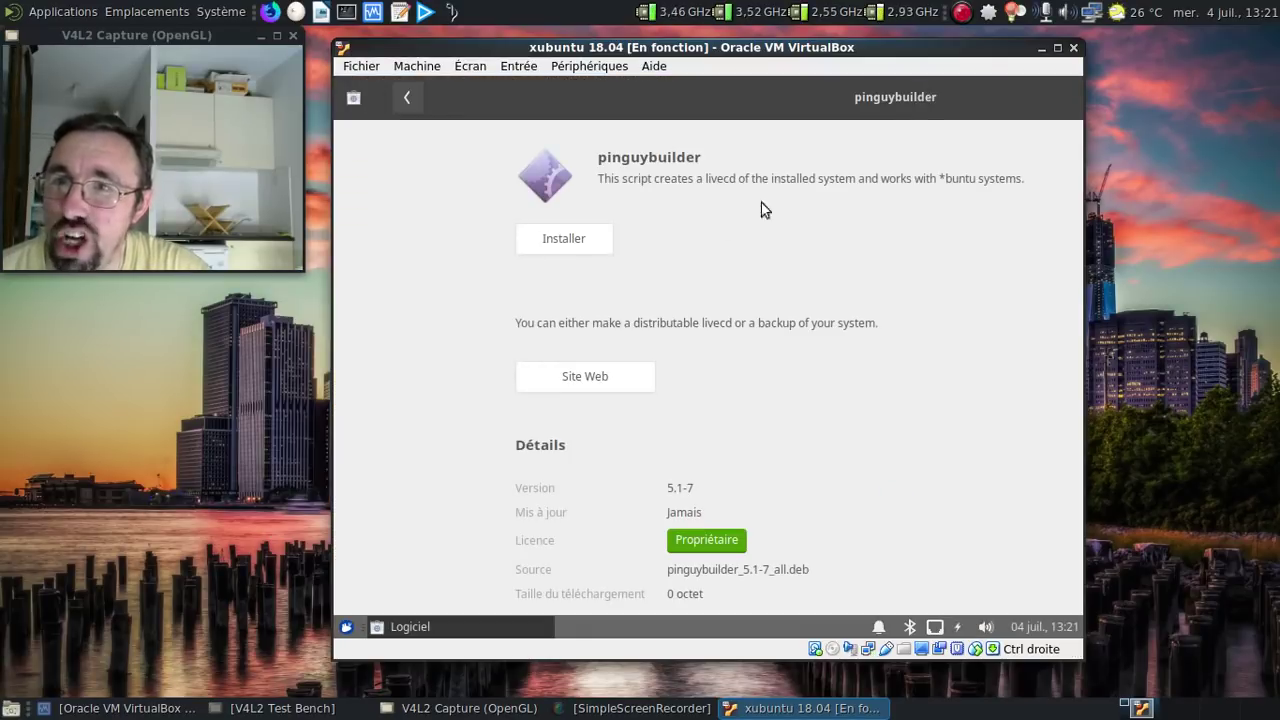
Install the pinguybuilder package, authenticating with the account password, and shift the software window to show the installation progress
click(575, 238)
text(*******)
key(Return)
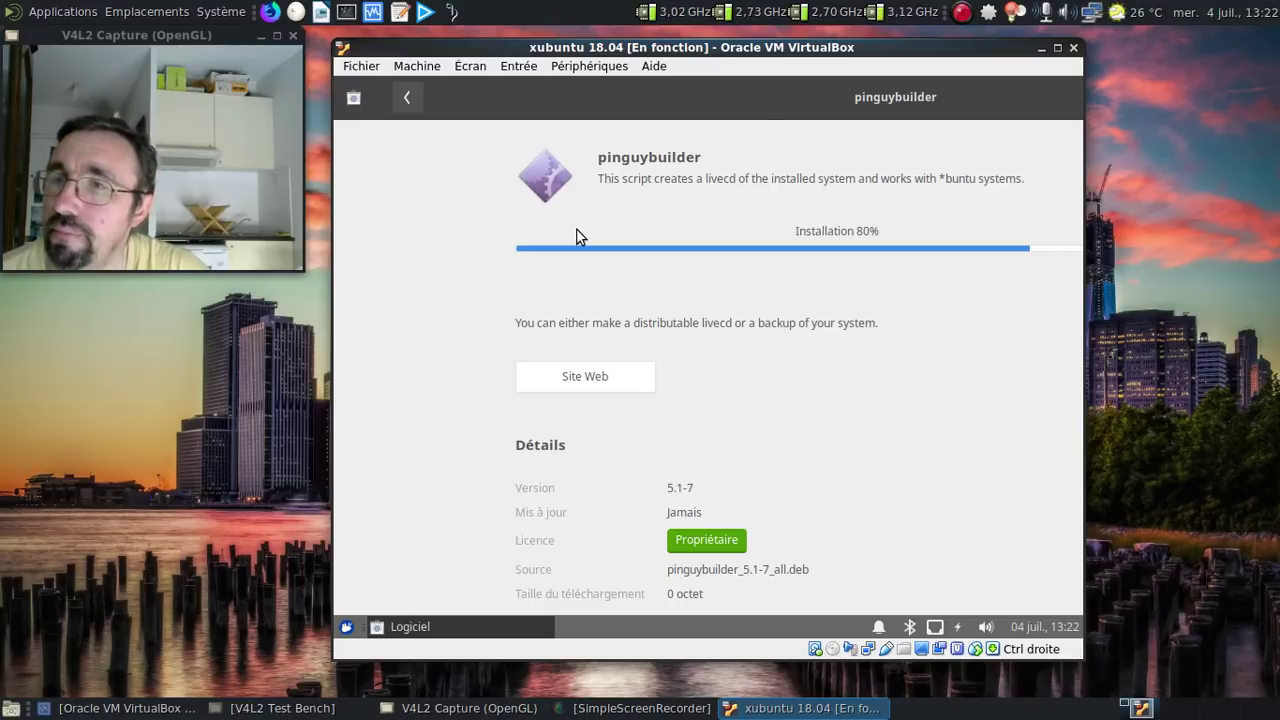
drag(755, 105, 522, 114)
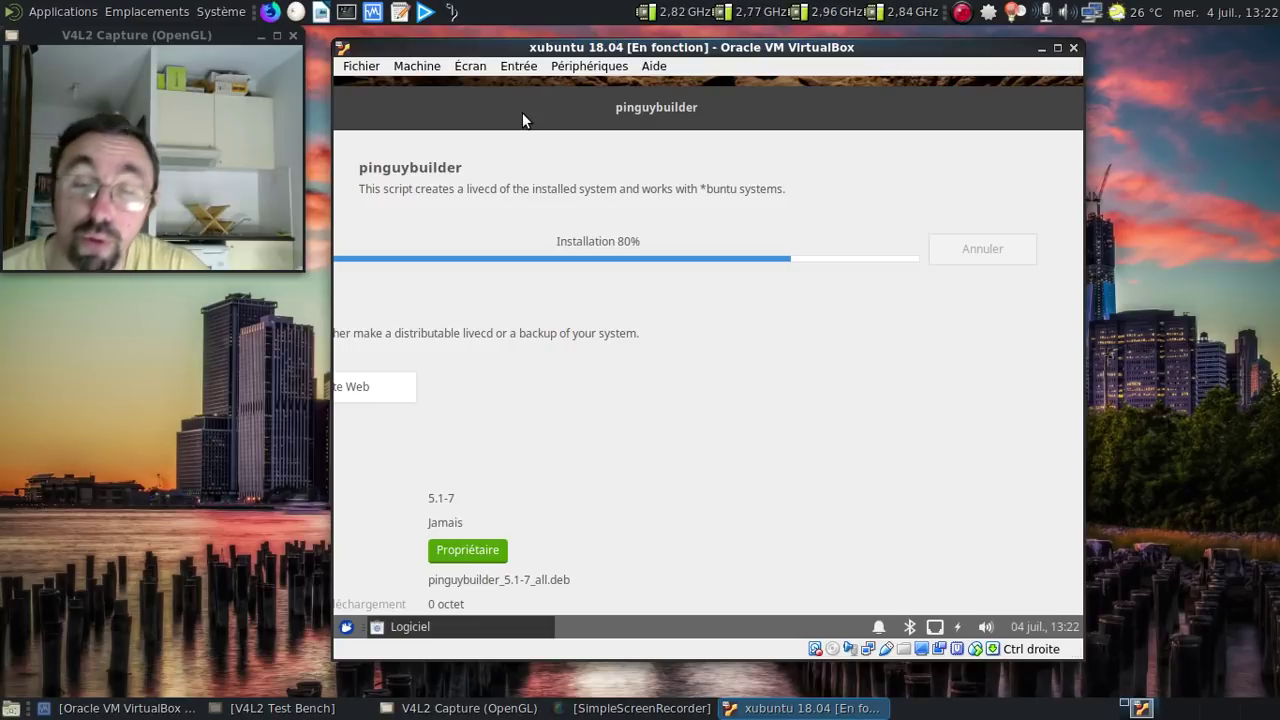
Dismiss the applications menu and close the Logiciel window after the pinguybuilder installation
click(347, 628)
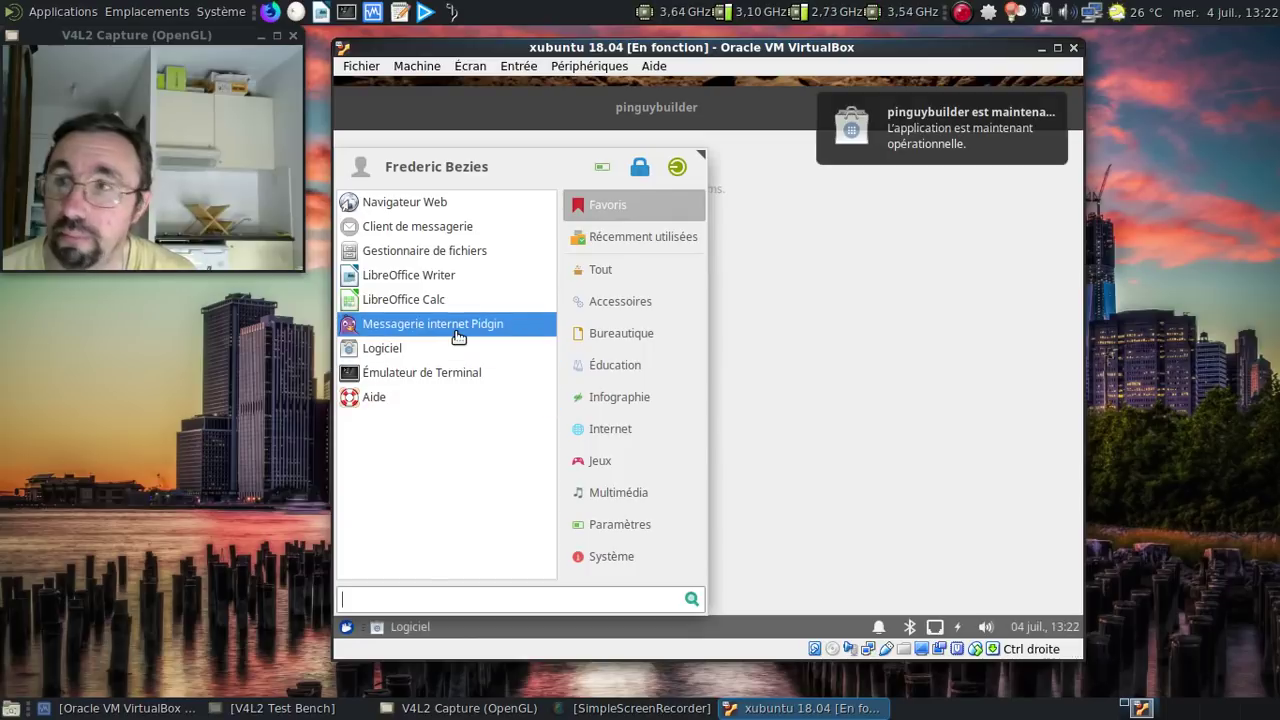
click(1011, 118)
drag(971, 109, 887, 111)
click(943, 117)
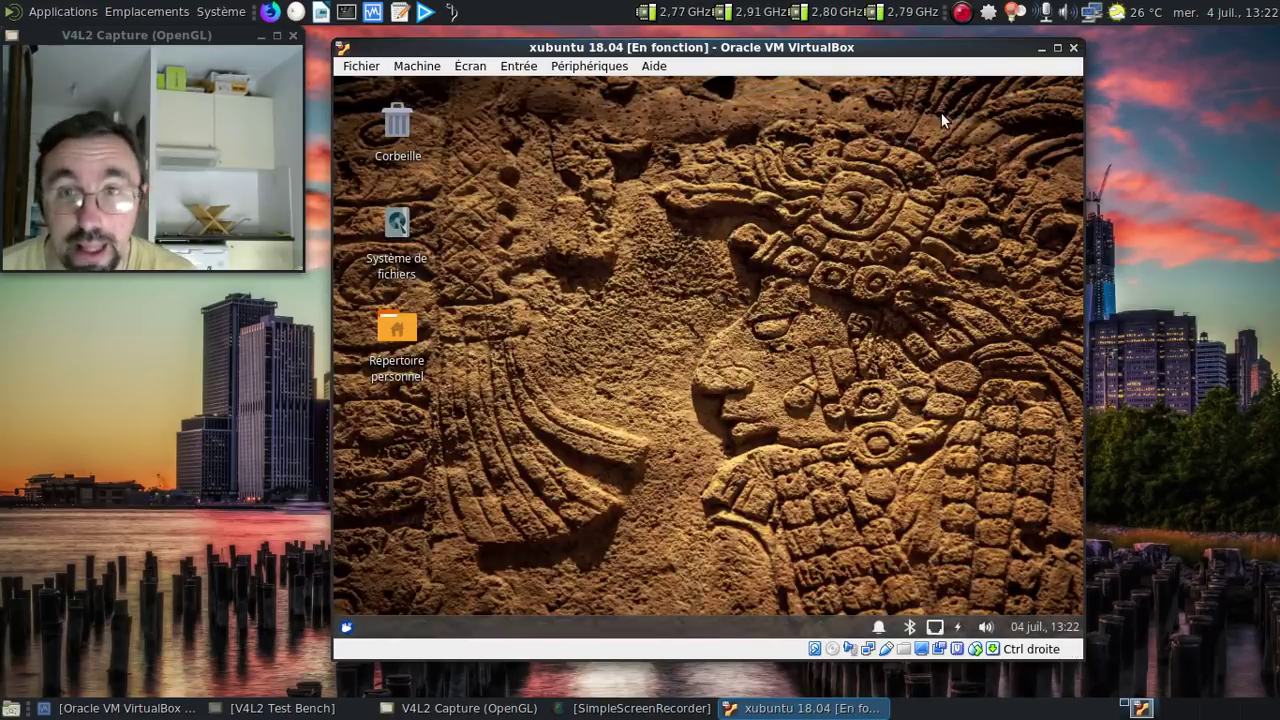
Find and launch Pinguy Builder, authenticate with the account password, and acknowledge the notice about closing other windows
click(346, 628)
text(pinguy)
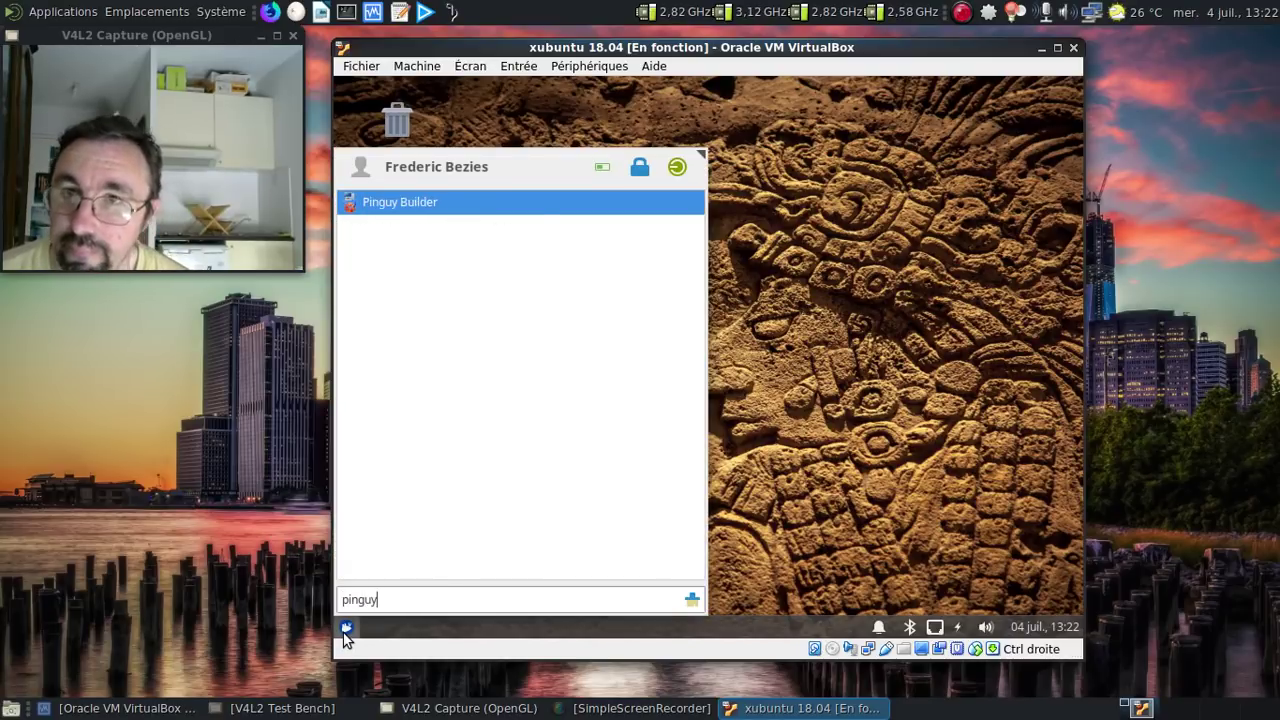
key(Return)
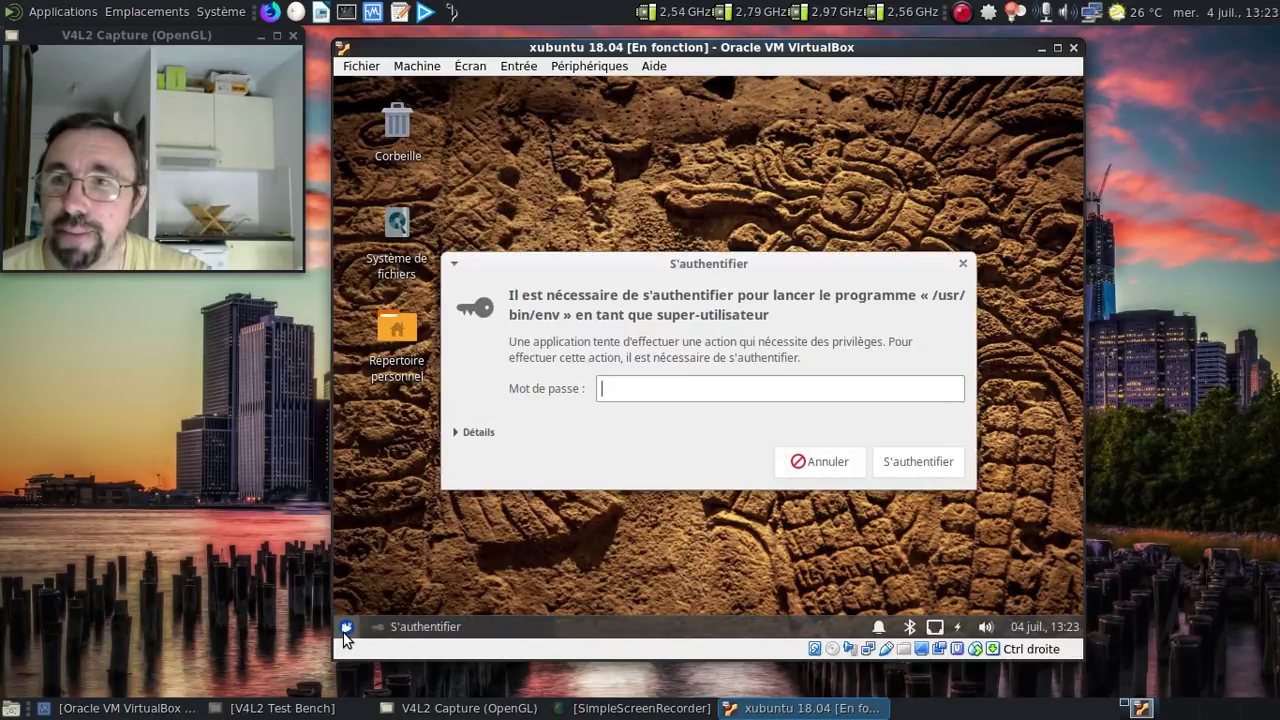
text(•)
key(Return)
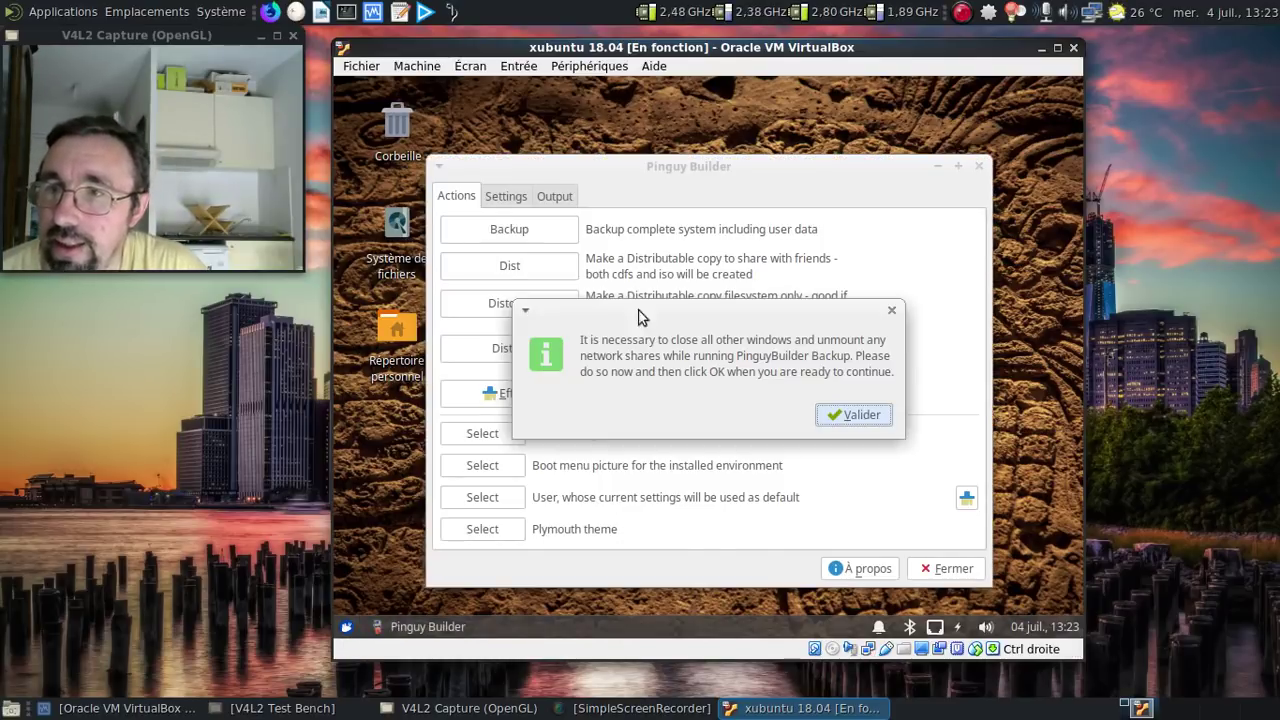
click(845, 414)
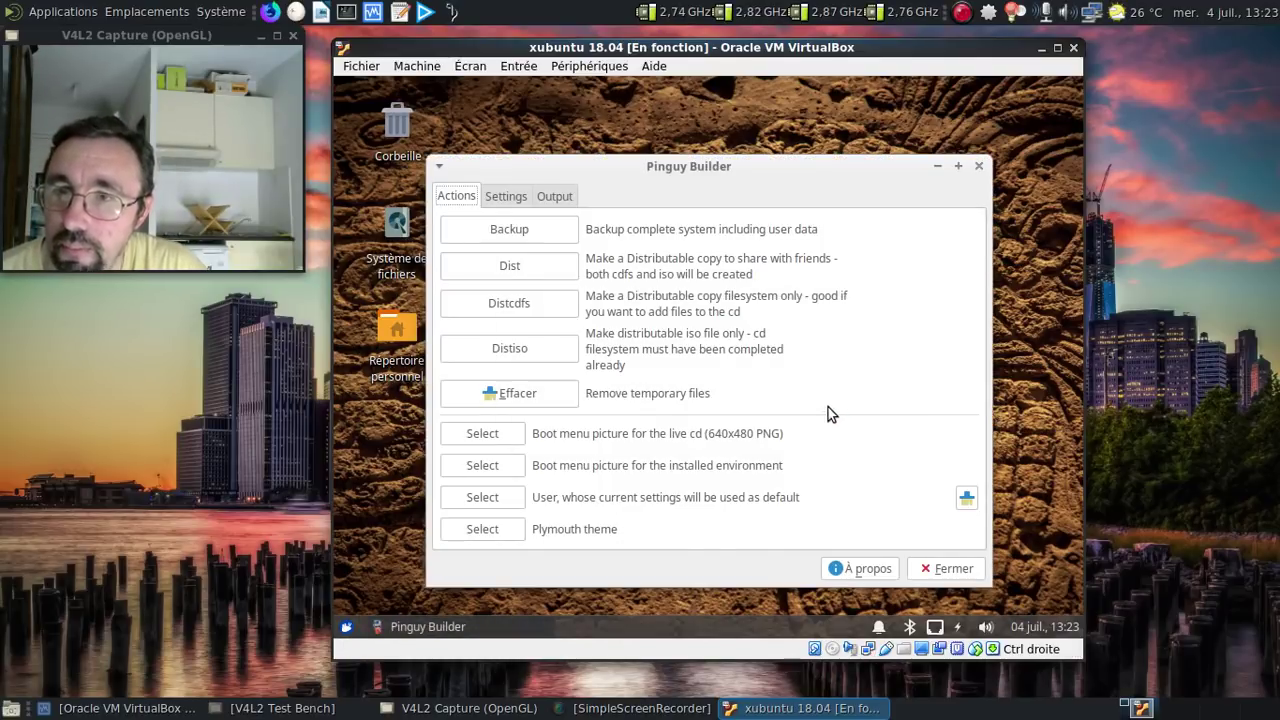
Set the CD label to DGLFIx in Pinguy Builder's settings
click(558, 196)
click(504, 197)
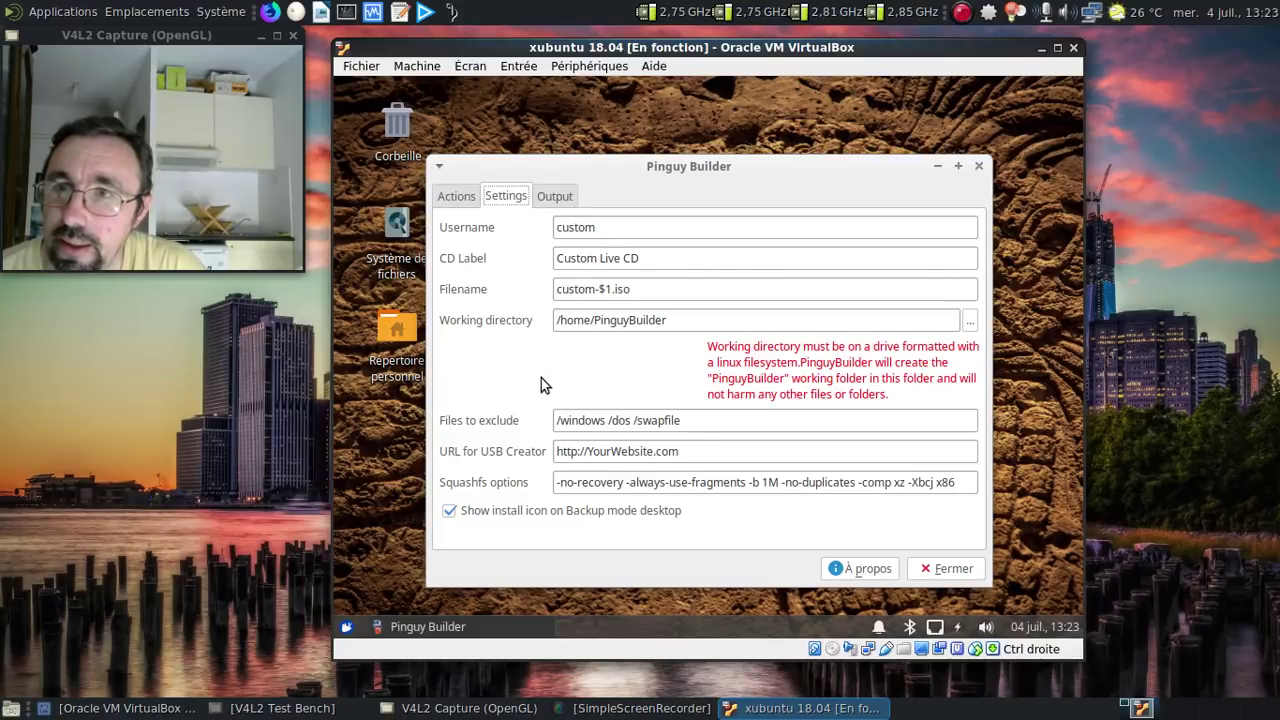
click(628, 260)
drag(628, 260, 533, 266)
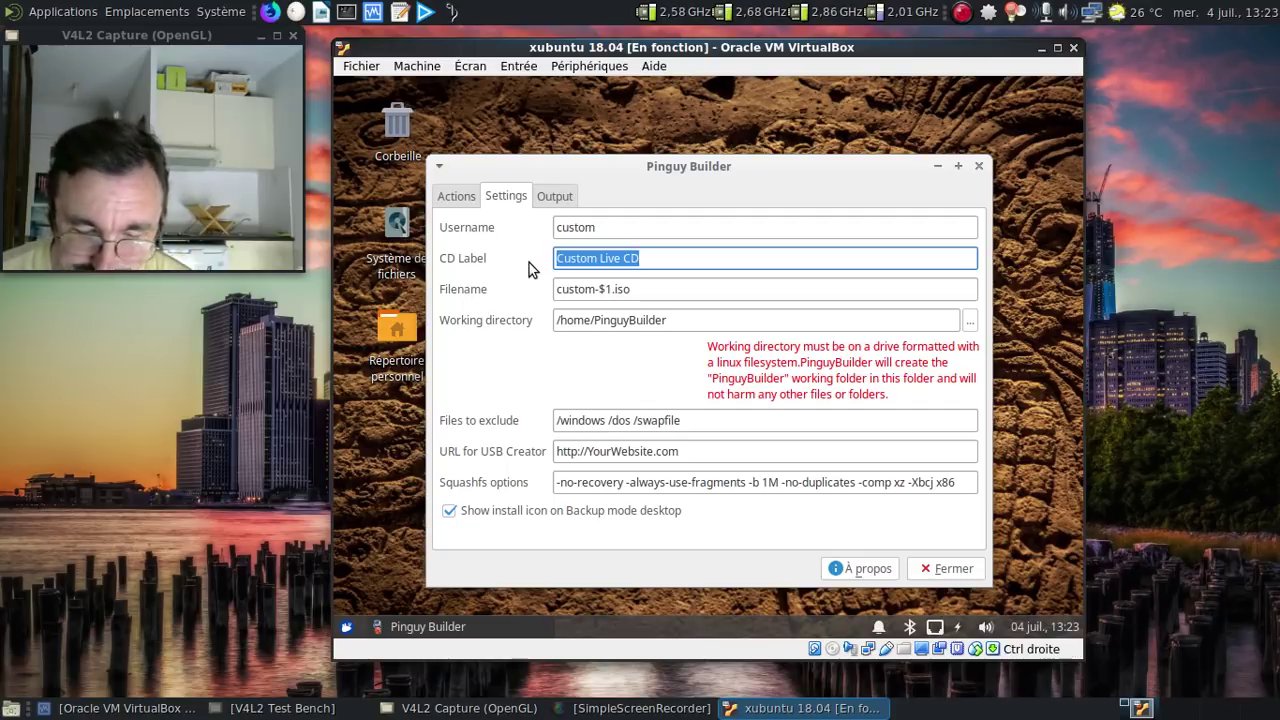
key(BackSpace)
text(D)
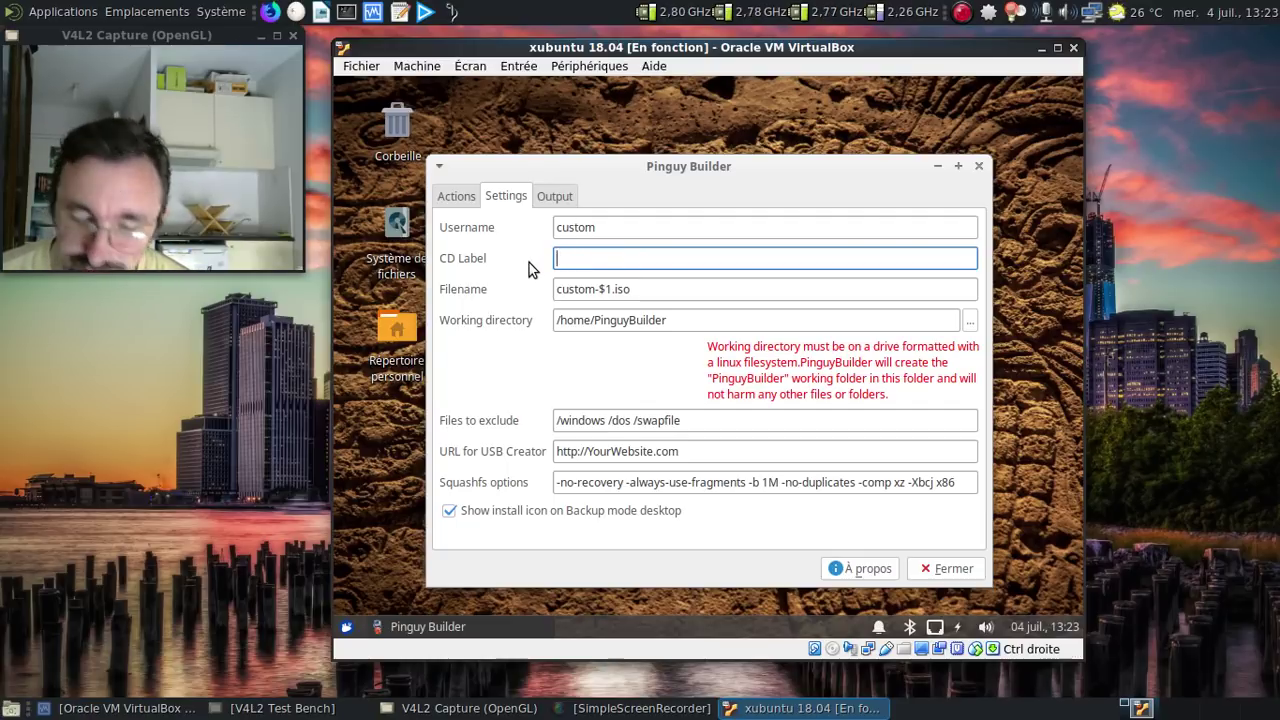
text(GLFIx)
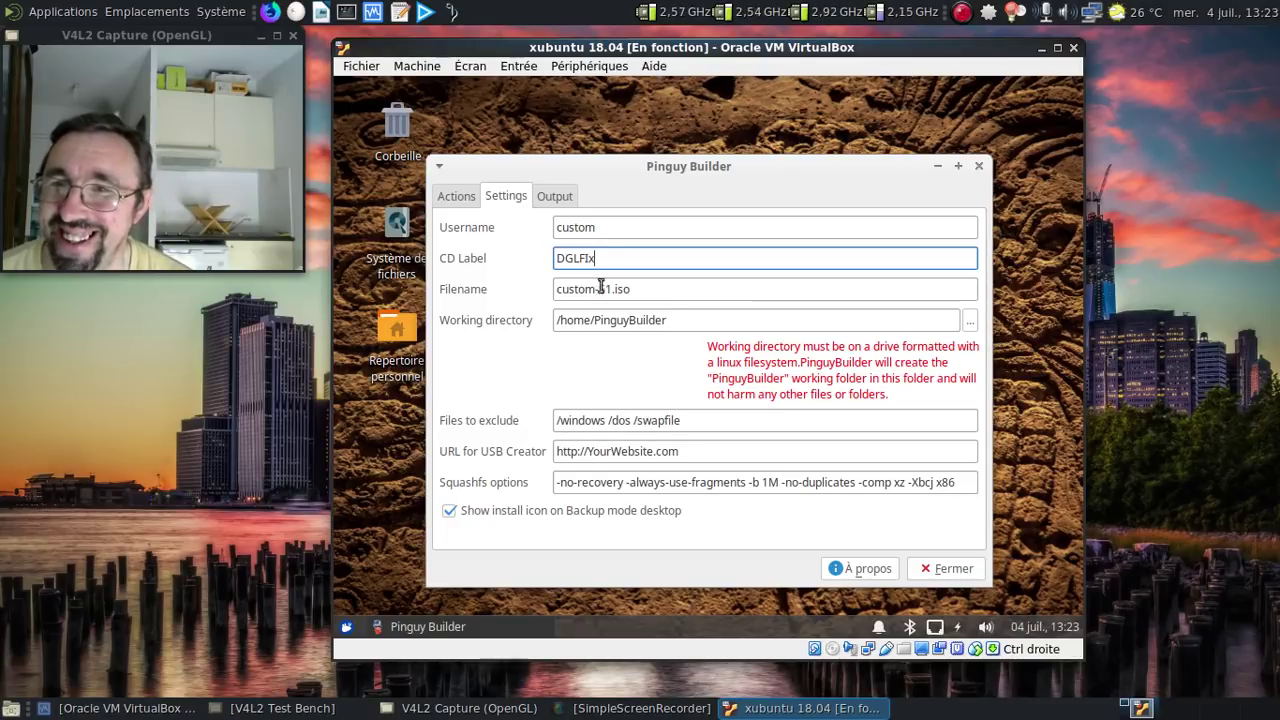
Set the output ISO filename to dglfix.iso
drag(610, 289, 531, 289)
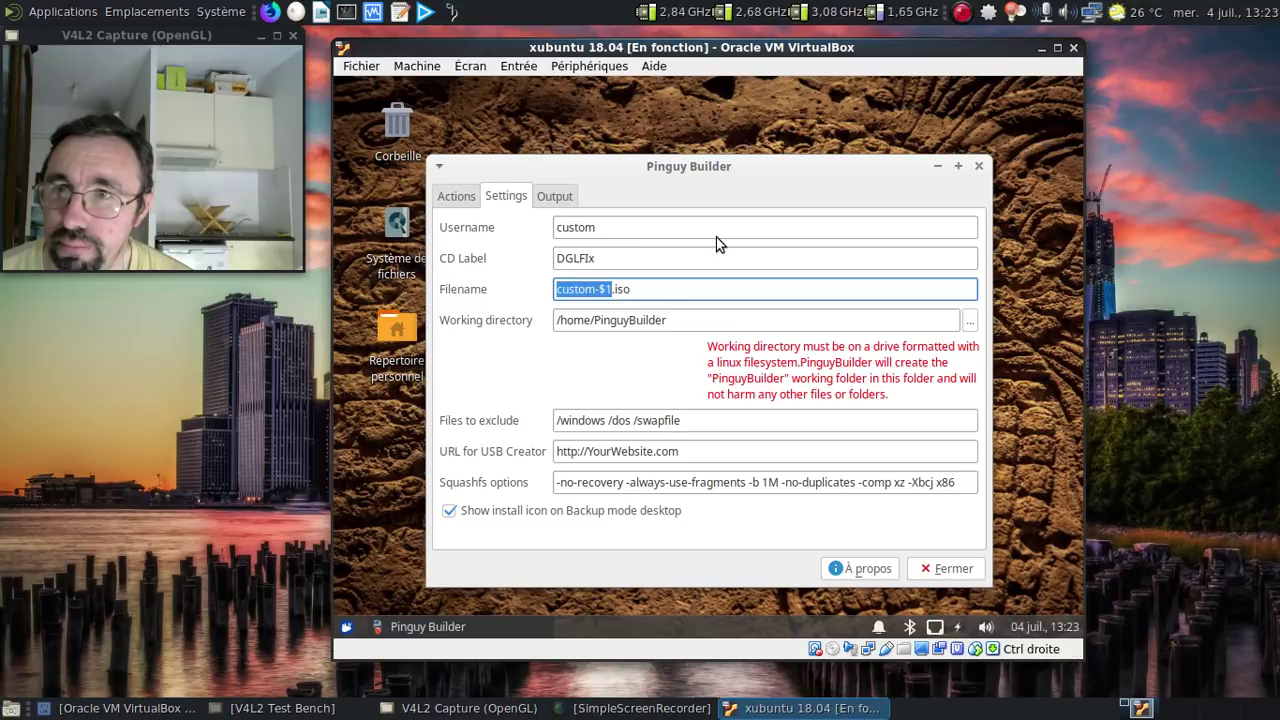
text(d)
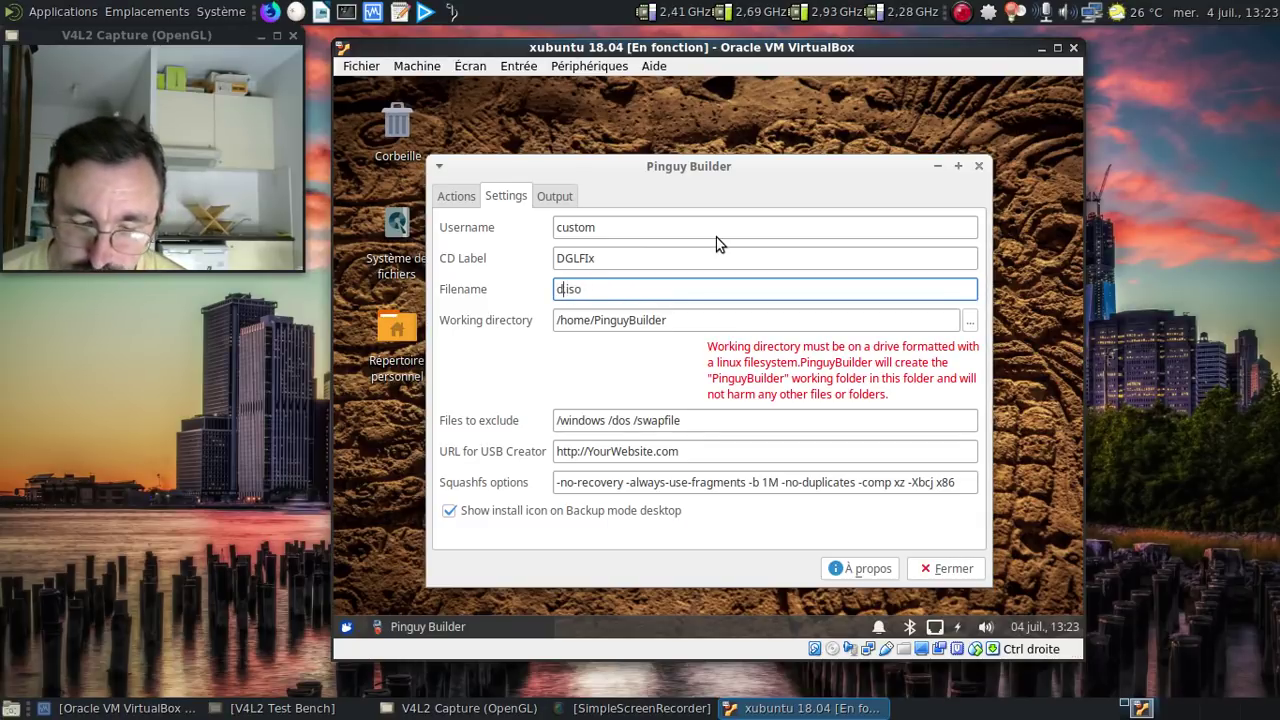
text(glfix)
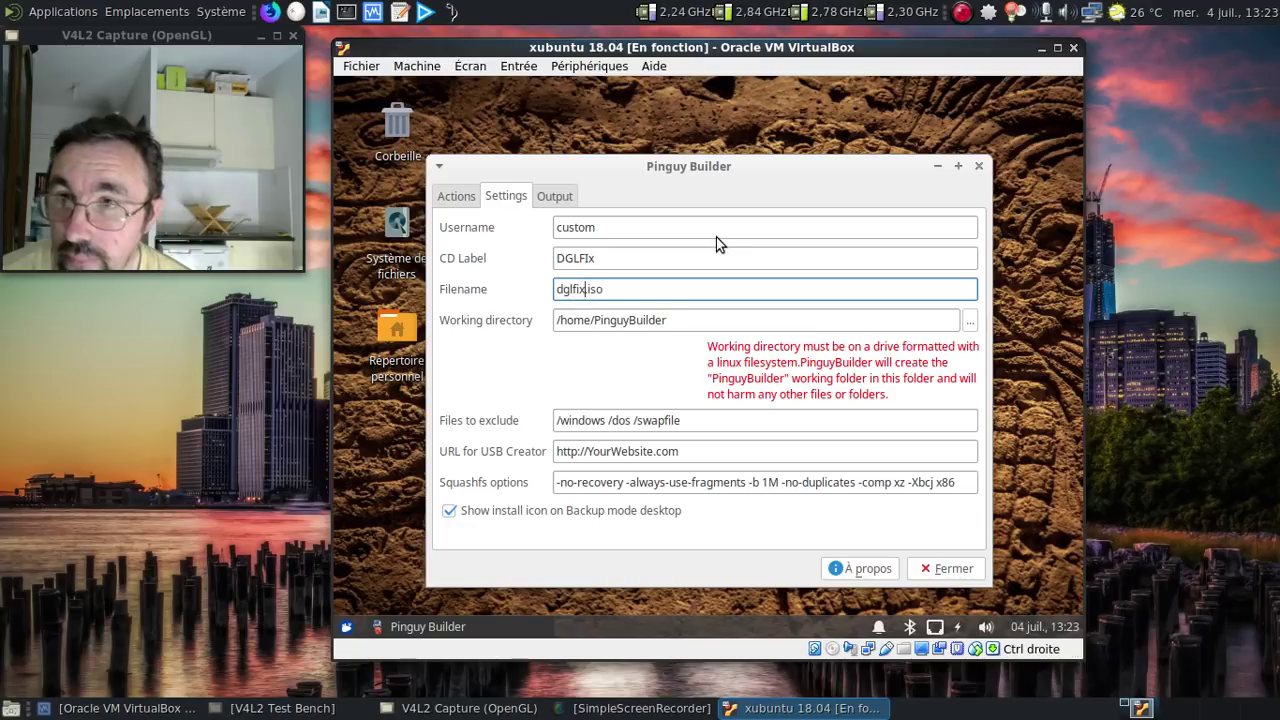
Choose the listed user account as the one whose current settings will be used as default
click(460, 199)
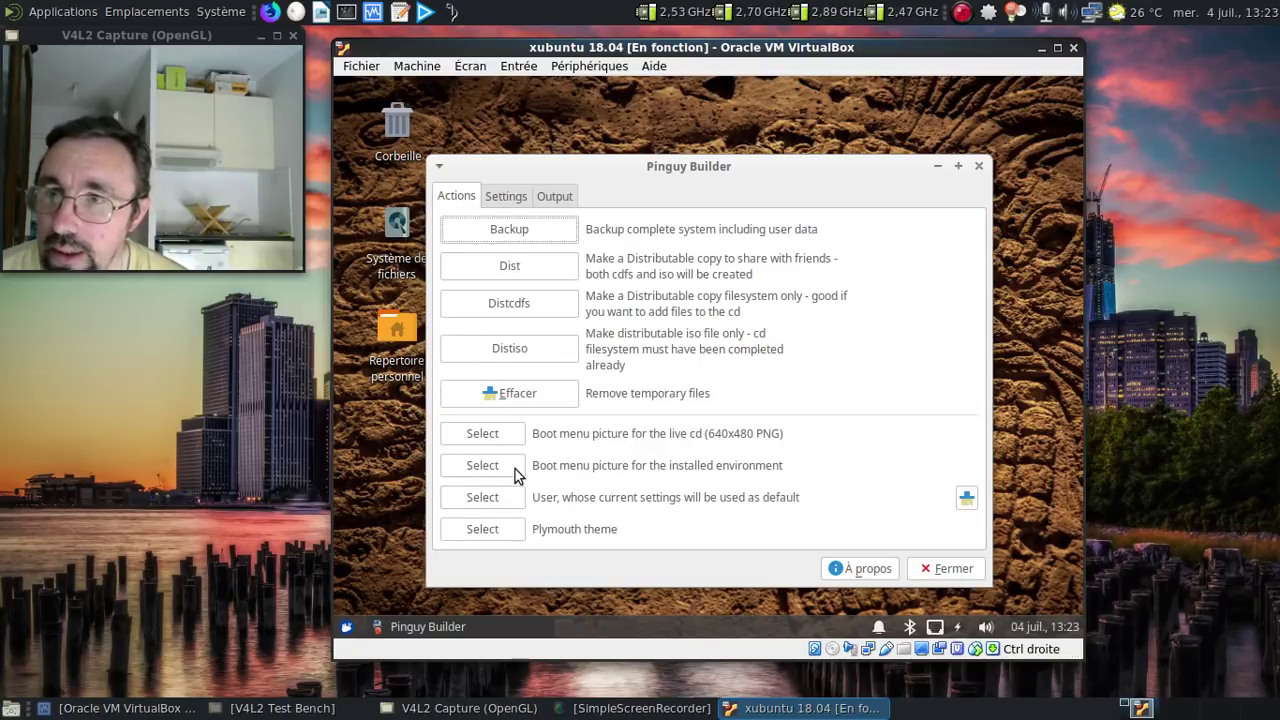
click(491, 494)
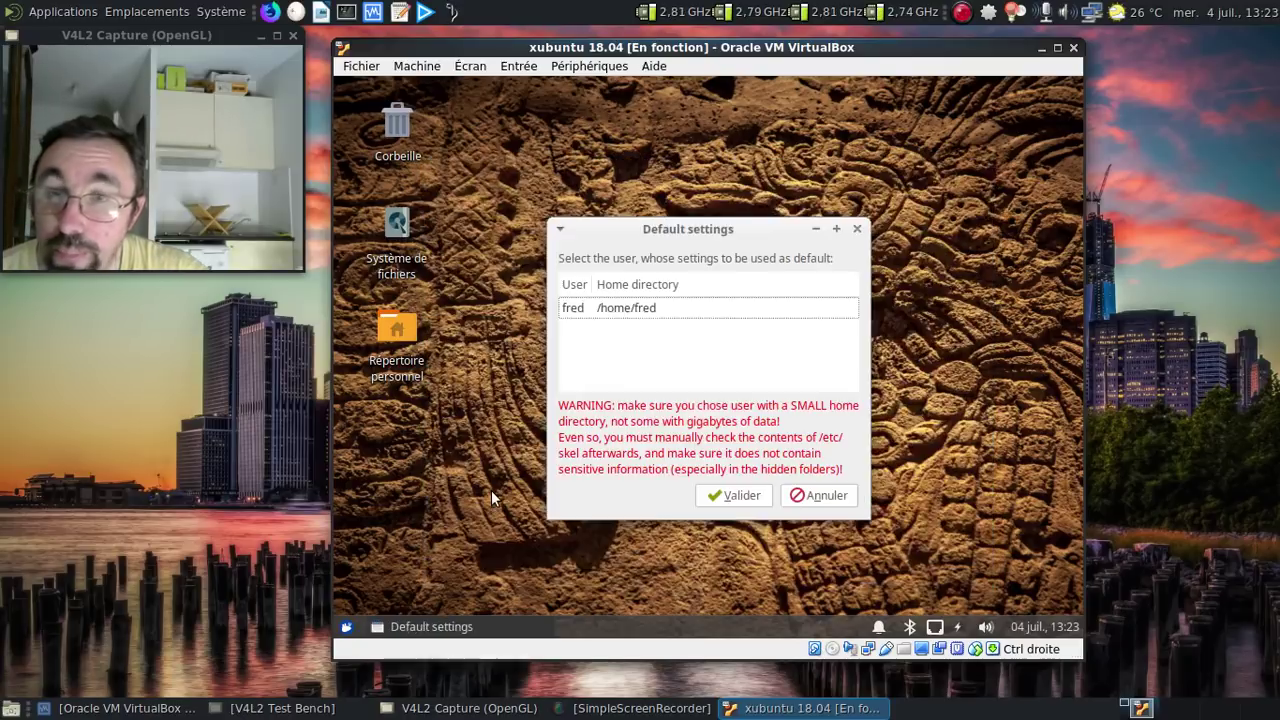
click(612, 310)
click(741, 496)
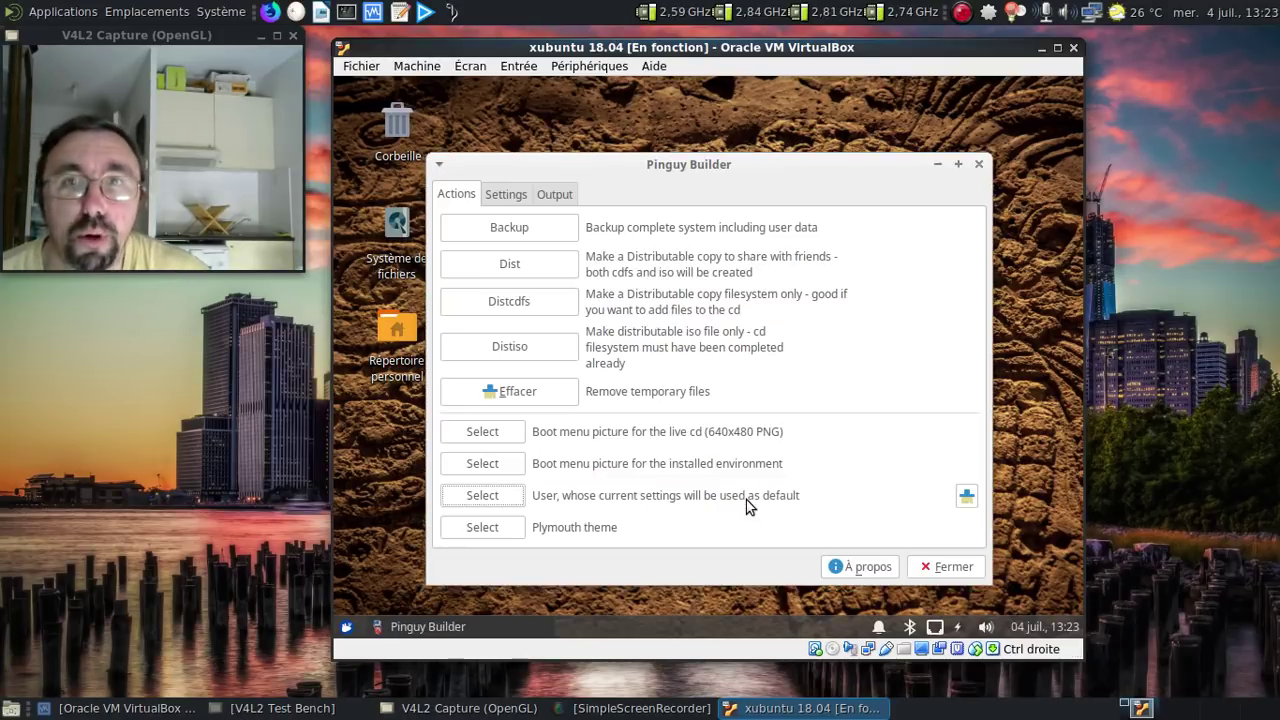
Start choosing the boot menu picture for the installed environment and browse to the /usr/share folder
click(507, 468)
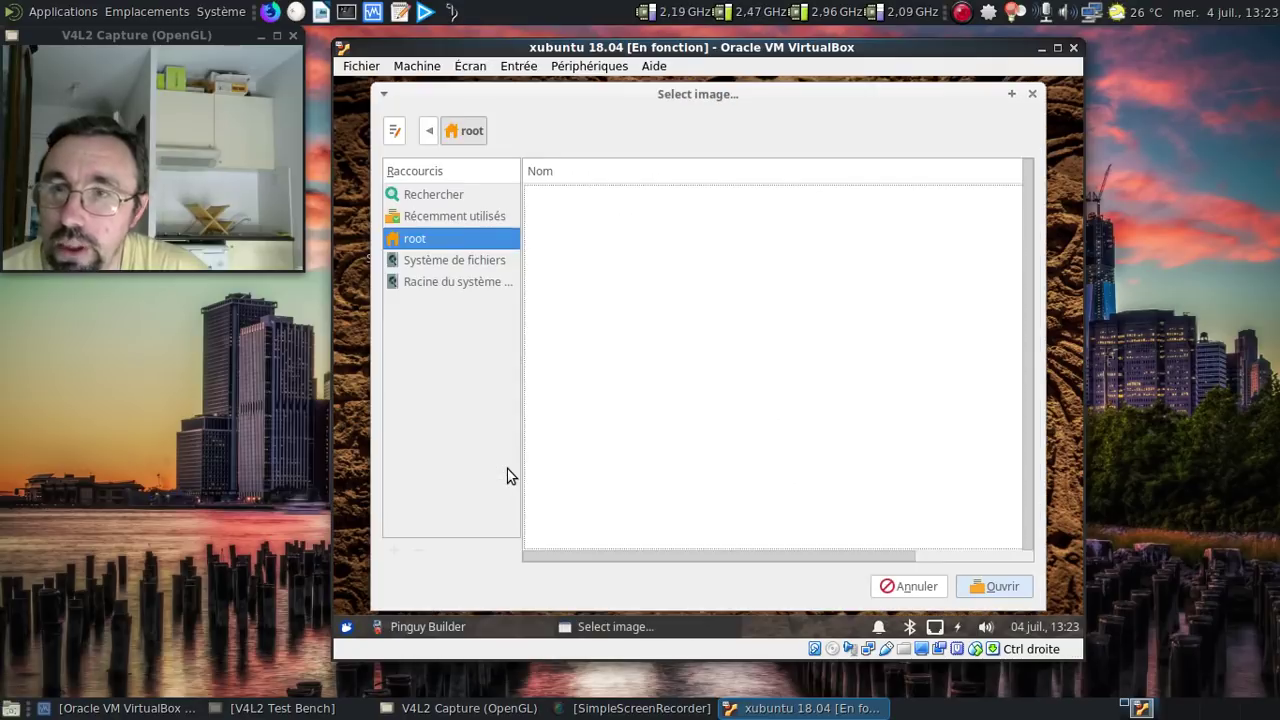
click(430, 260)
scroll(731, 343, down, 5)
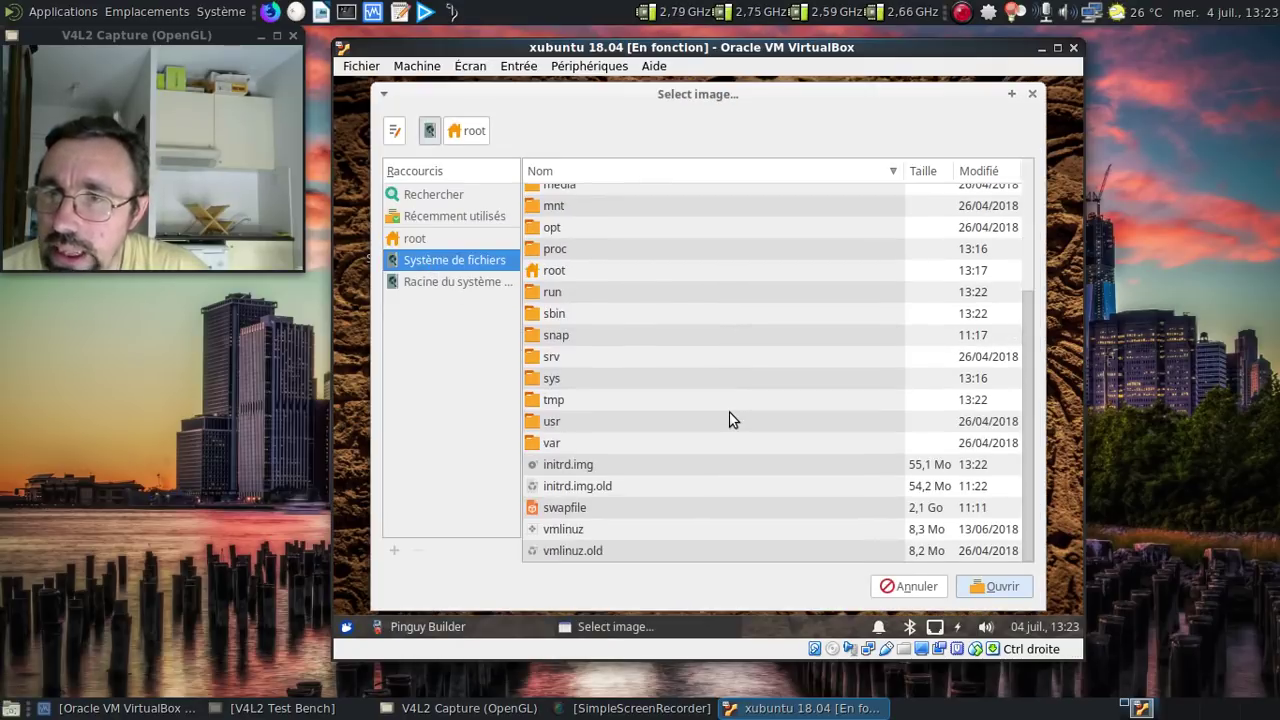
double_click(593, 423)
double_click(575, 326)
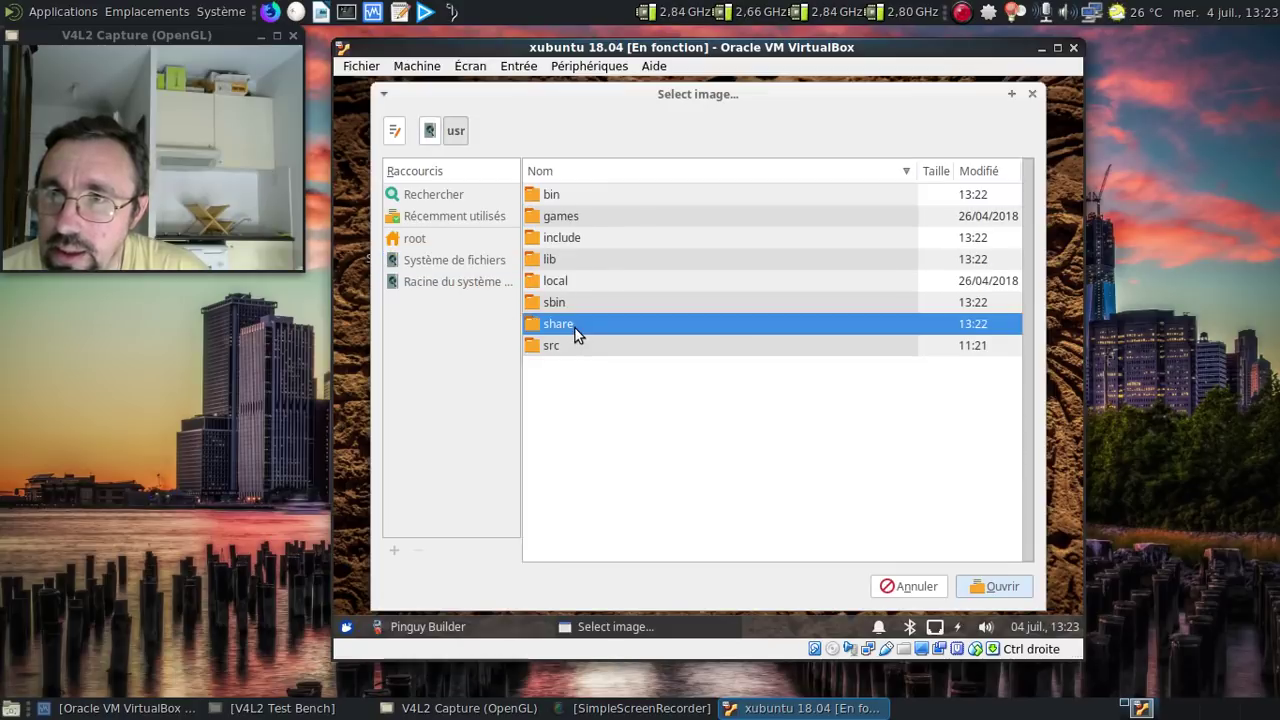
Pick sylvester_b__unnamed__4k.jpg from xfce4/backdrops as the boot menu picture for the installed environment
scroll(679, 446, down, 8)
scroll(679, 446, down, 15)
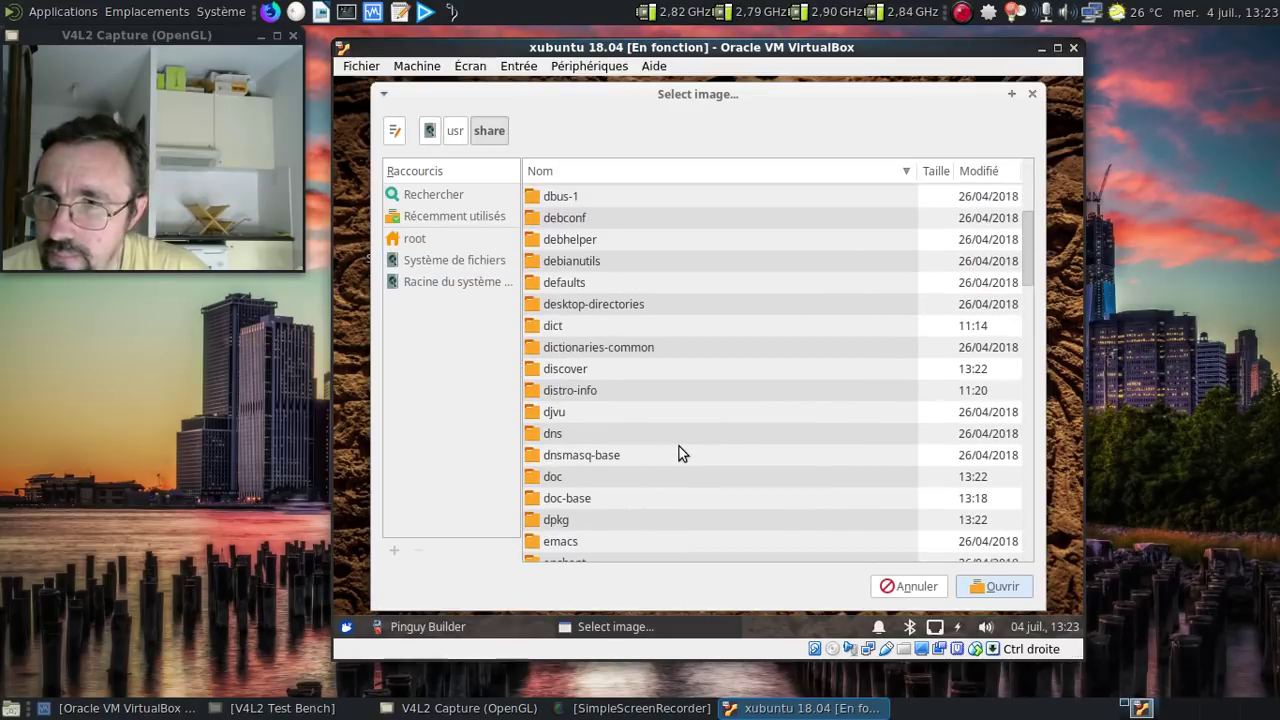
scroll(679, 446, down, 16)
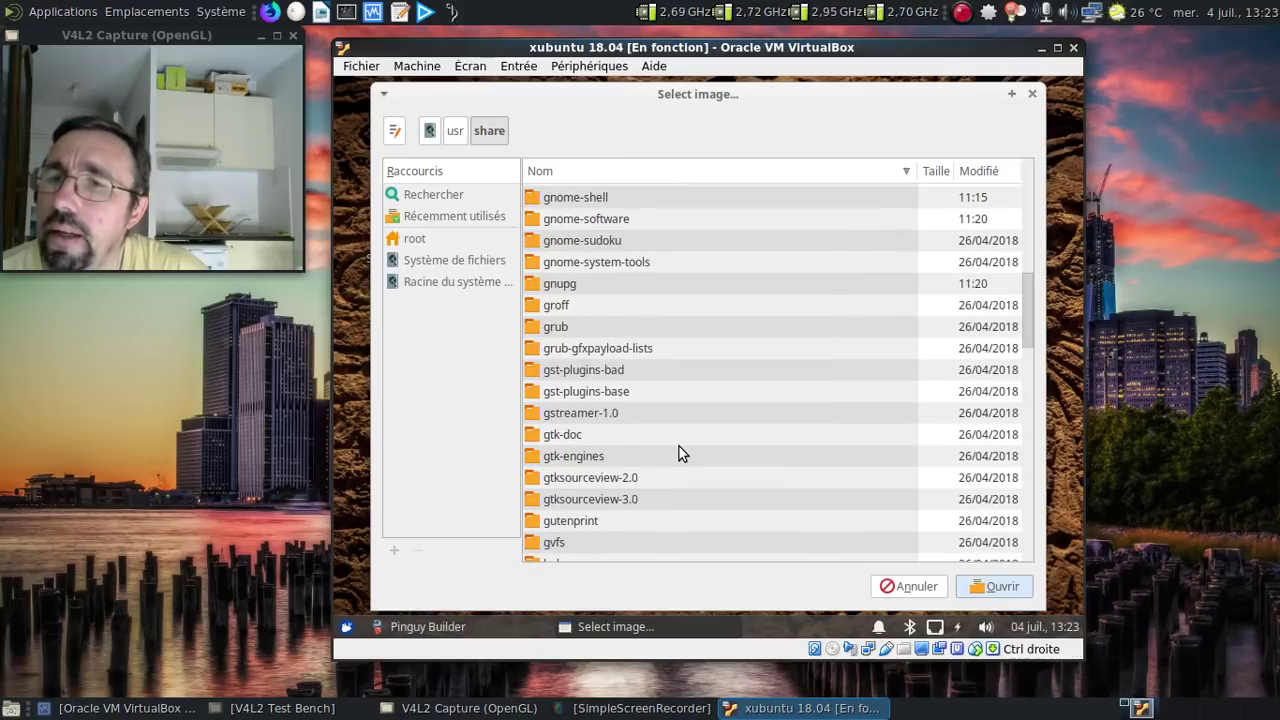
scroll(679, 446, down, 16)
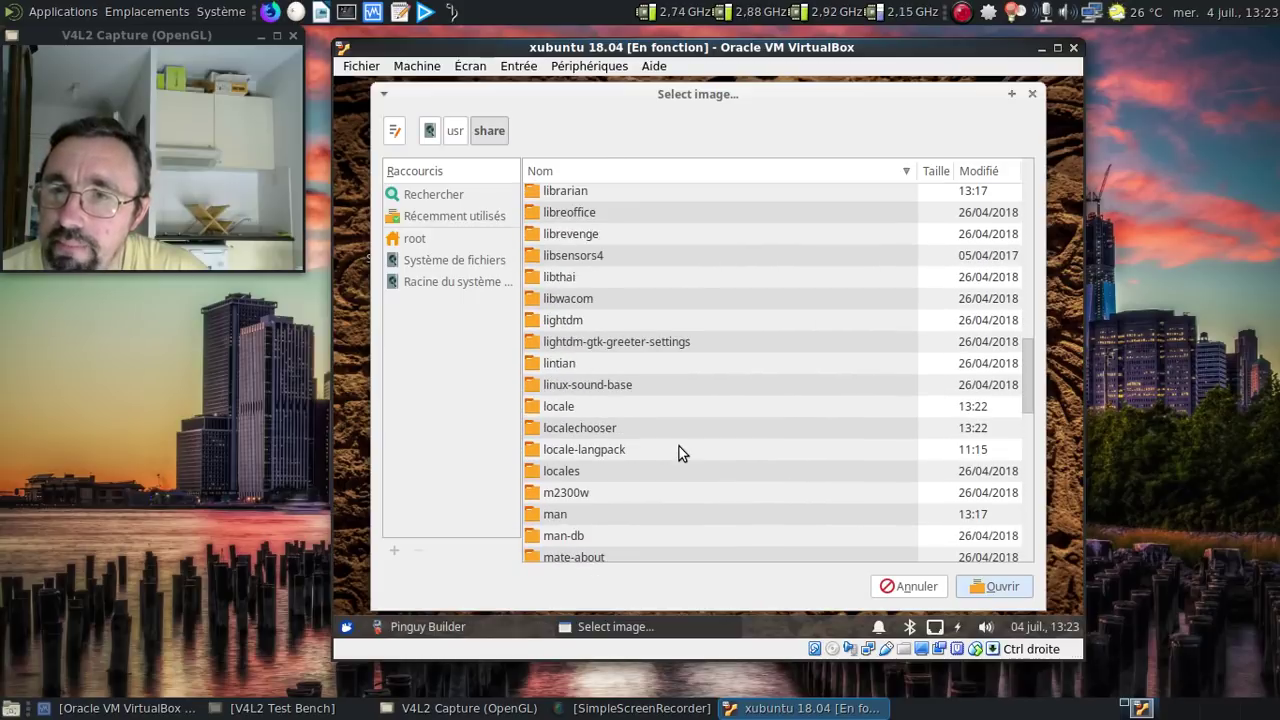
scroll(678, 456, down, 16)
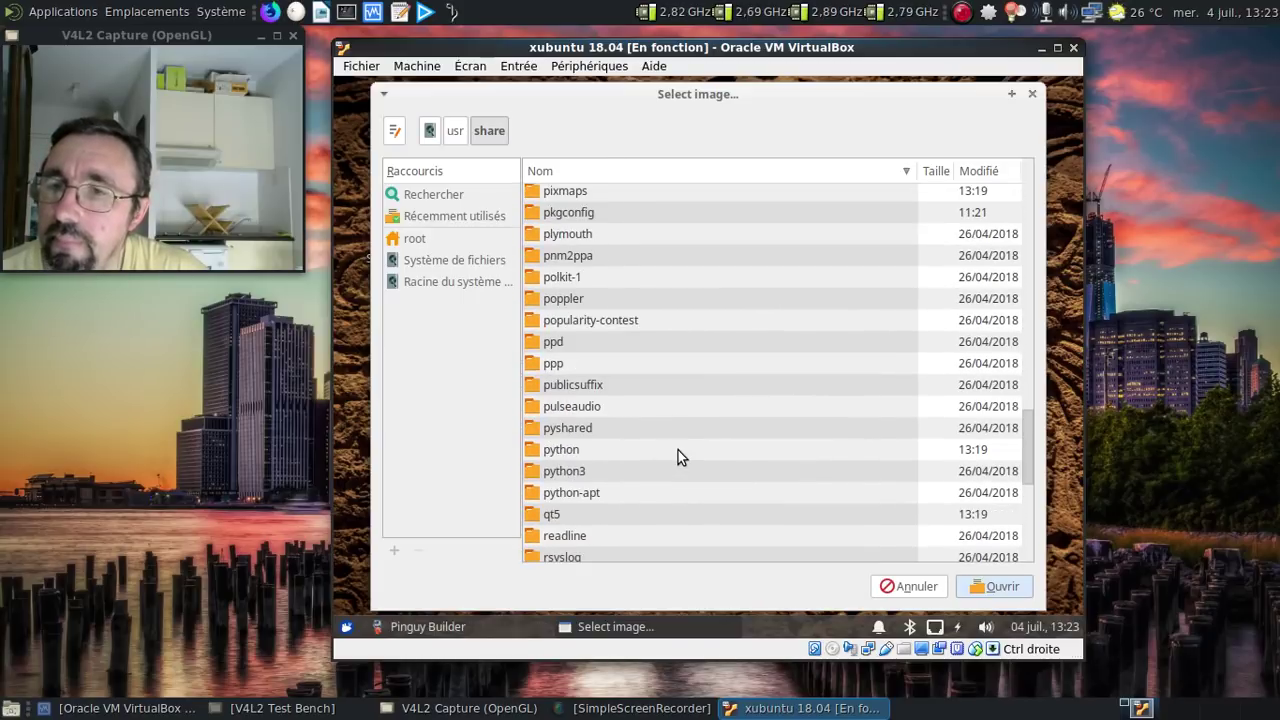
scroll(678, 456, down, 3)
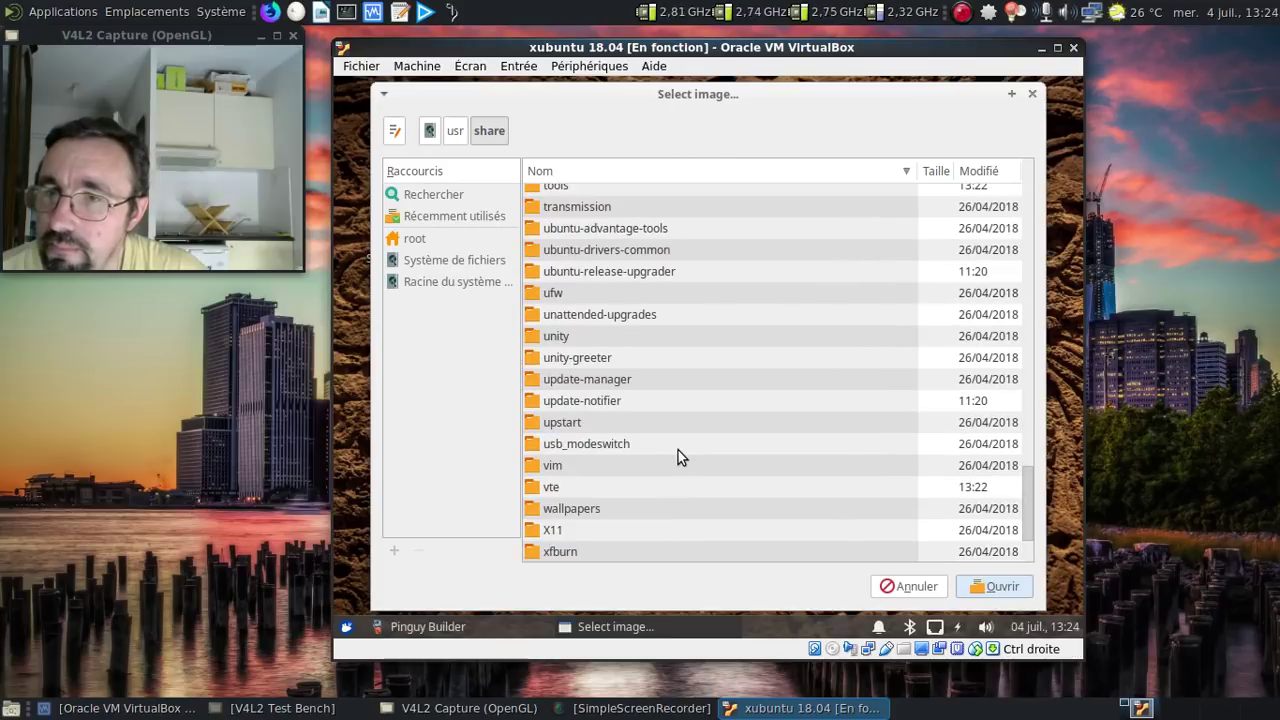
scroll(678, 456, down, 3)
double_click(580, 371)
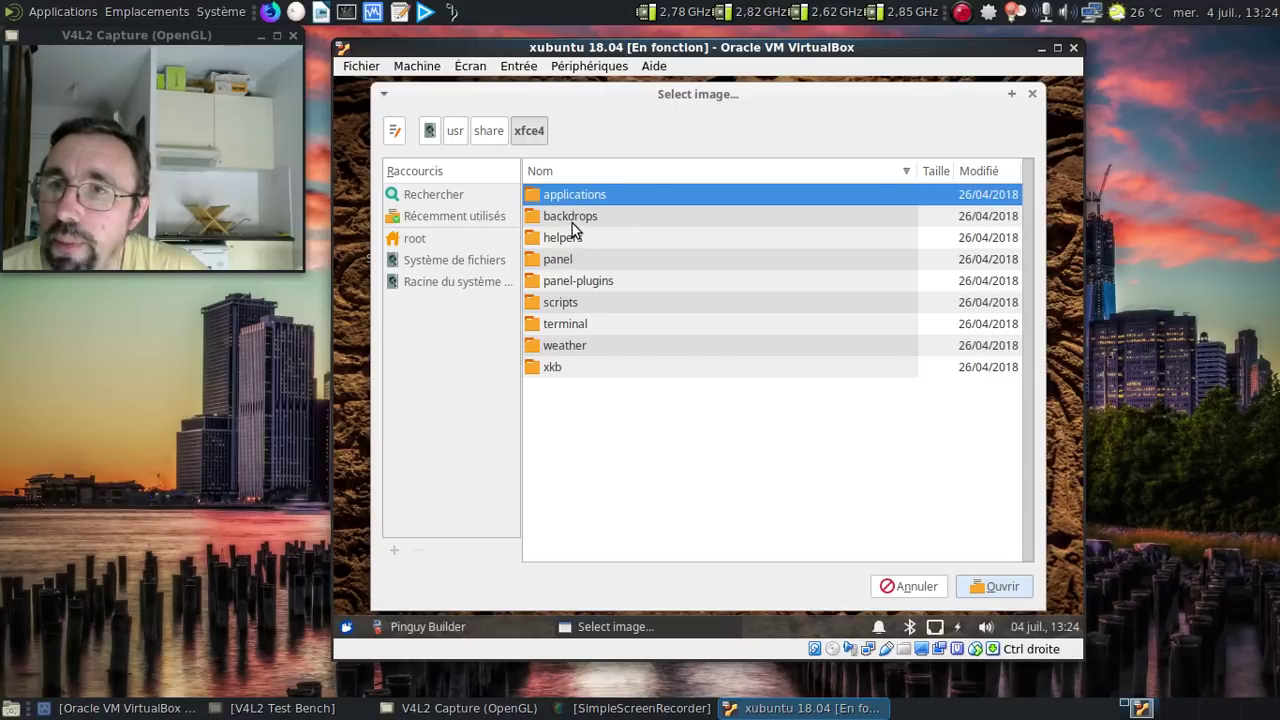
double_click(572, 221)
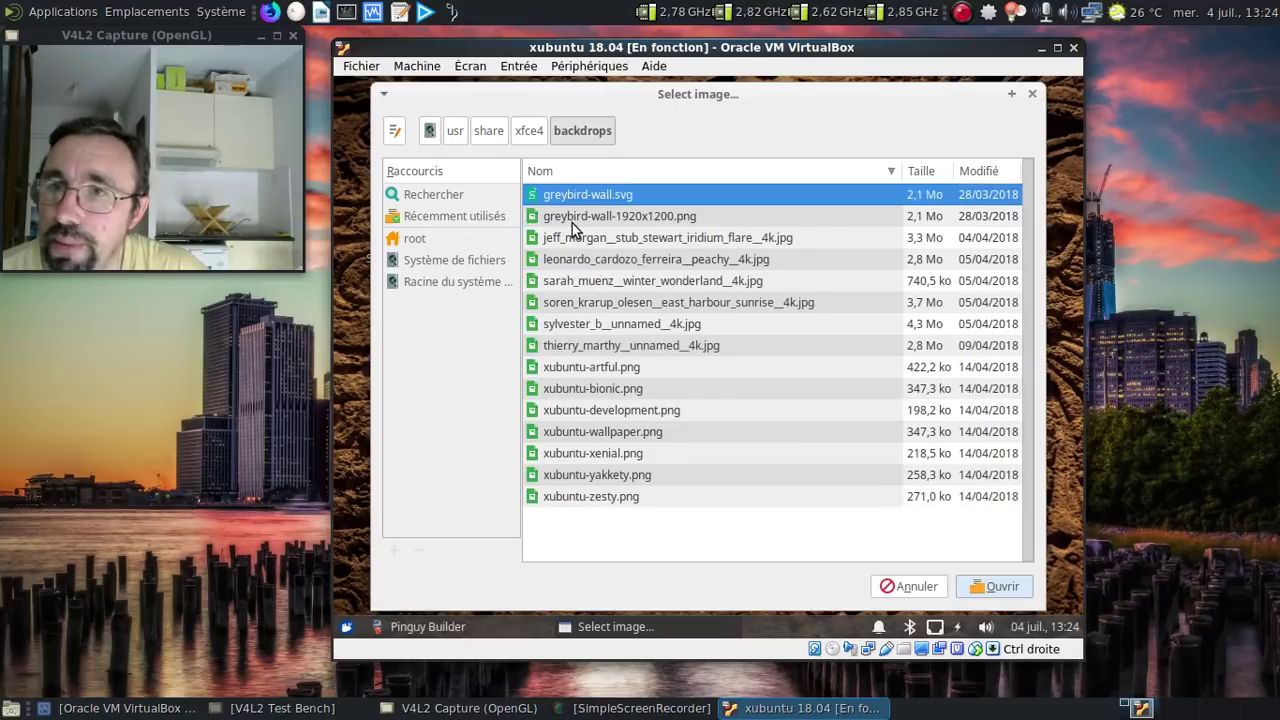
click(656, 327)
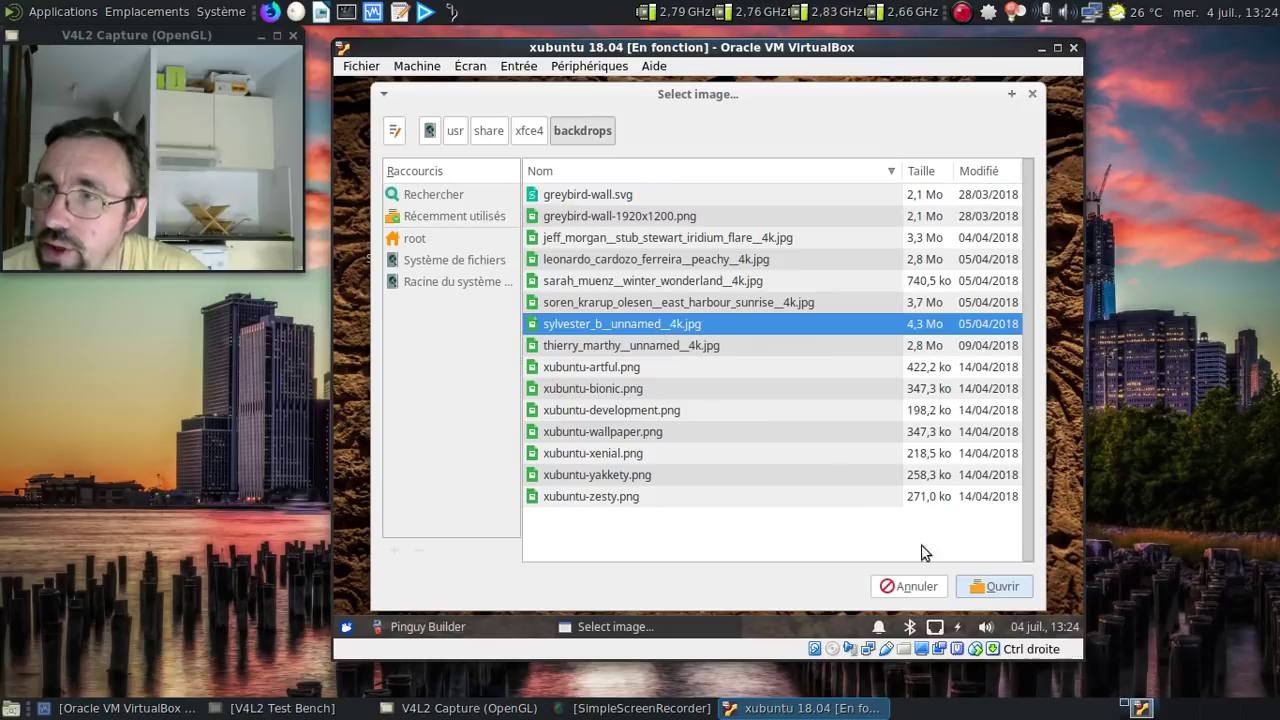
click(992, 586)
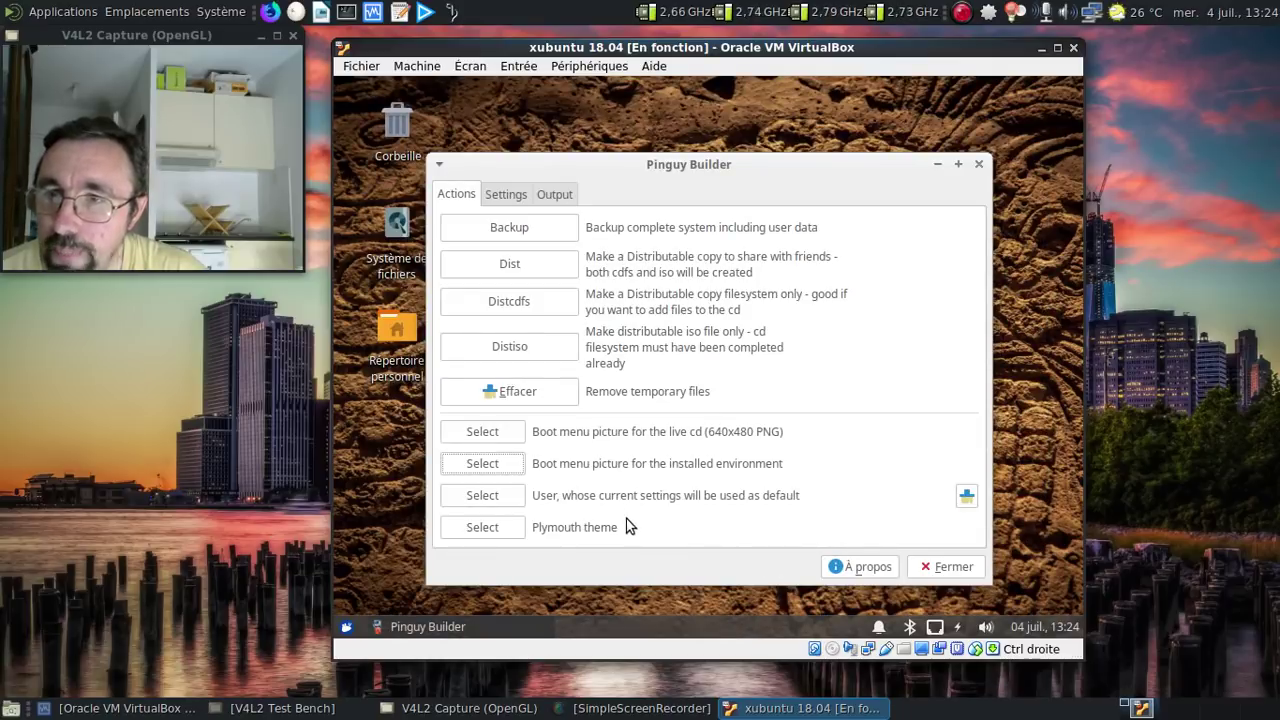
Check the available Plymouth themes and try a preview, leaving without choosing one
click(510, 530)
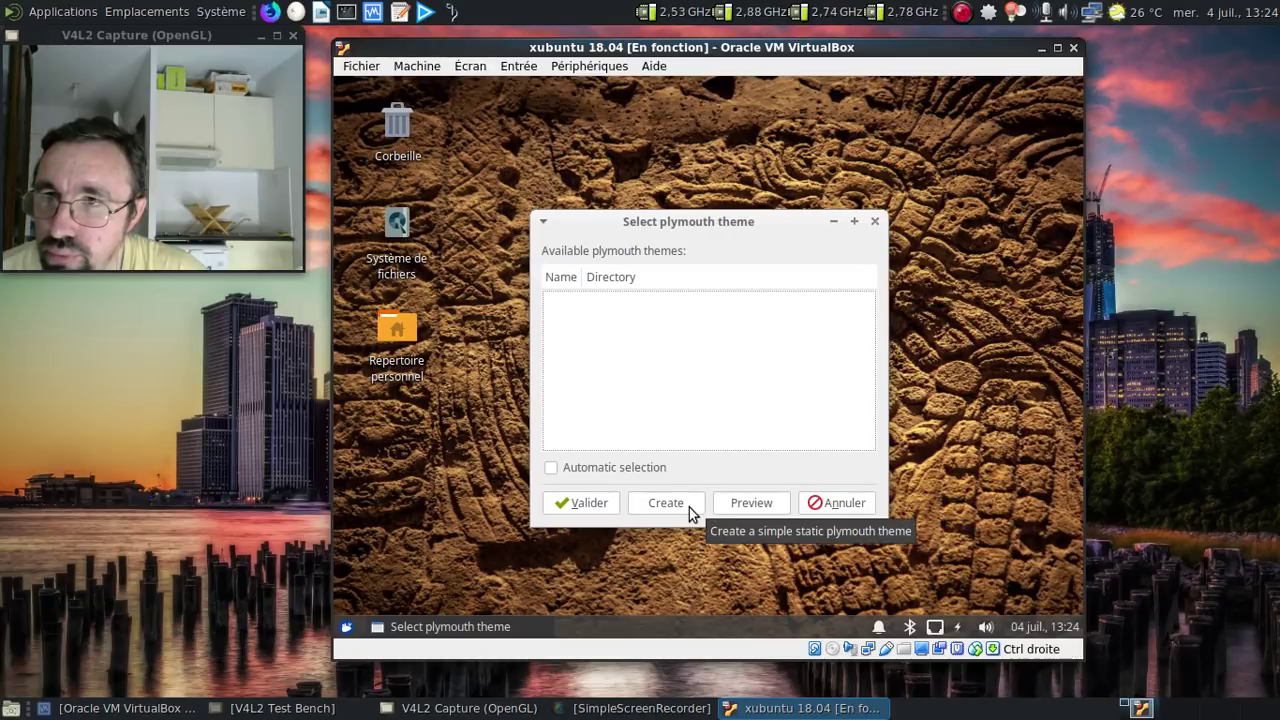
click(749, 505)
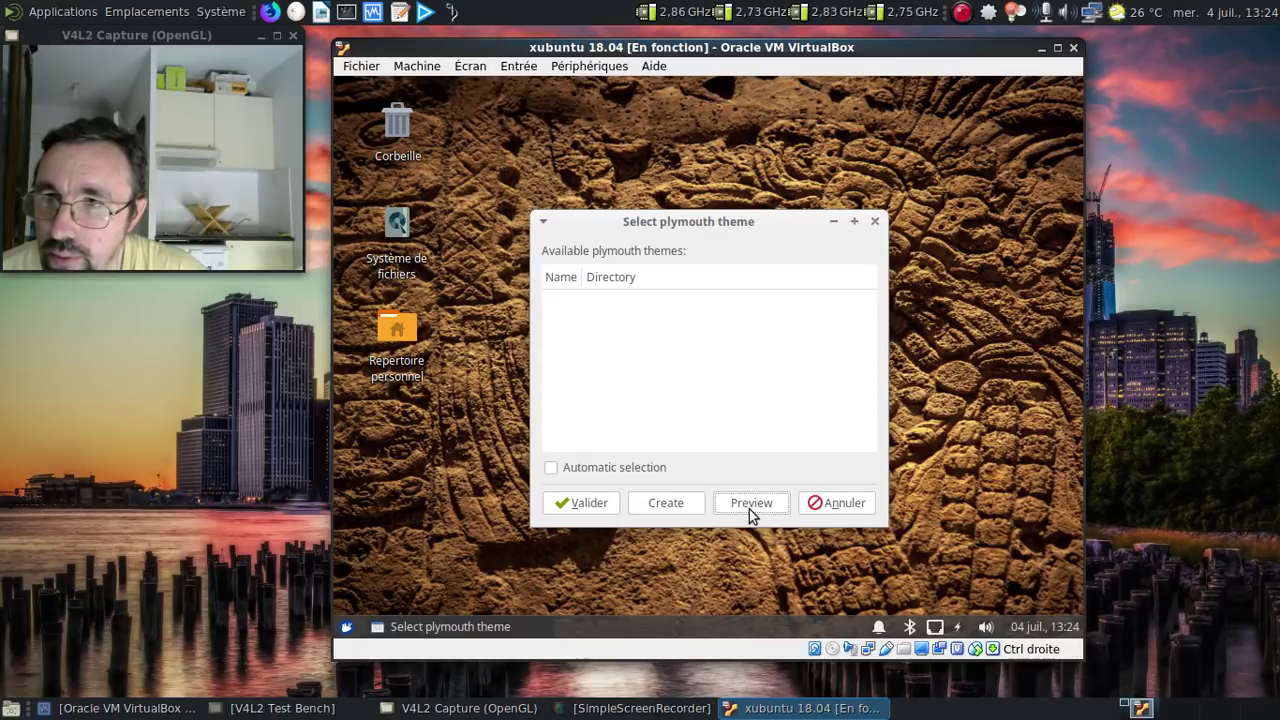
click(826, 508)
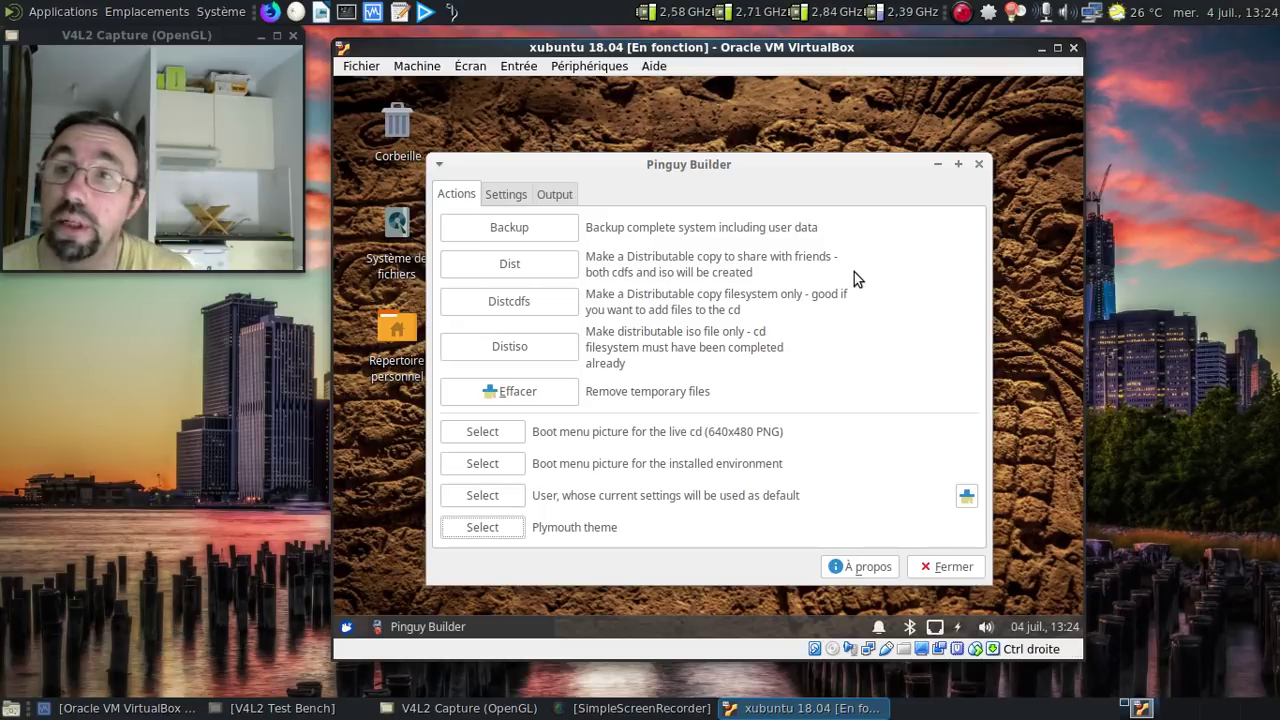
Start the Dist build of the distributable live filesystem and ISO, and confirm the process
click(551, 268)
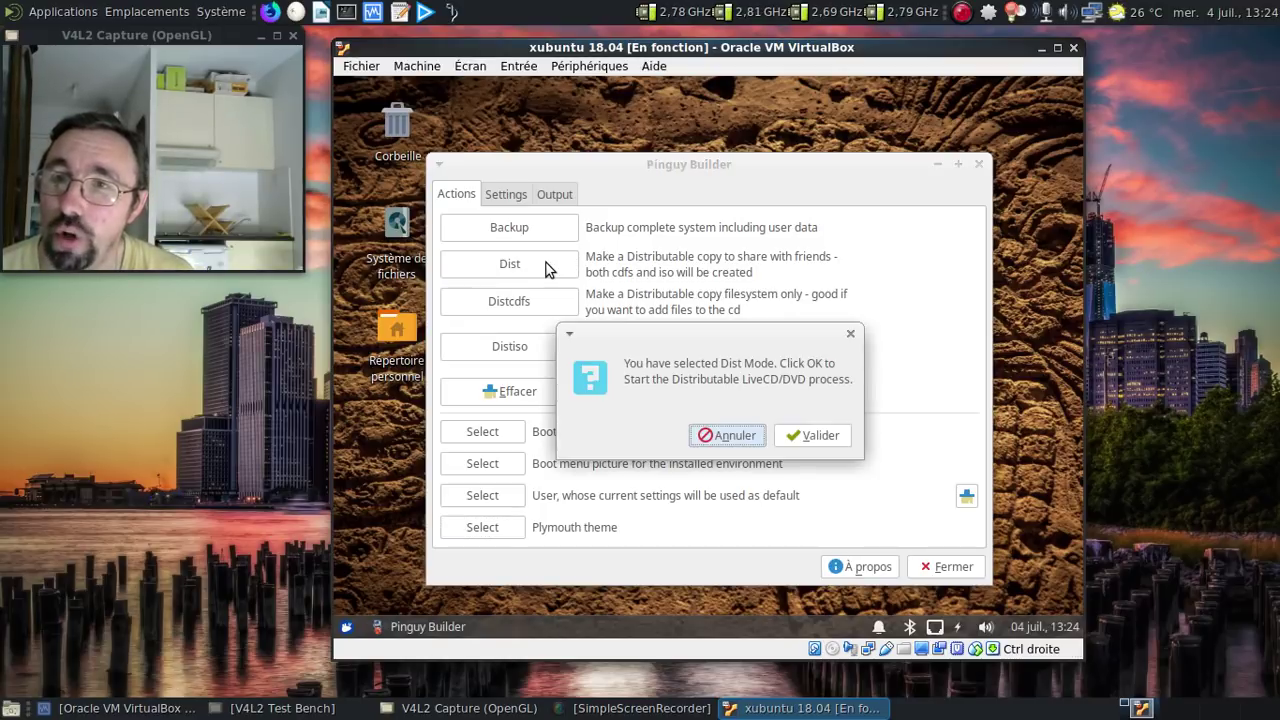
click(809, 438)
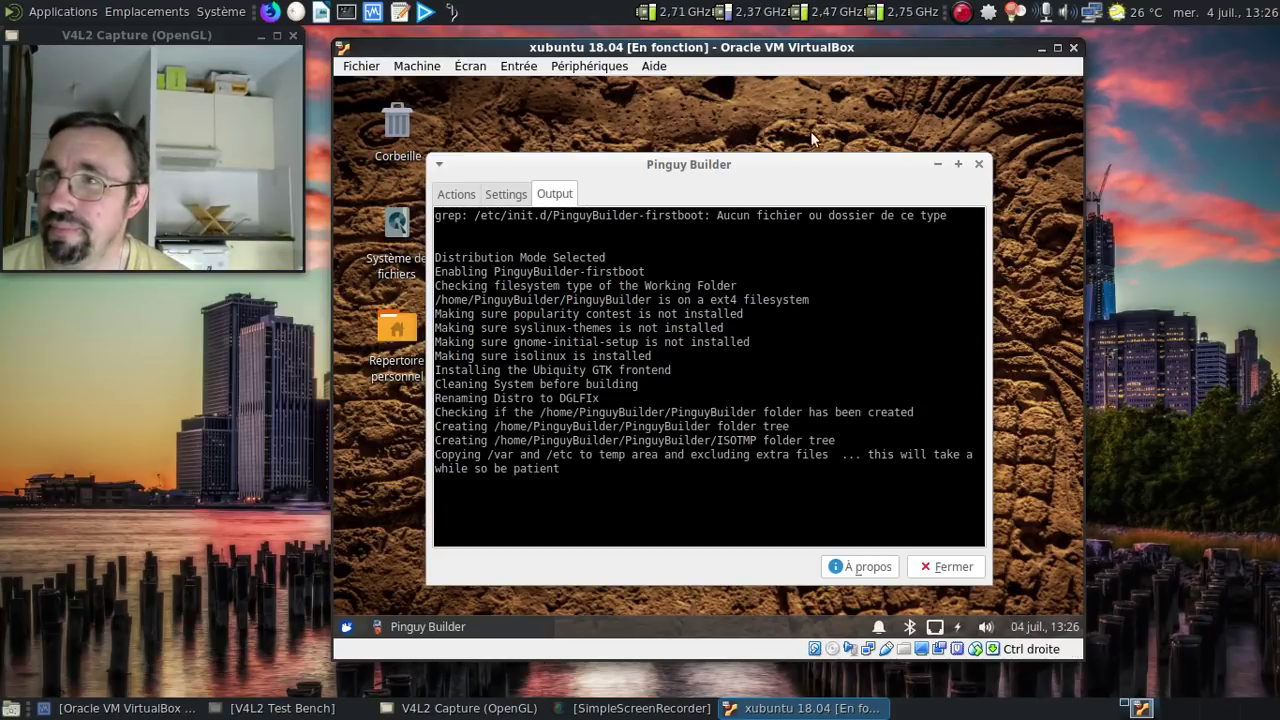
click(961, 12)
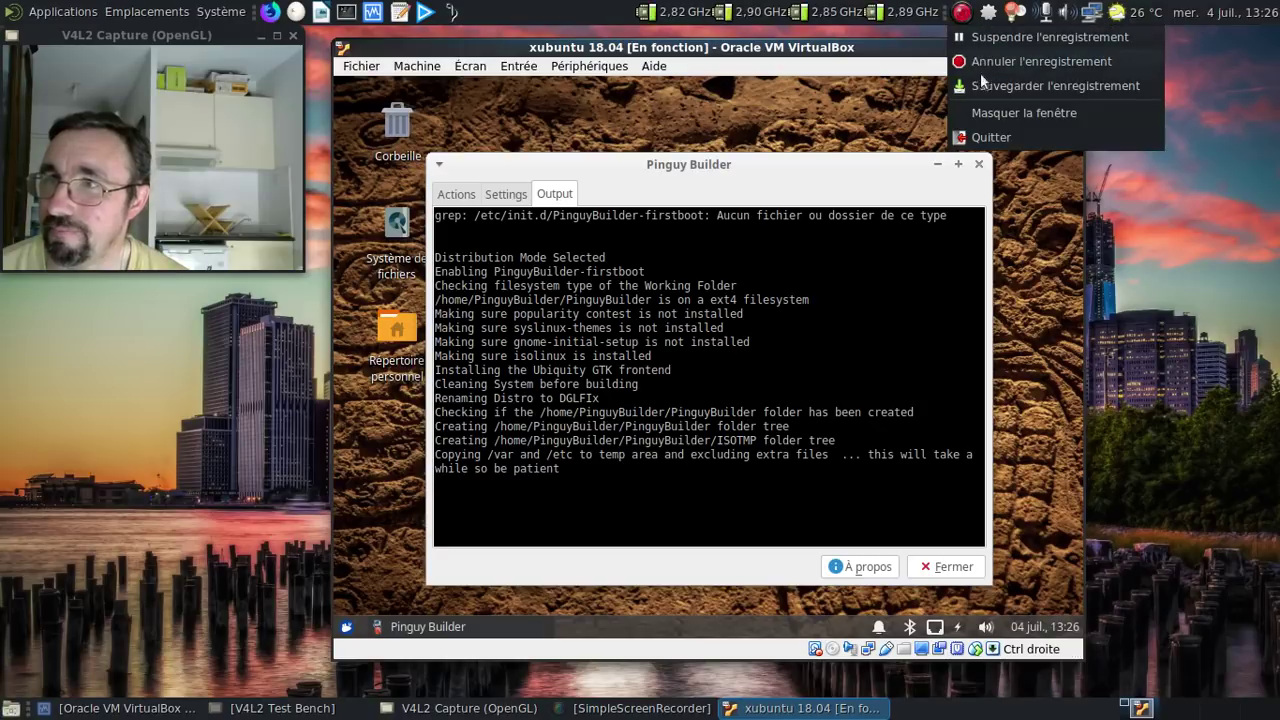
click(985, 86)
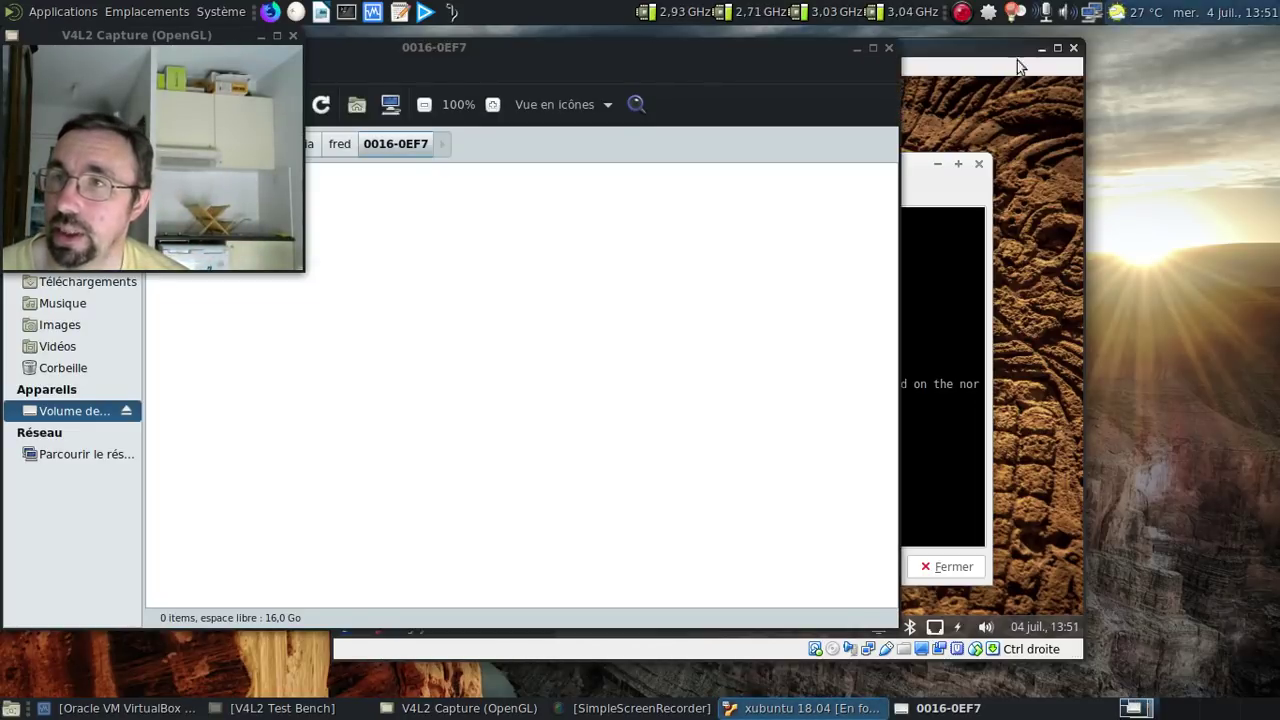
Close the USB drive's folder on the host and check the DGLFIx machine in the VirtualBox manager
click(889, 47)
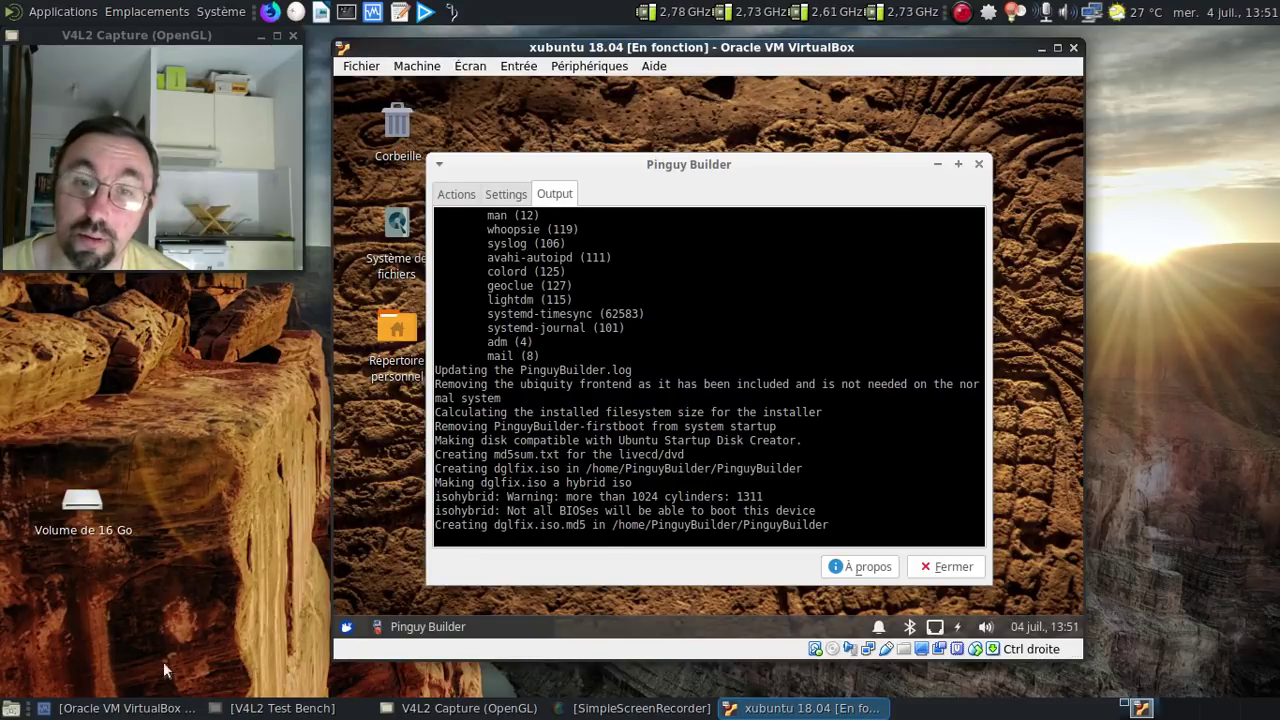
click(131, 710)
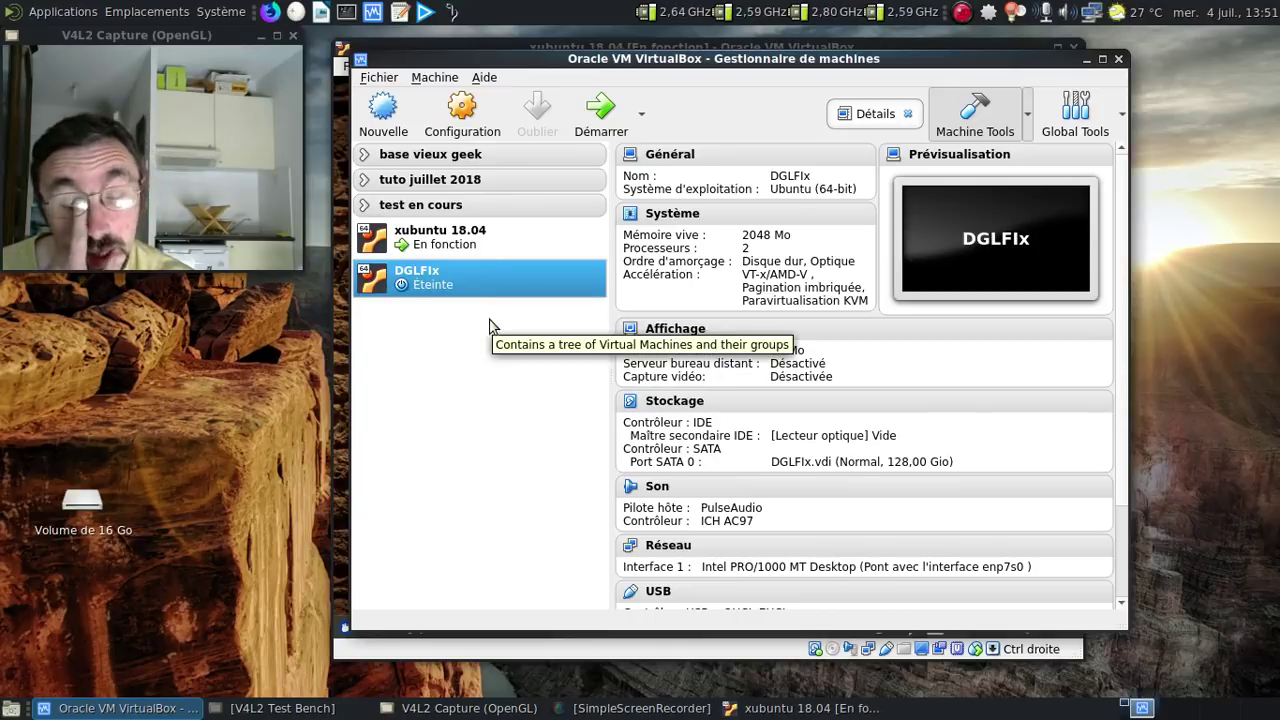
click(1087, 59)
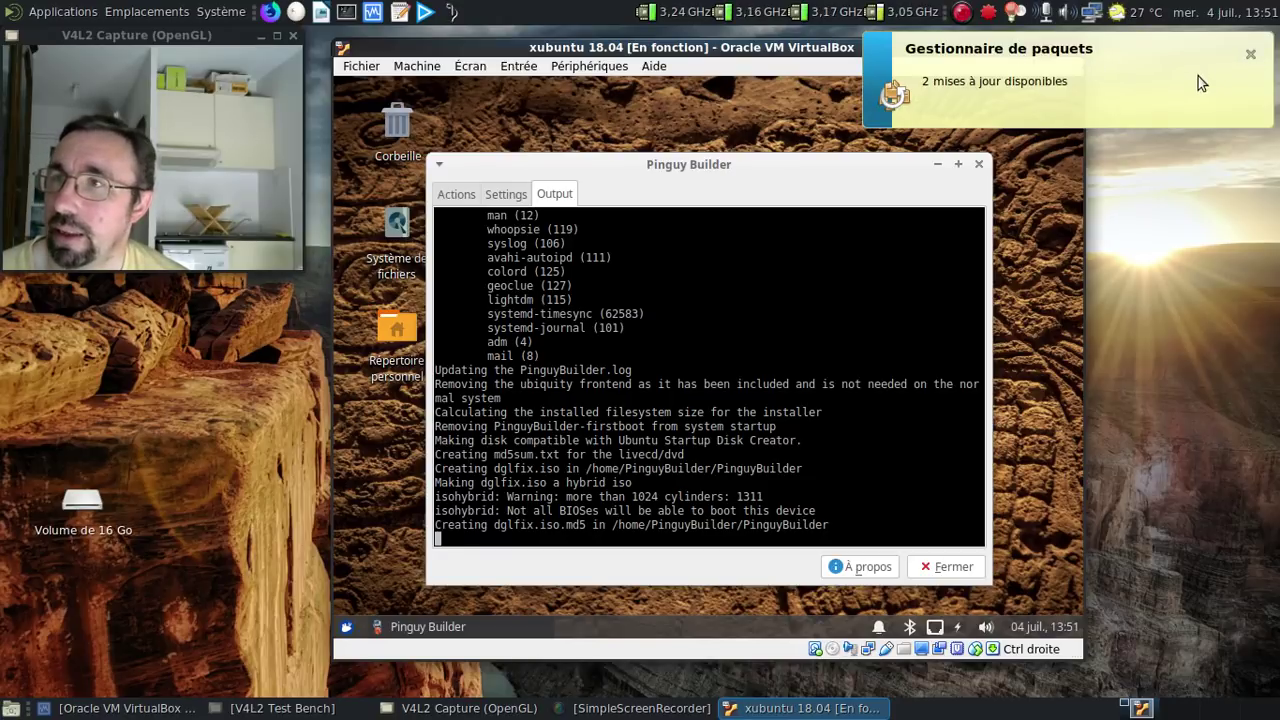
click(1250, 54)
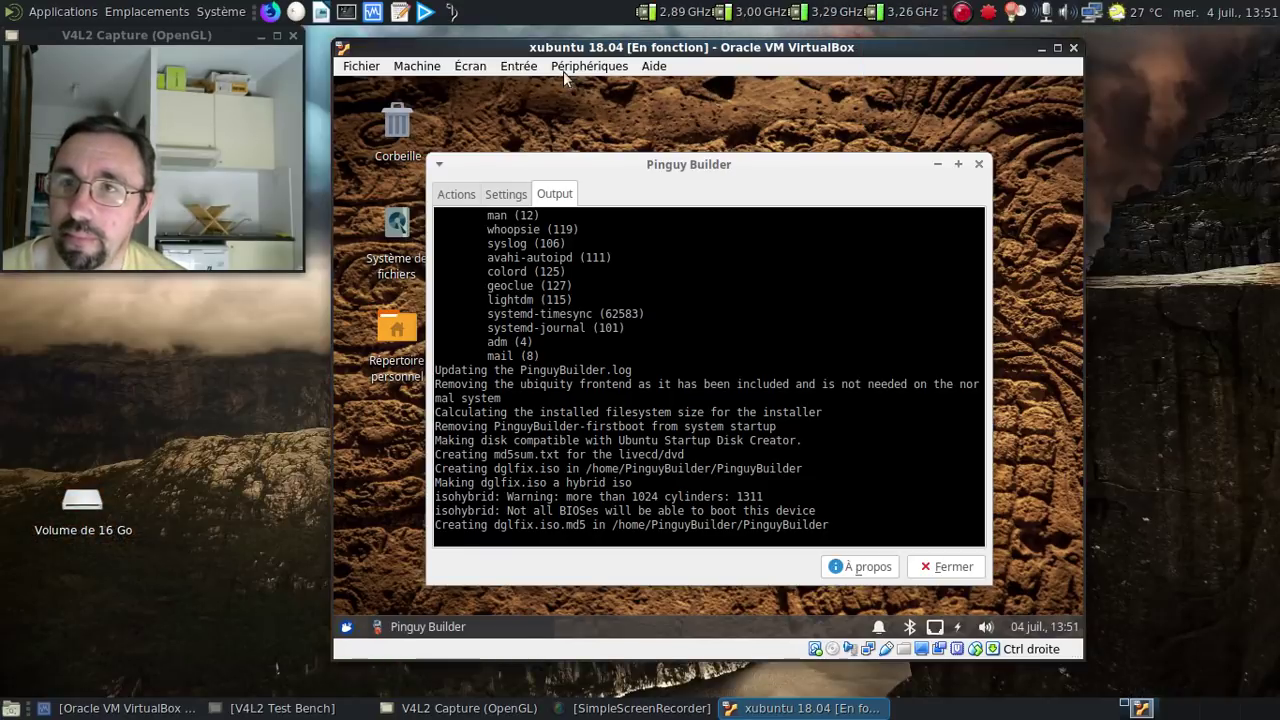
Connect the USB DISK 2.0 [0100] device to the virtual machine and acknowledge Pinguy Builder's build notice
click(563, 68)
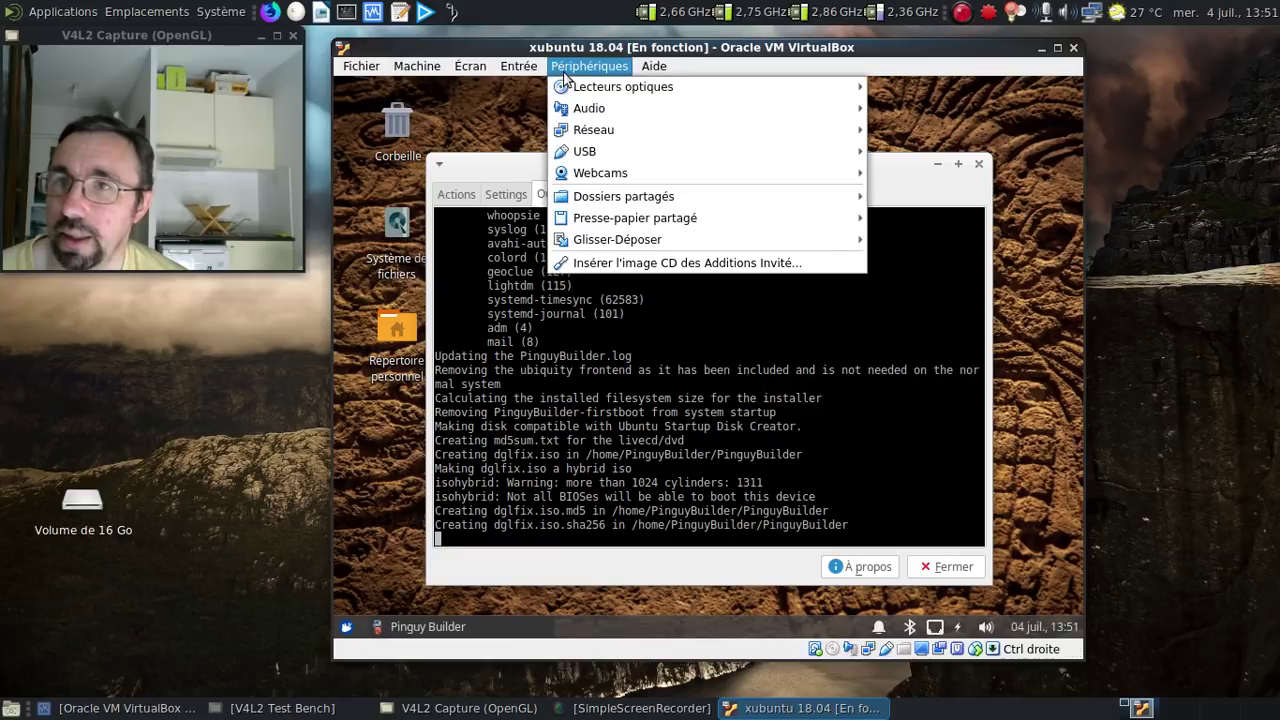
mouse_move(767, 157)
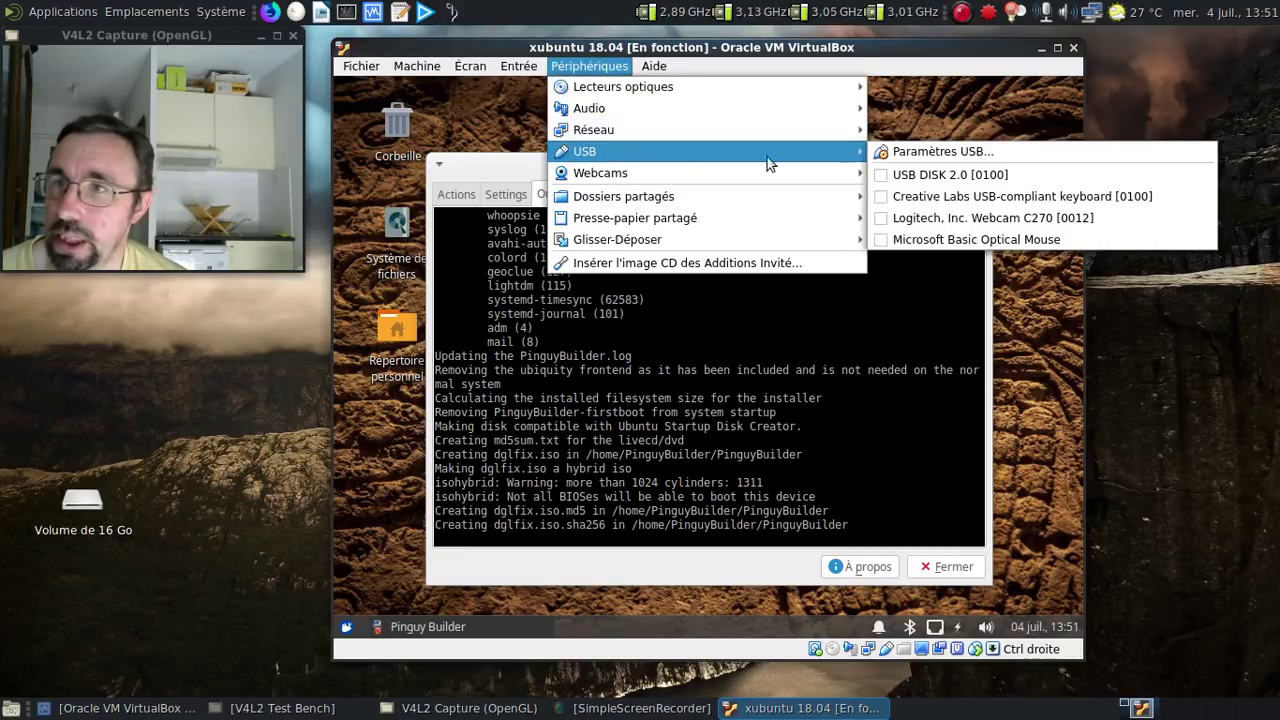
click(938, 175)
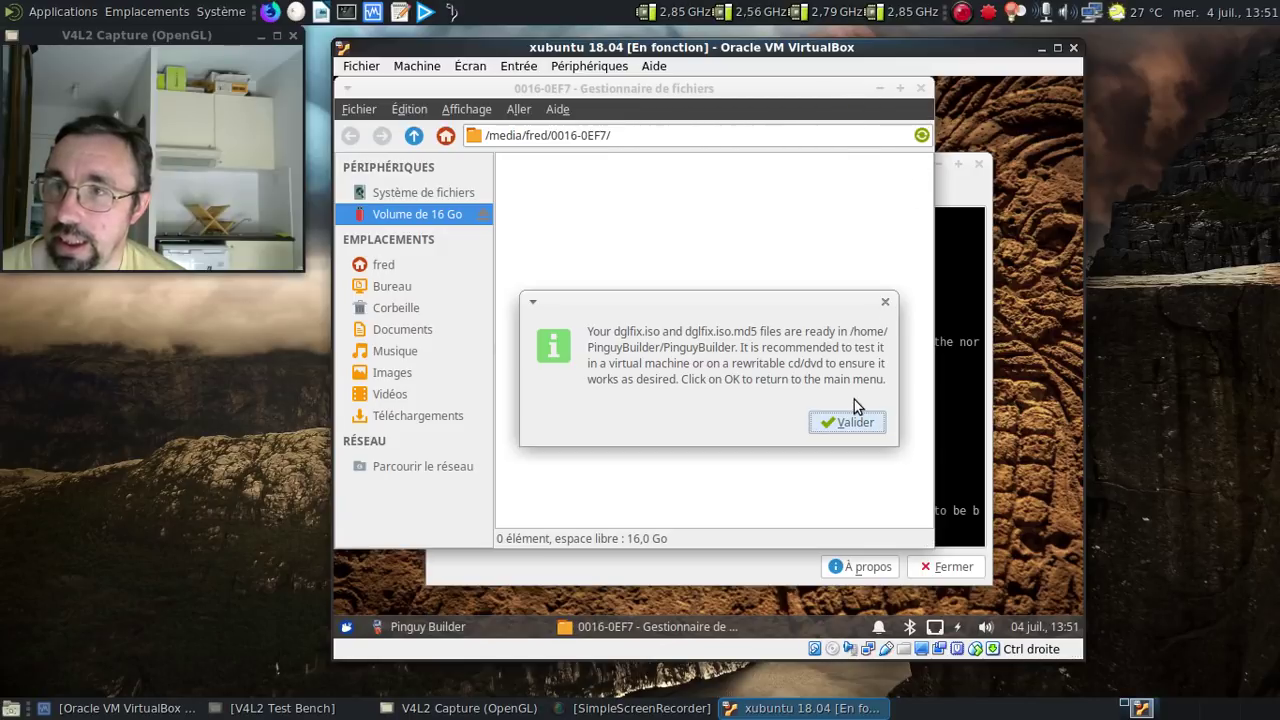
click(858, 425)
Move the USB drive's window aside and open /home/PinguyBuilder/PinguyBuilder in a second file manager window
drag(752, 90, 912, 266)
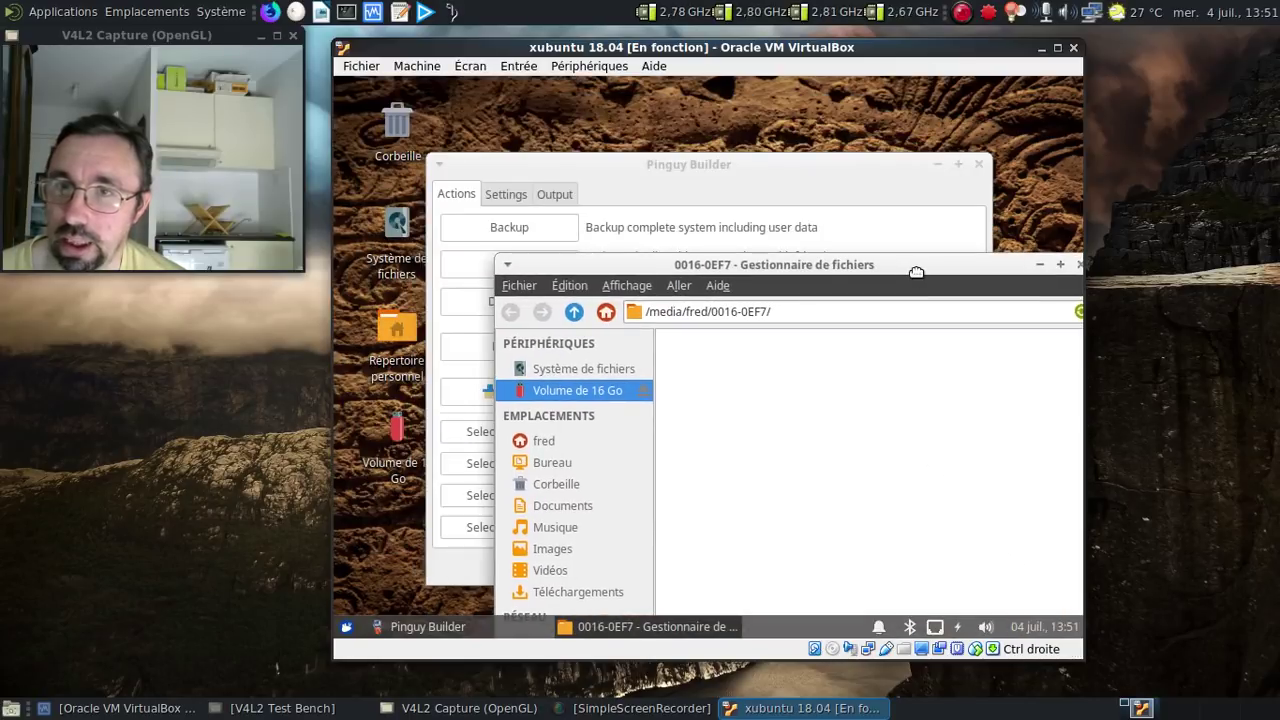
double_click(398, 355)
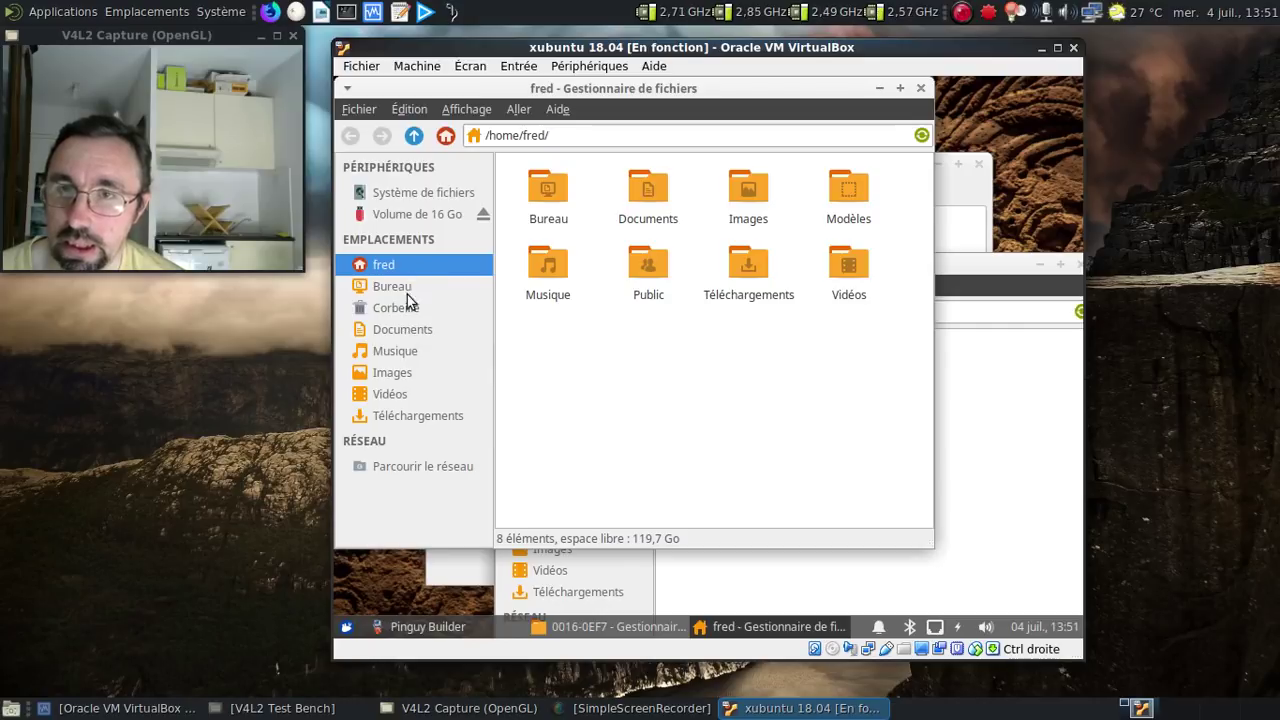
click(404, 463)
click(412, 196)
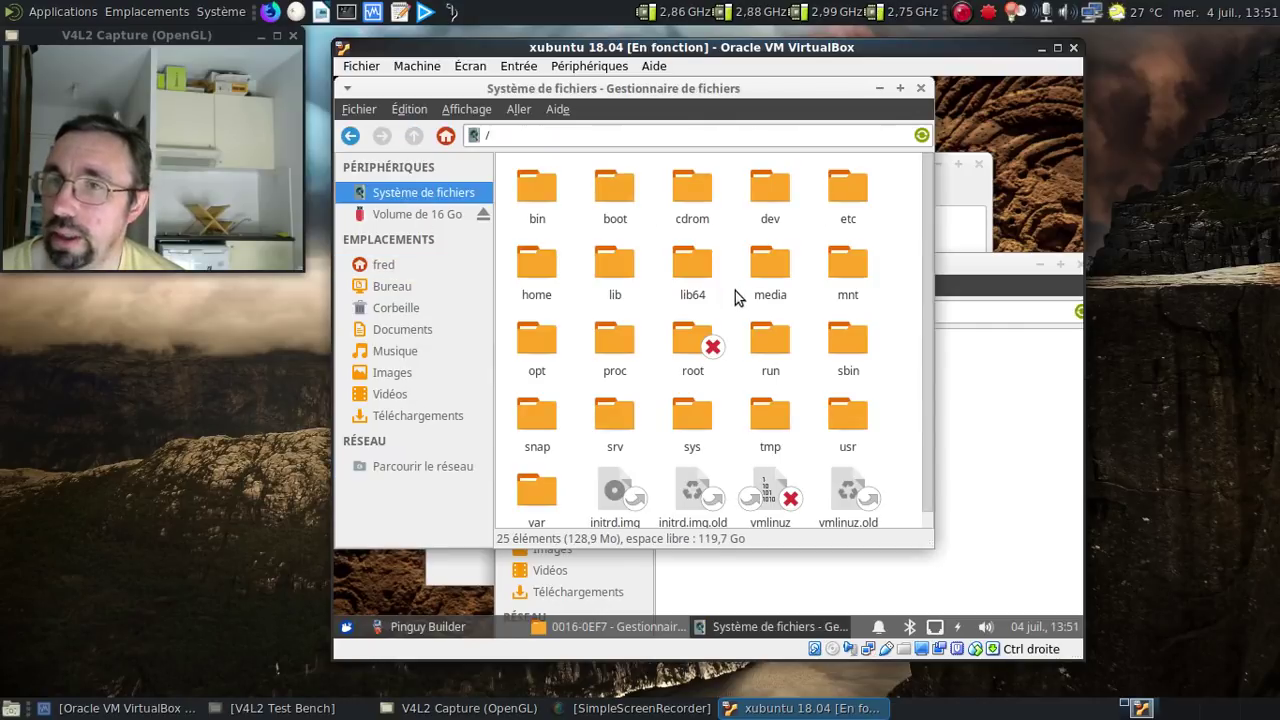
double_click(545, 270)
double_click(620, 190)
double_click(533, 195)
Copy dglfix.iso to the 16 GB USB volume, then close the source folder and Pinguy Builder
click(739, 197)
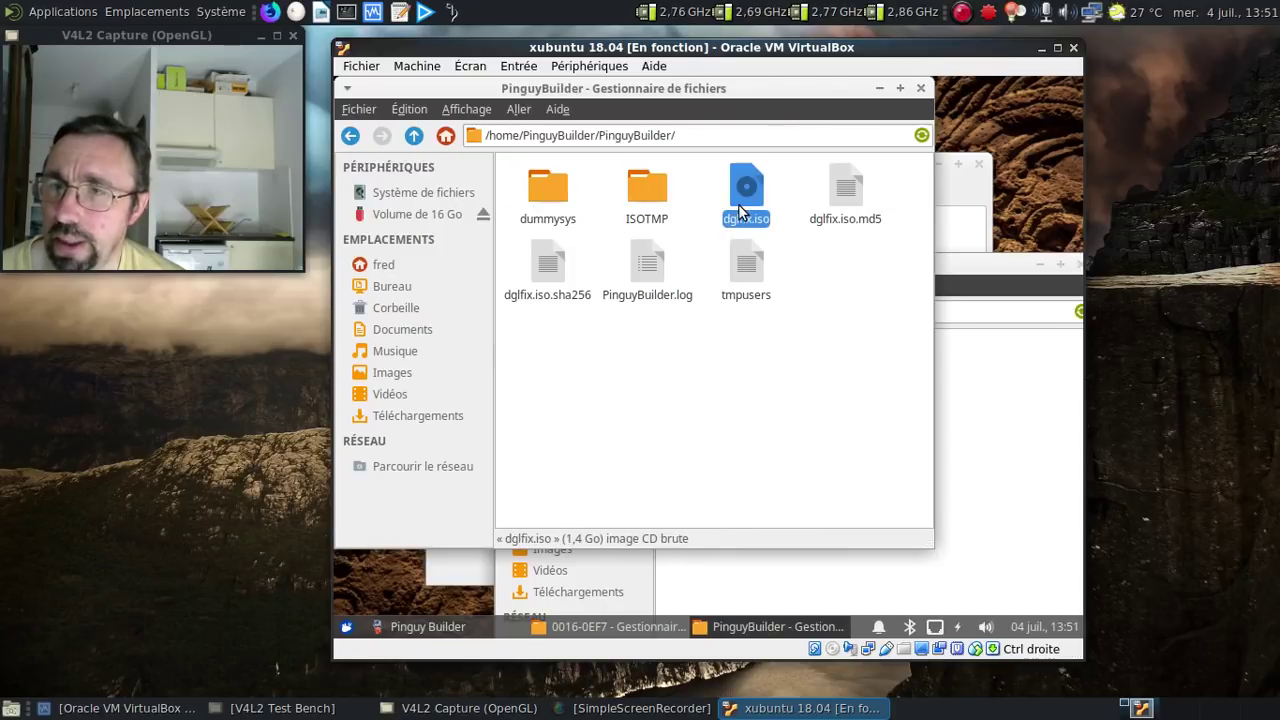
drag(739, 197, 971, 378)
click(920, 88)
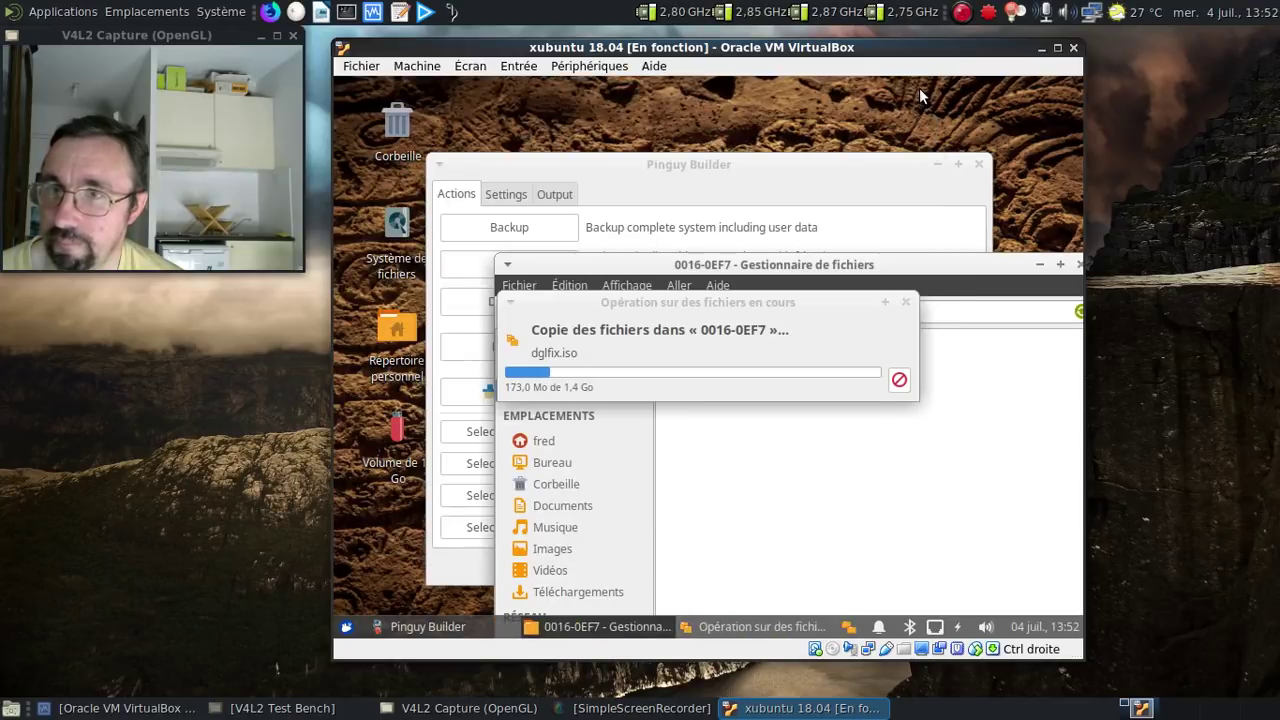
click(977, 165)
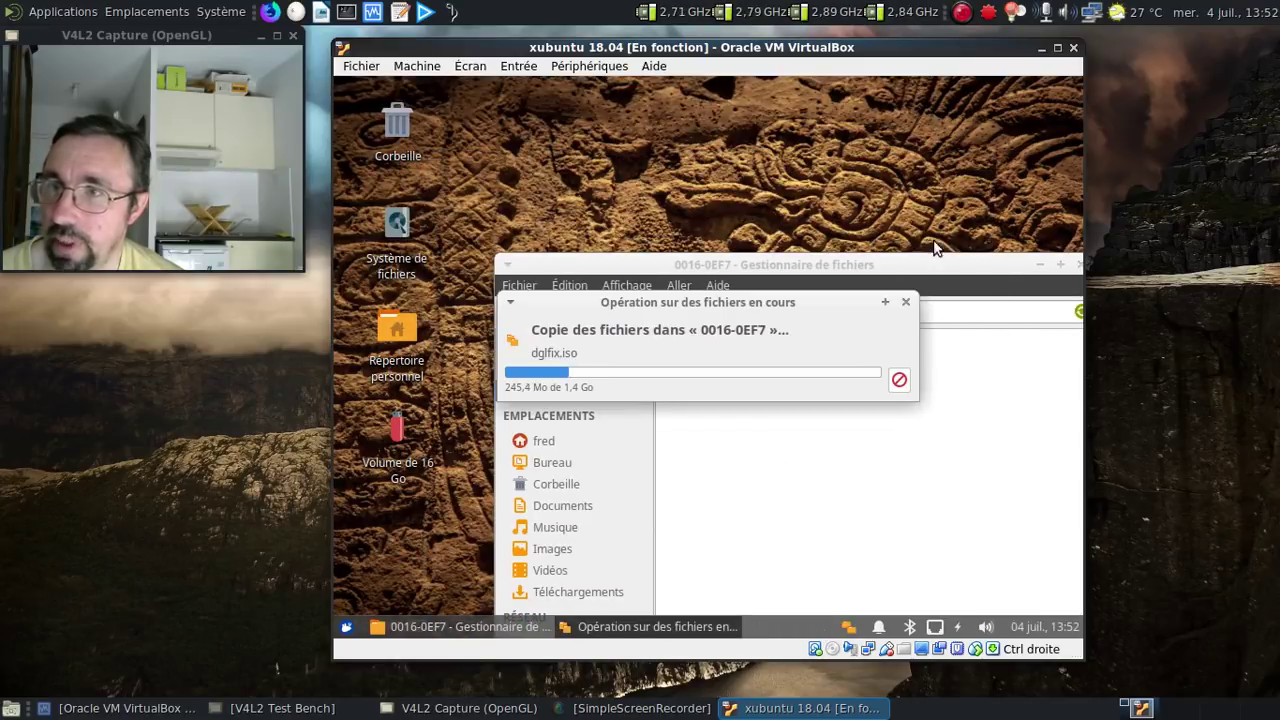
drag(969, 269, 887, 125)
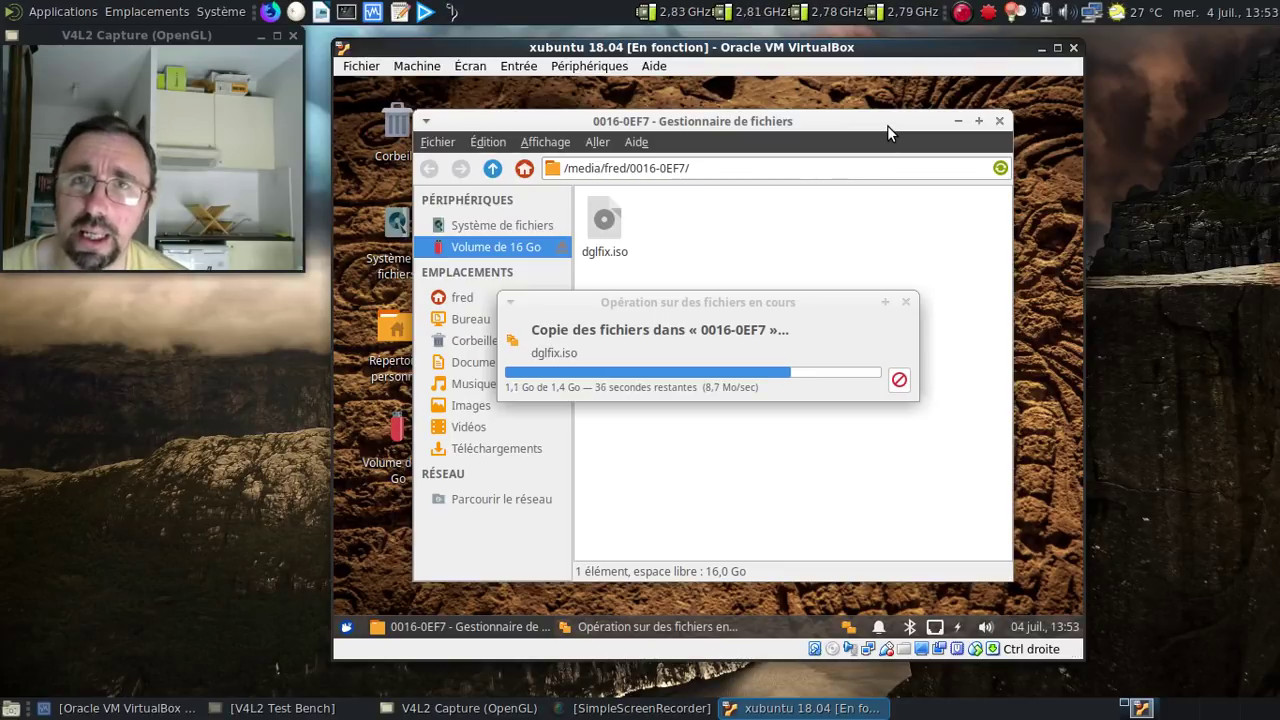
Open the host's Téléchargements folder through the home folder, move its window clear of the webcam view and minimize it
click(125, 12)
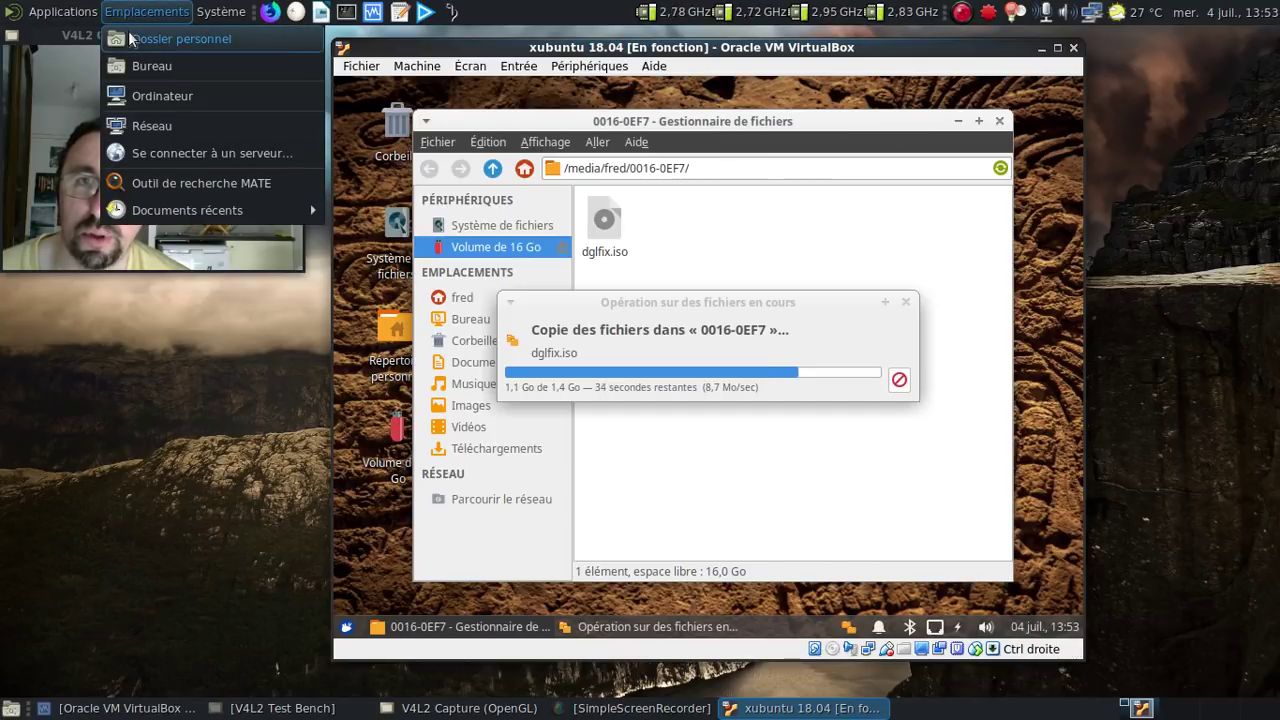
click(130, 38)
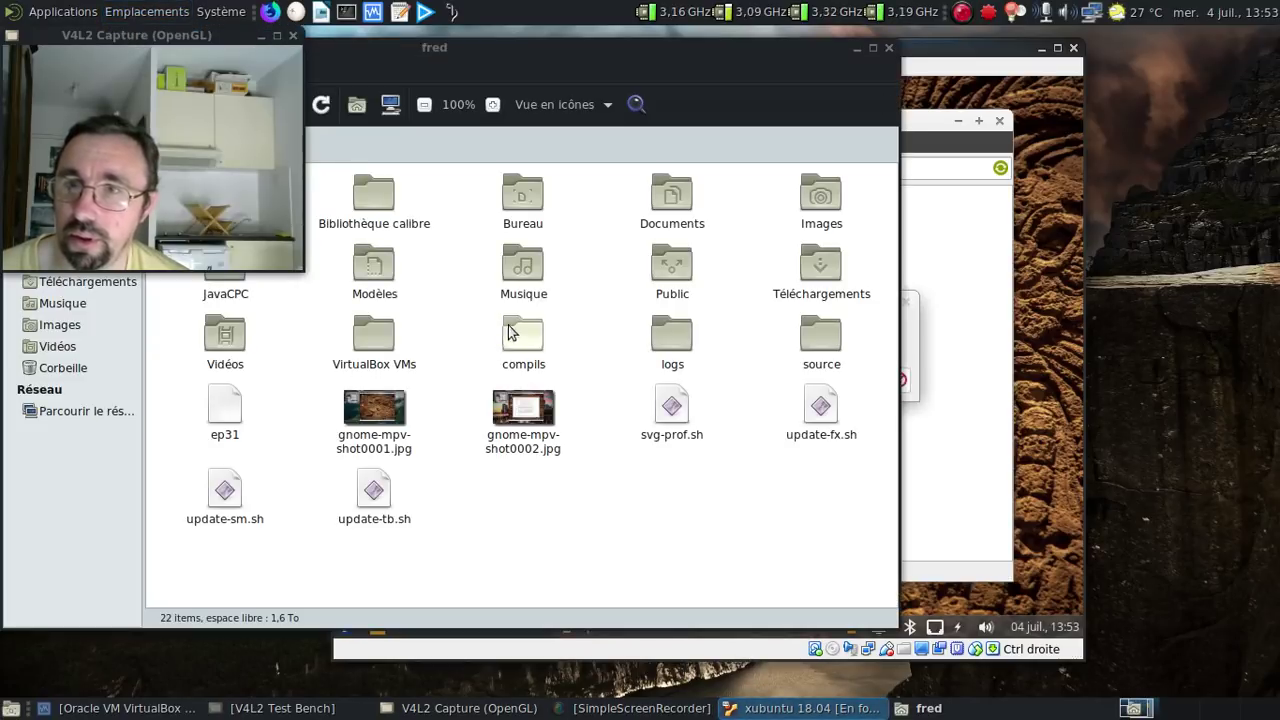
double_click(823, 290)
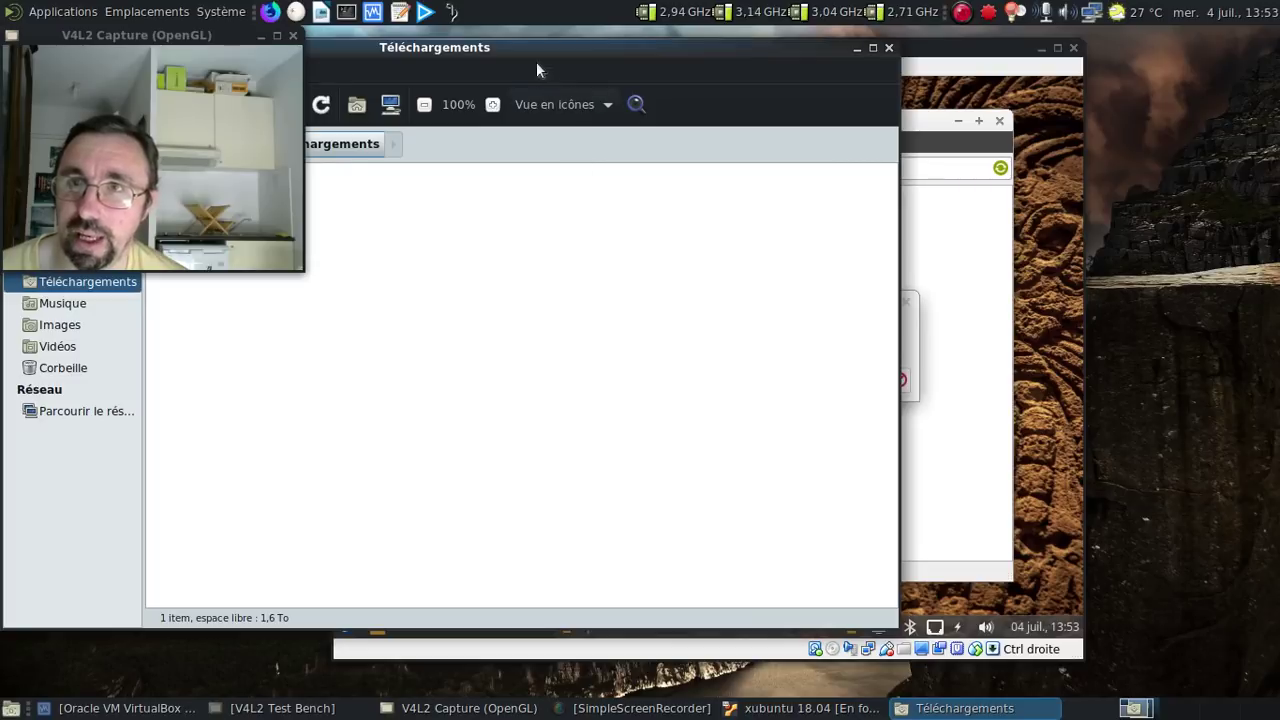
drag(541, 50, 802, 100)
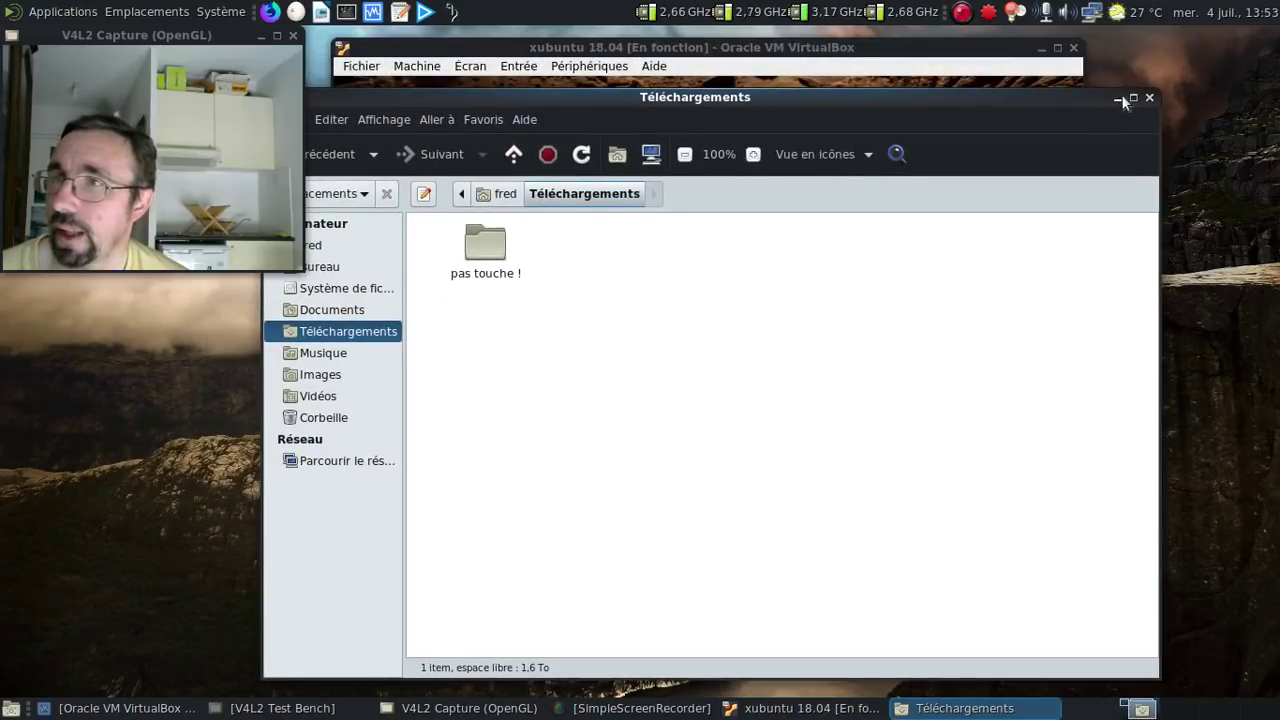
click(1119, 100)
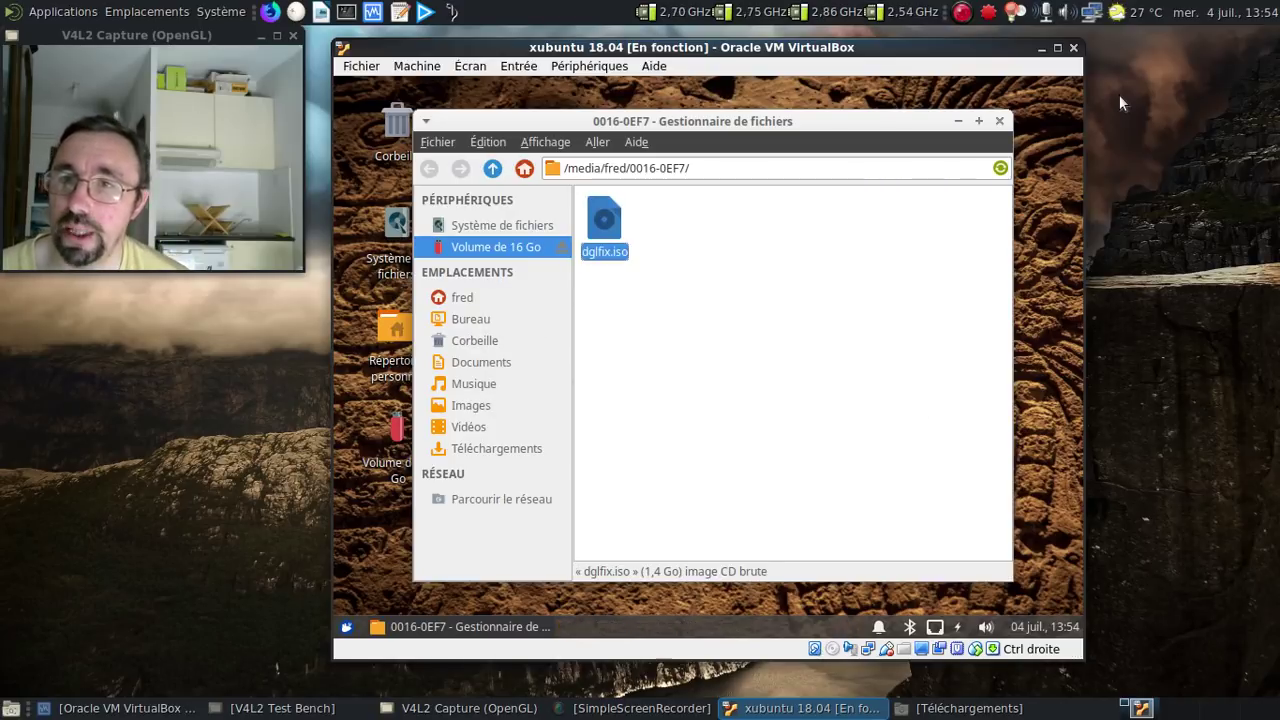
Eject the 16 GB USB volume in the xubuntu 18.04 virtual machine and close its file manager window
right_click(528, 256)
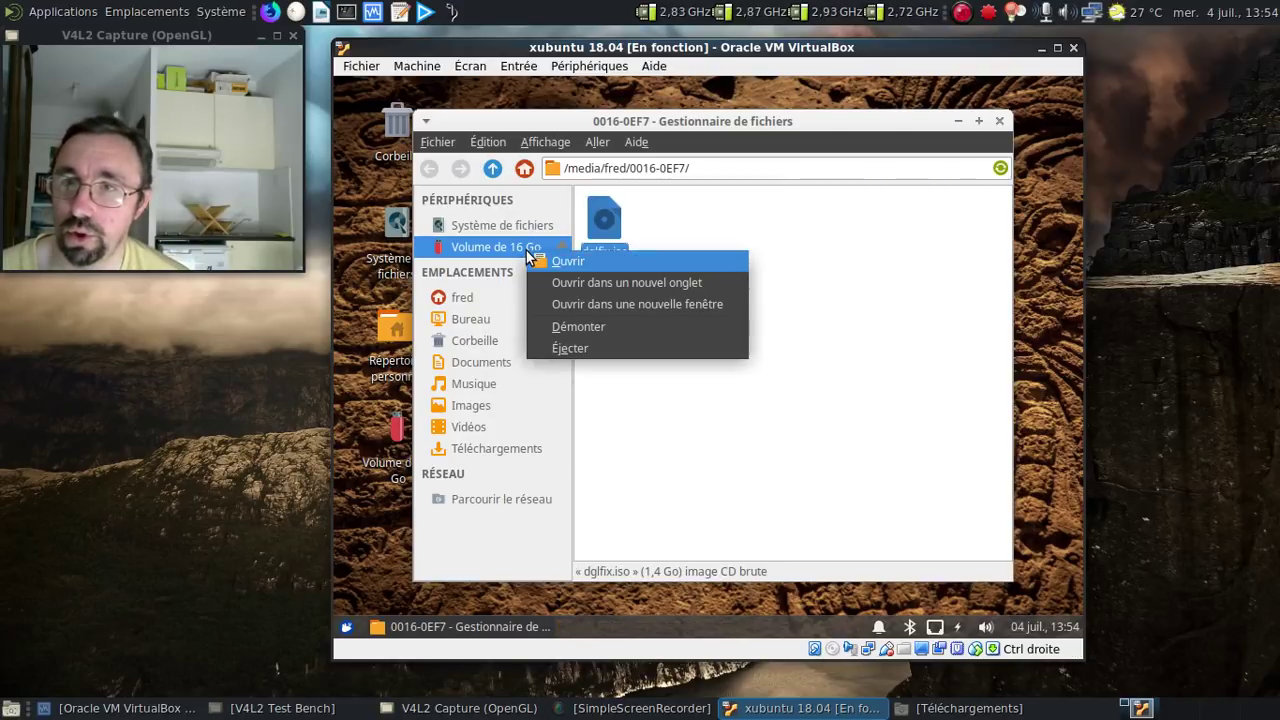
click(590, 346)
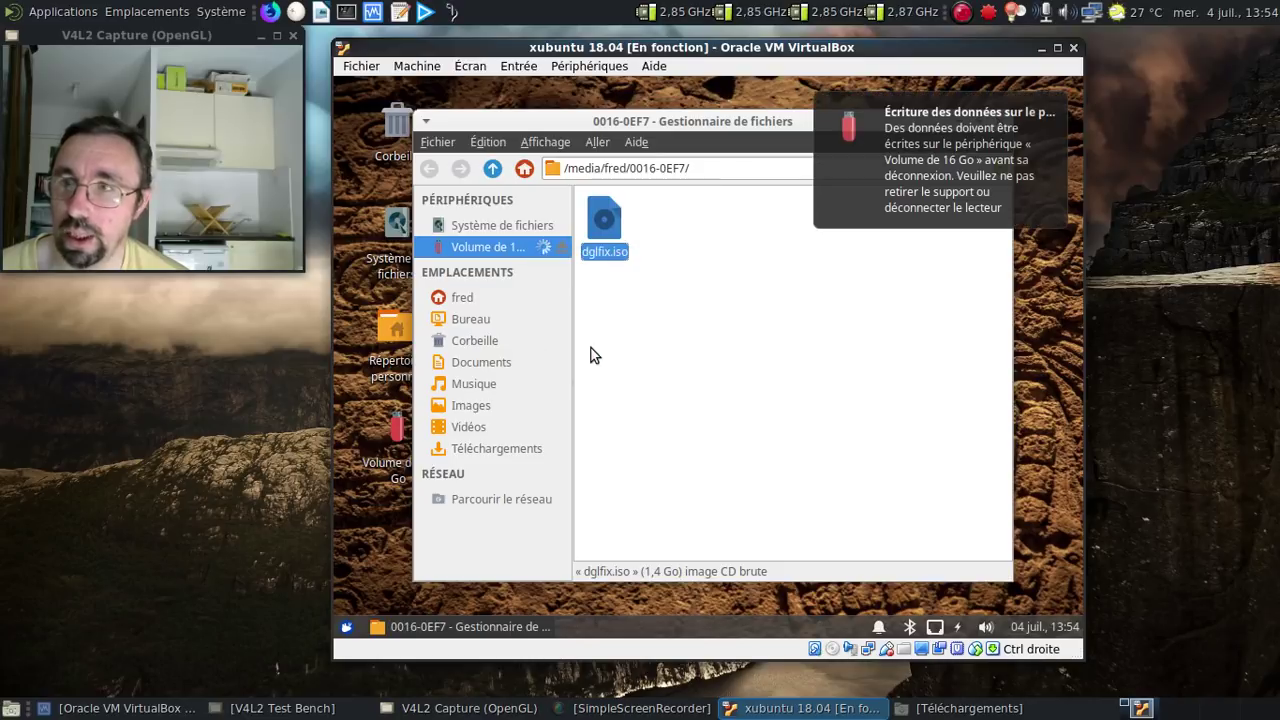
click(996, 121)
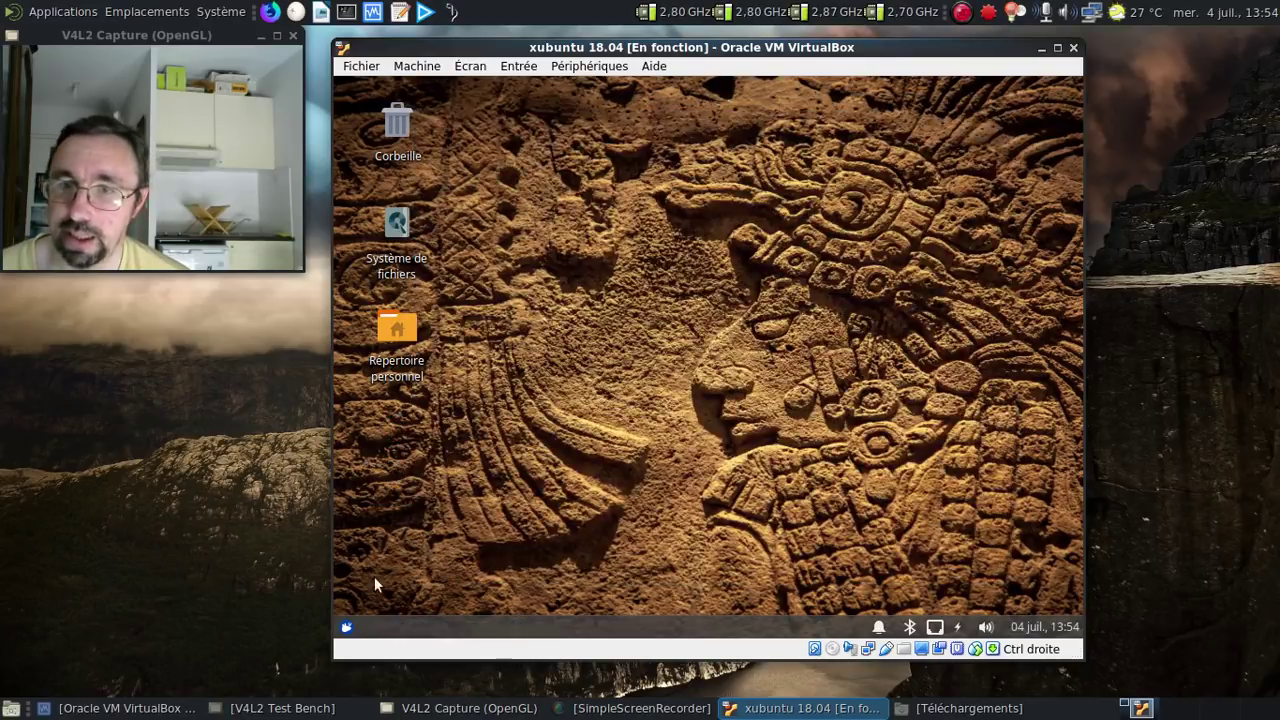
Shut down the xubuntu 18.04 virtual machine from within its session
click(347, 627)
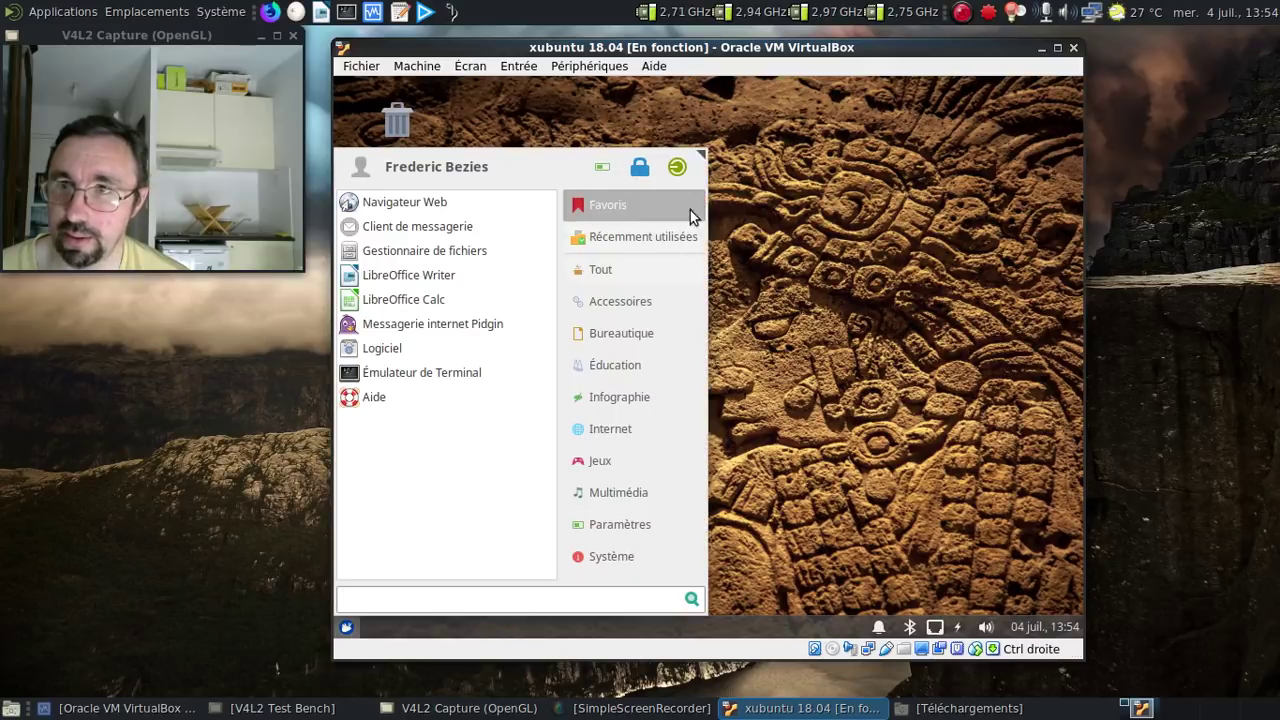
click(679, 168)
click(788, 292)
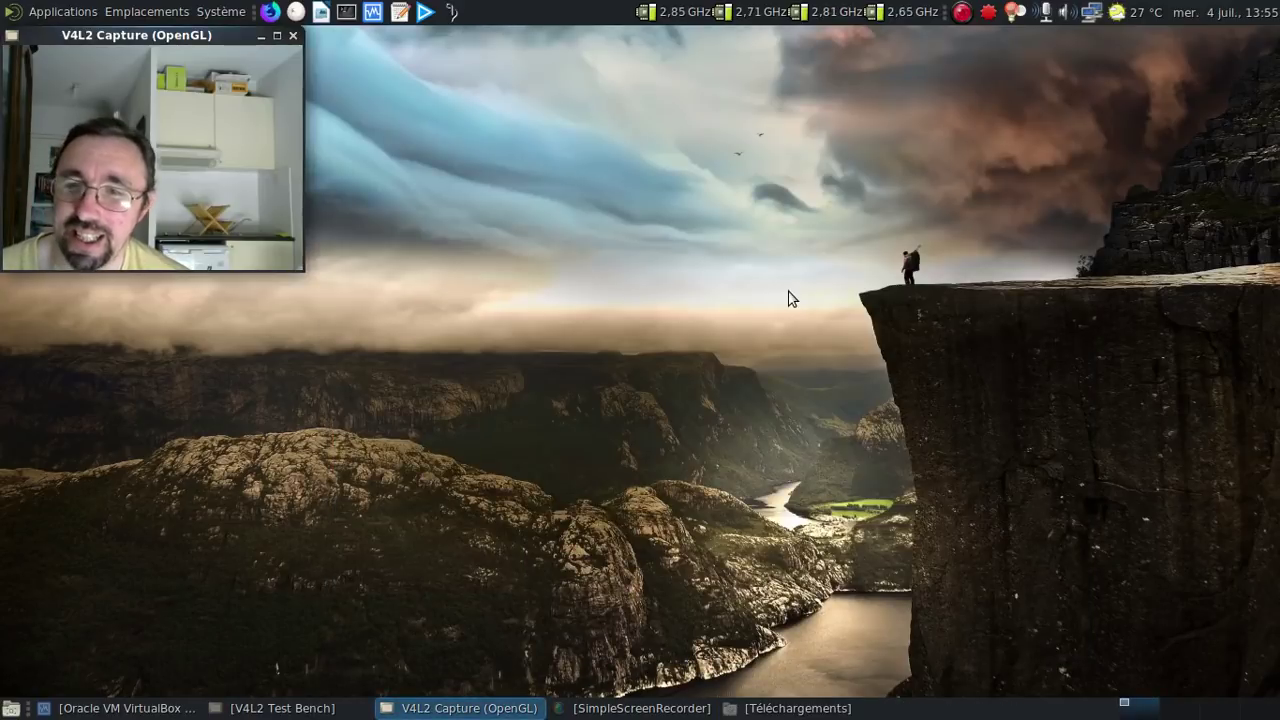
Move dglfix.iso from the USB volume into the host's Téléchargements folder, then close the USB volume's window
click(838, 709)
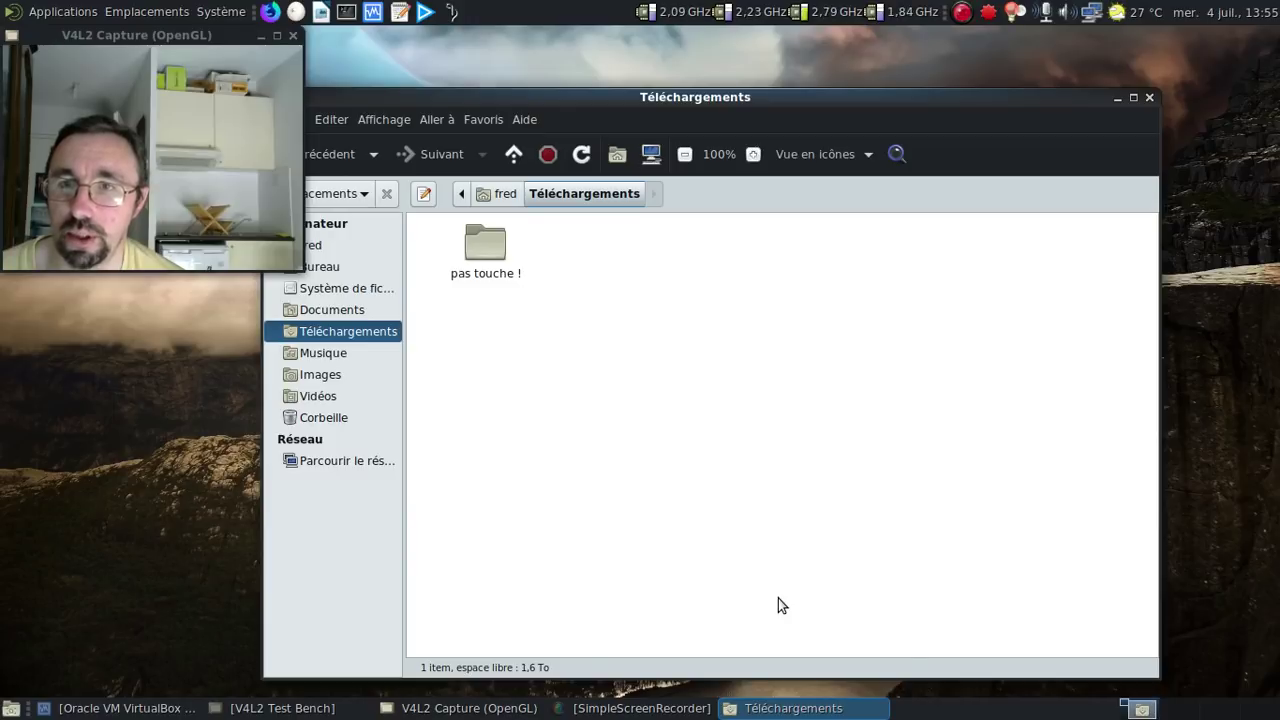
drag(548, 101, 920, 299)
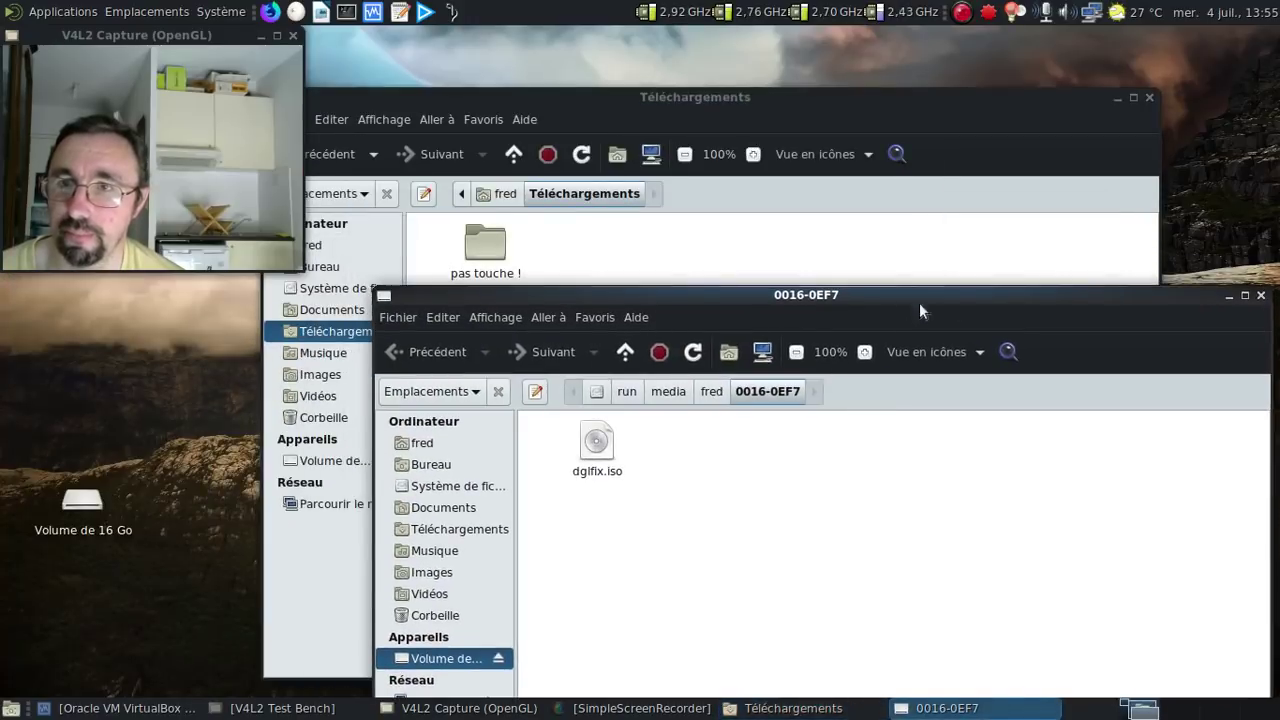
drag(600, 445, 678, 251)
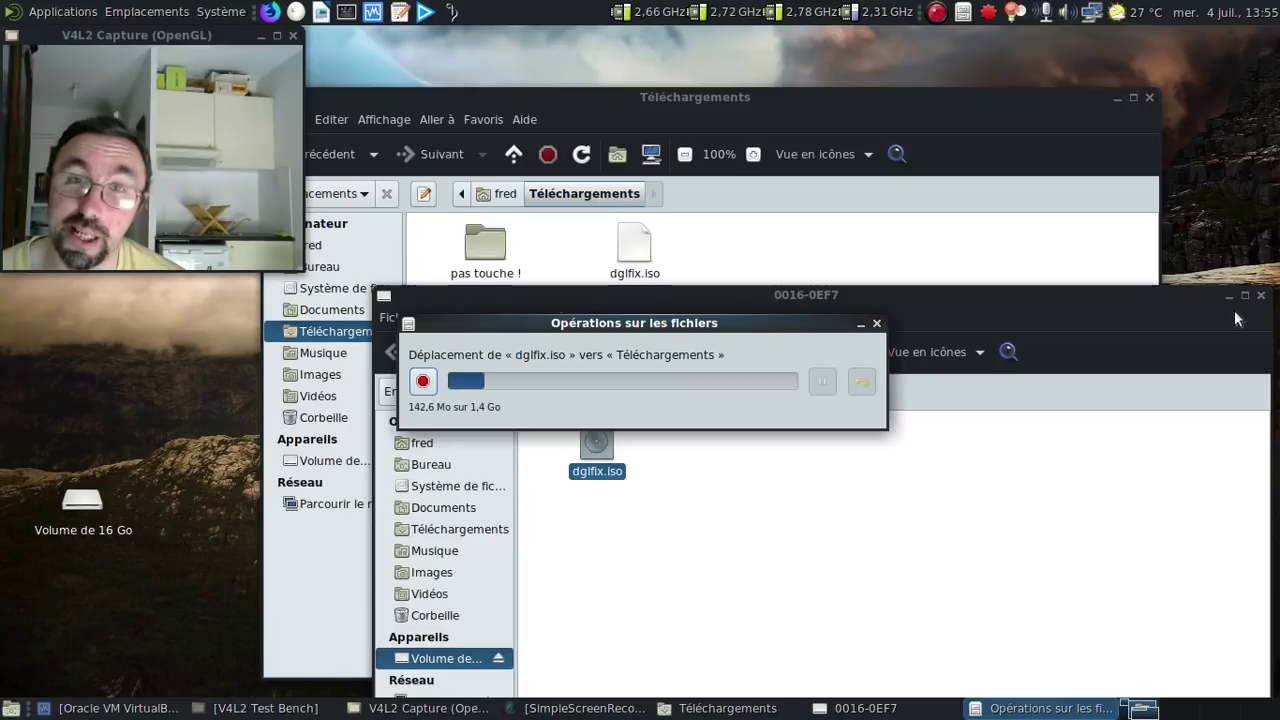
click(1261, 296)
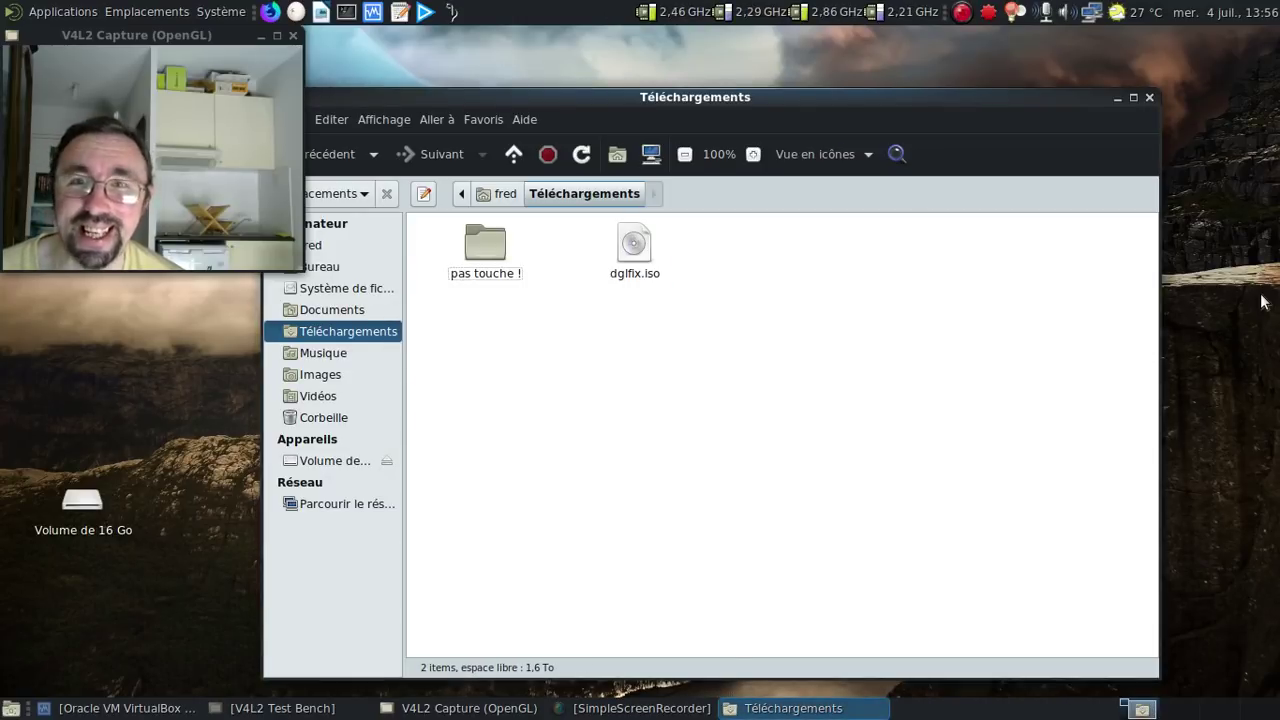
Safely remove the 16 GB USB volume on the host, dismiss the notification and close the Téléchargements folder
right_click(349, 463)
click(439, 607)
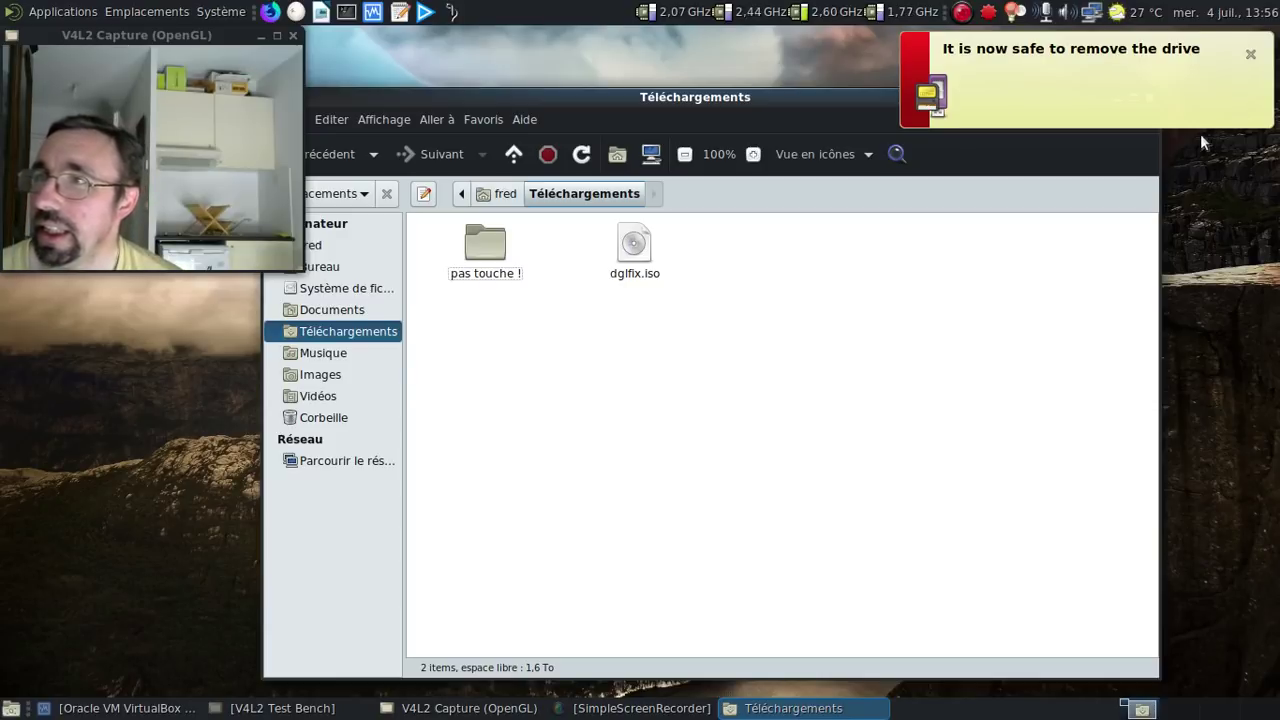
click(1250, 54)
click(1149, 97)
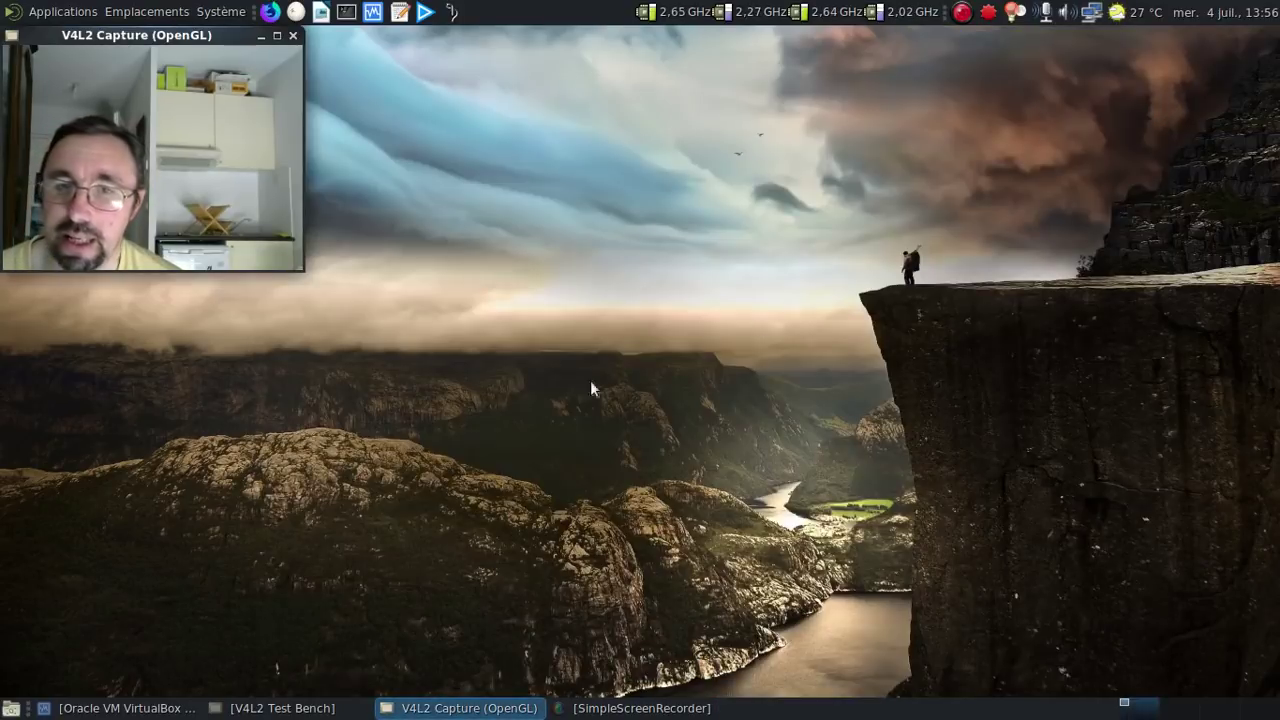
Load dglfix.iso from Téléchargements into the DGLFIx machine's optical drive in VirtualBox and start the machine
click(166, 710)
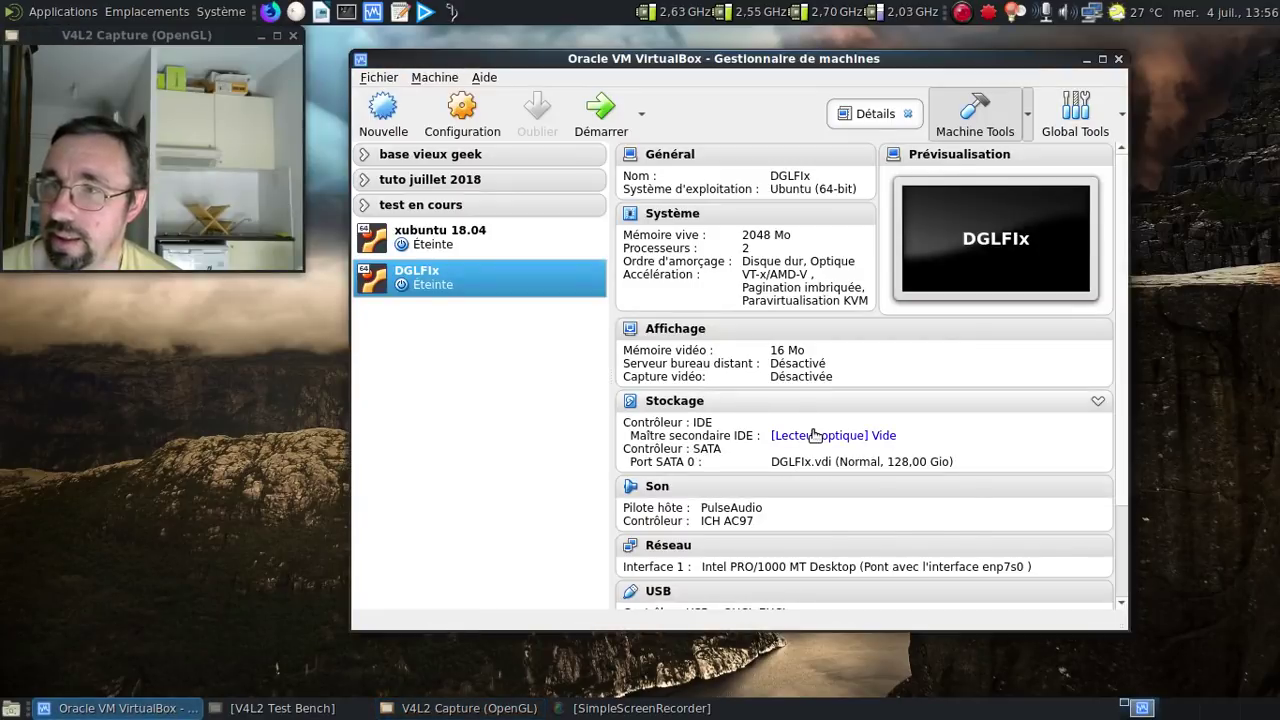
click(845, 438)
click(847, 443)
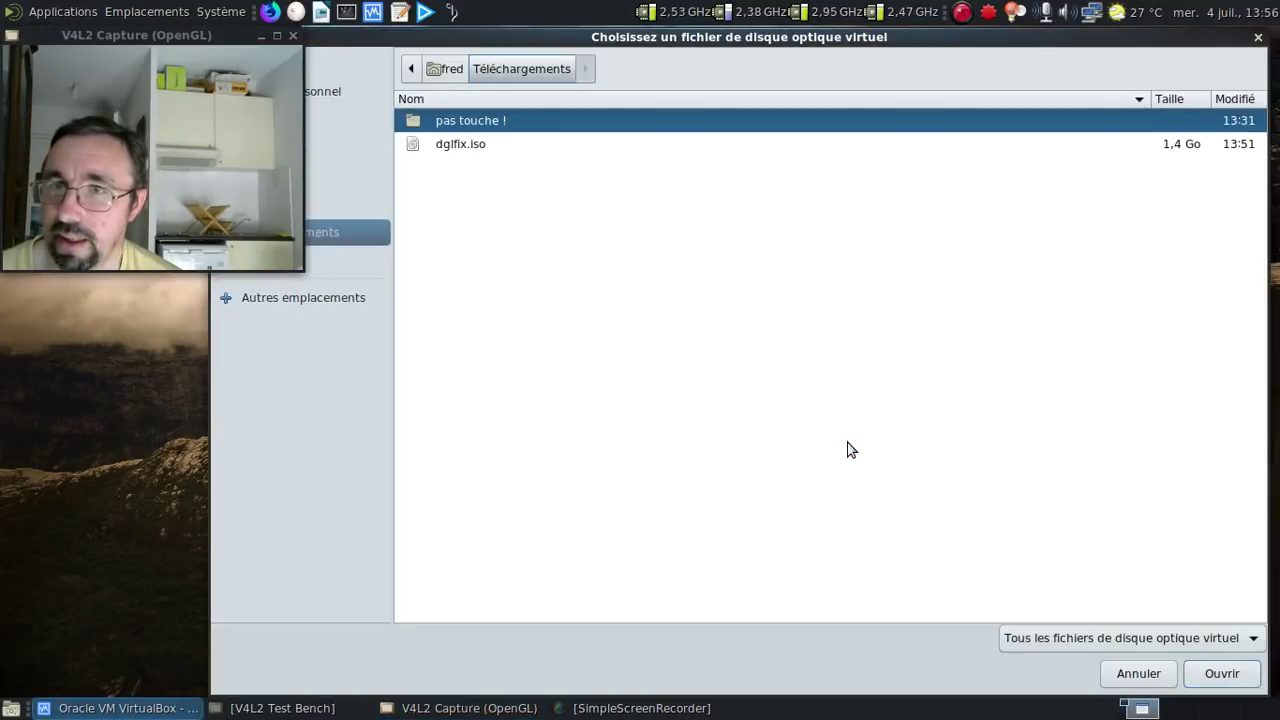
click(469, 150)
click(1219, 675)
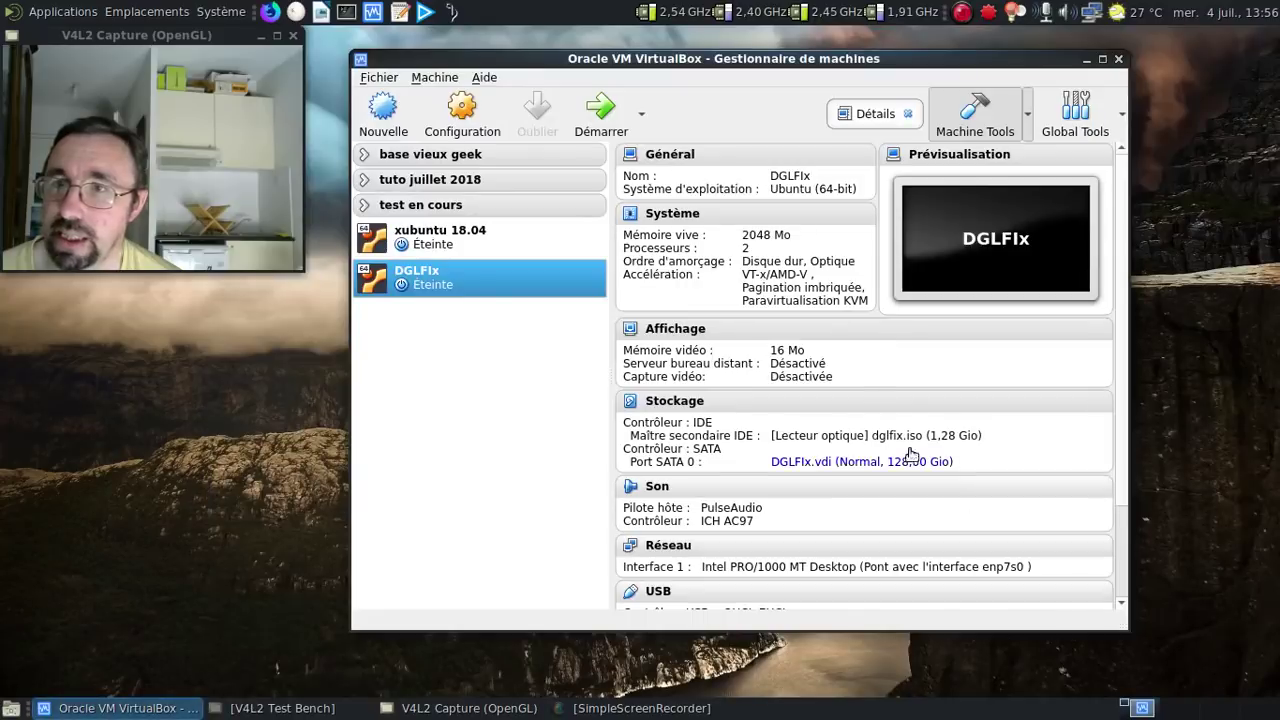
click(600, 112)
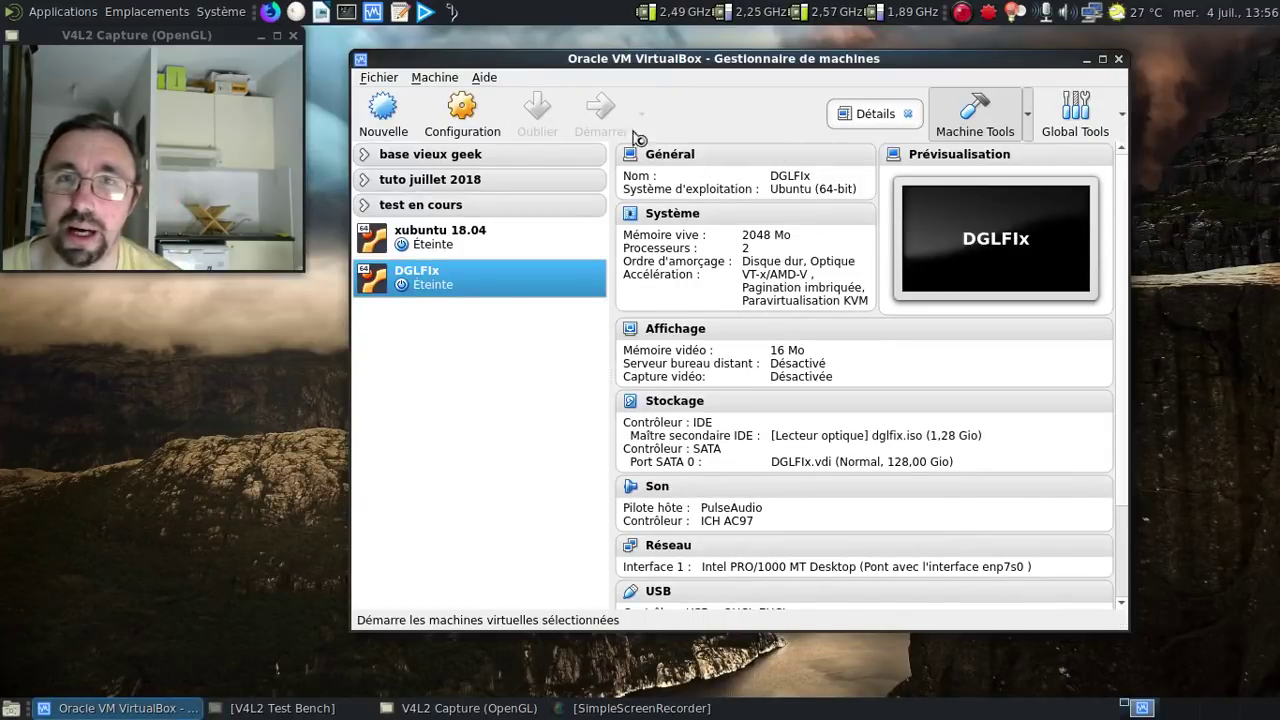
click(1088, 62)
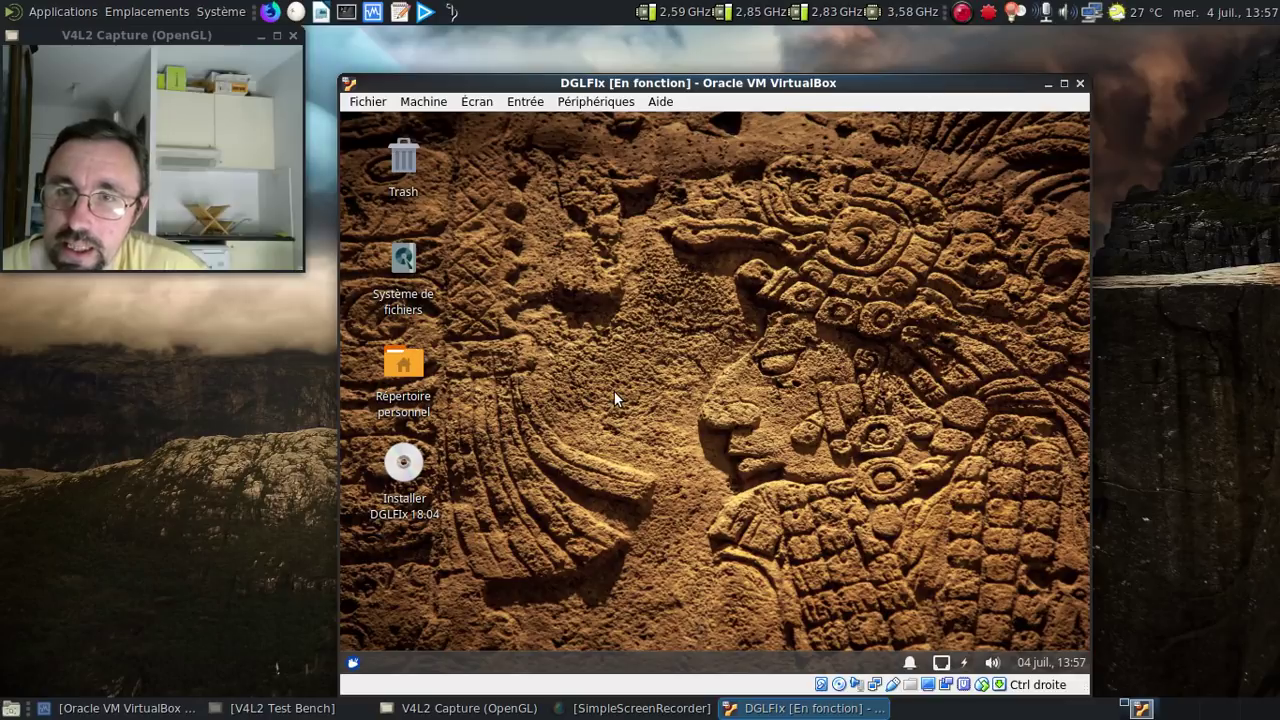
Check the live session's home folder, close it and select the Installer DGLFIx 18.04 icon on the desktop
double_click(423, 421)
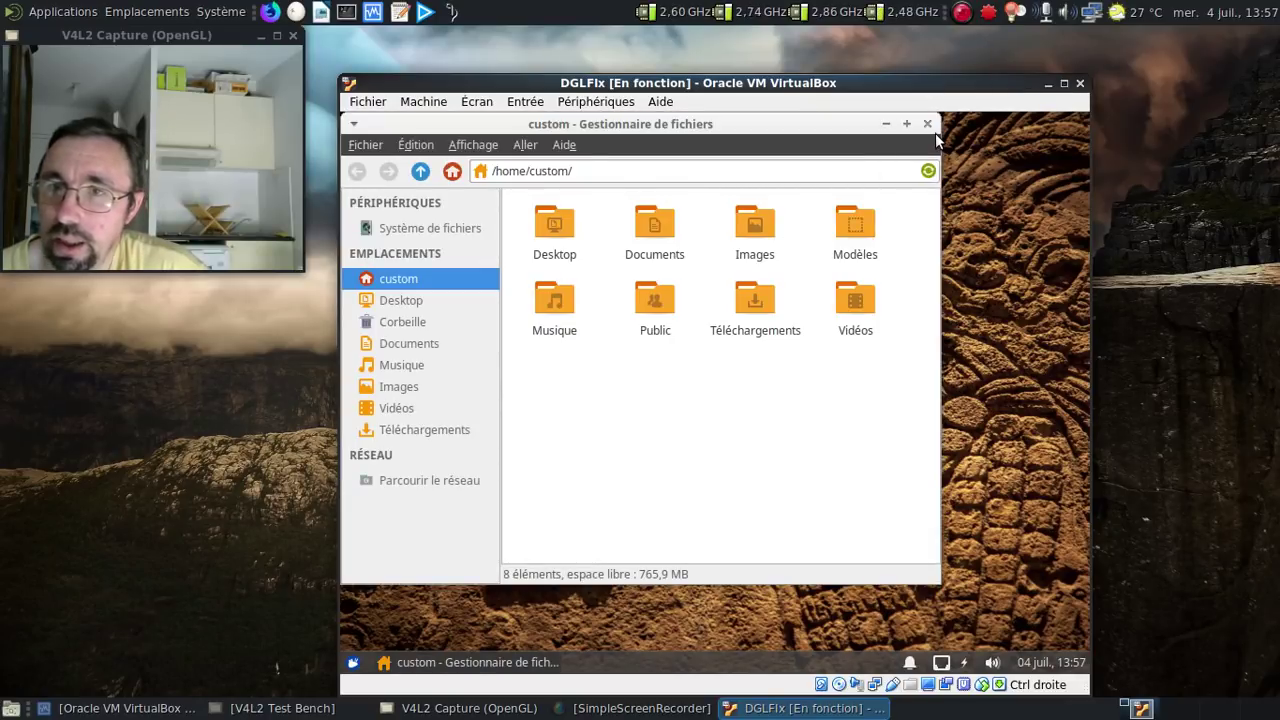
click(928, 125)
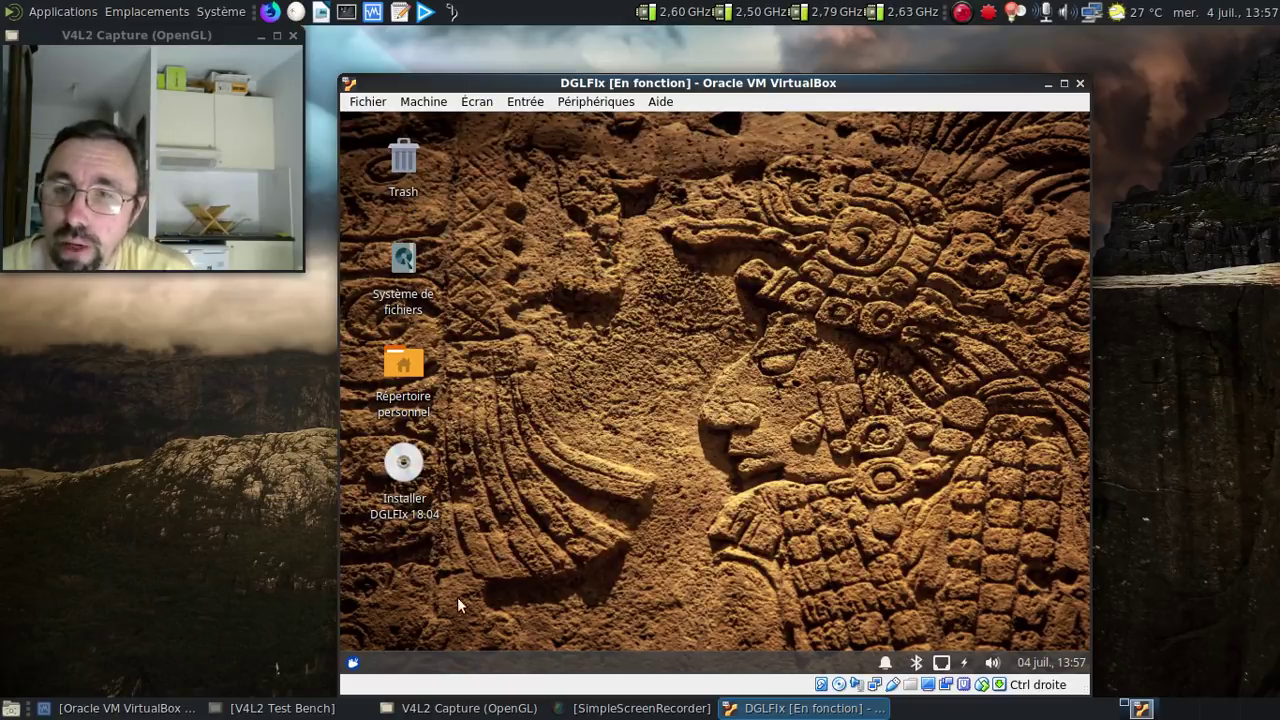
click(408, 515)
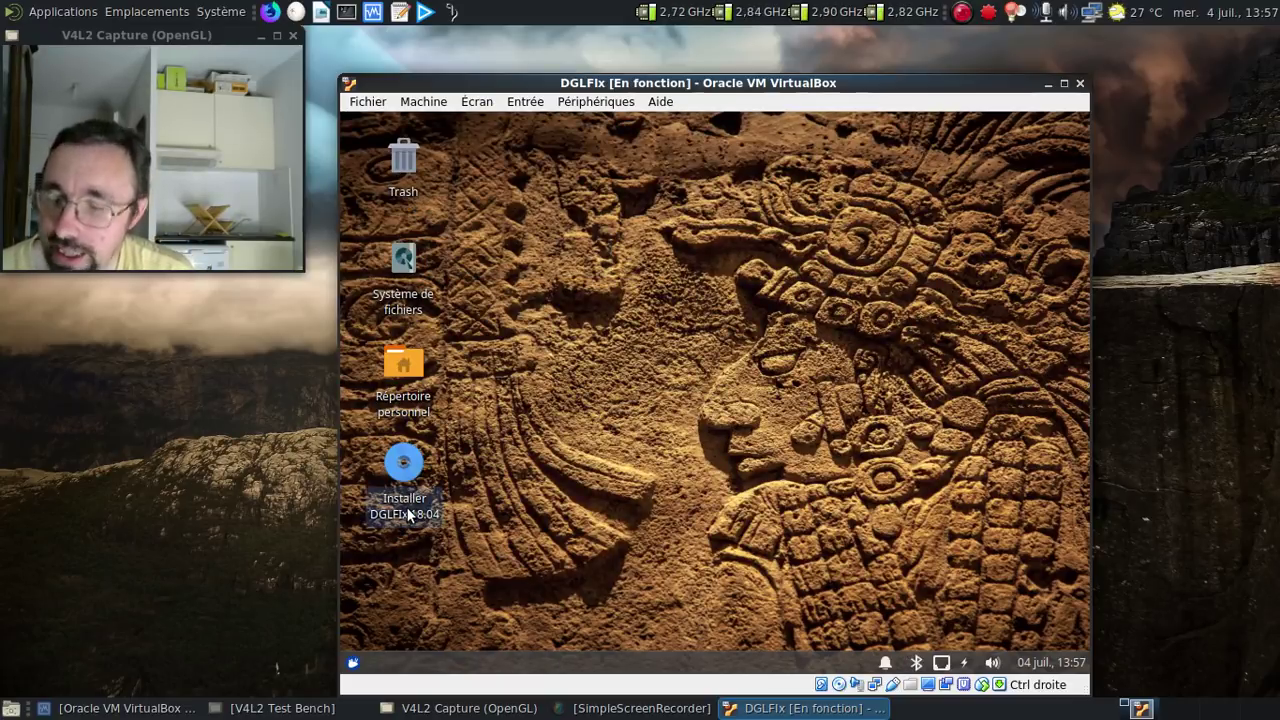
Look through the Multimédia and Paramètres categories of the live session's application menu
click(353, 663)
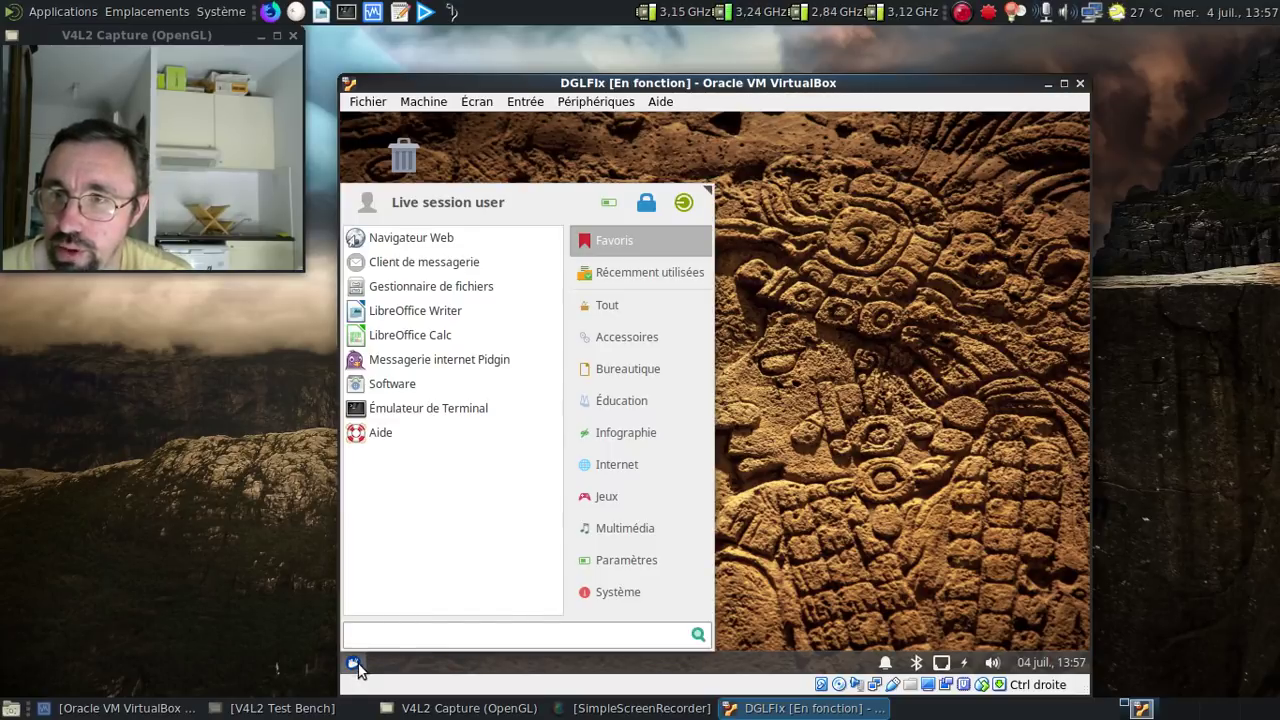
click(653, 527)
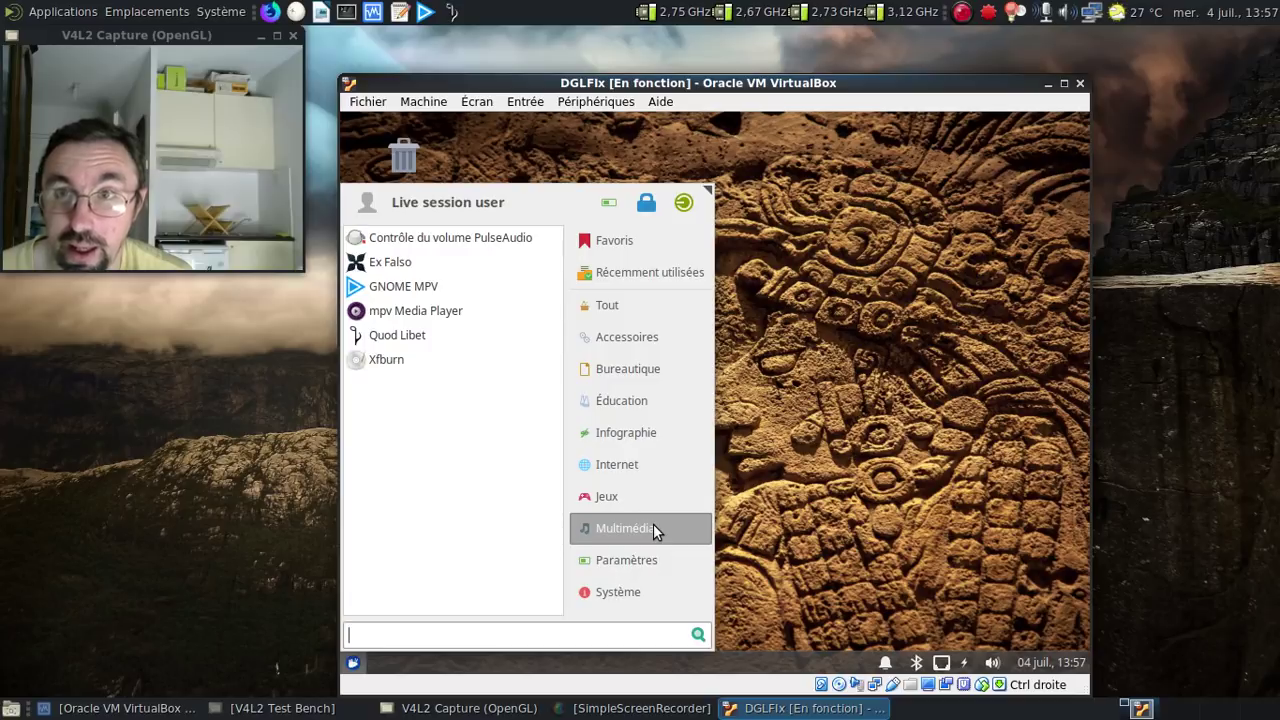
click(650, 566)
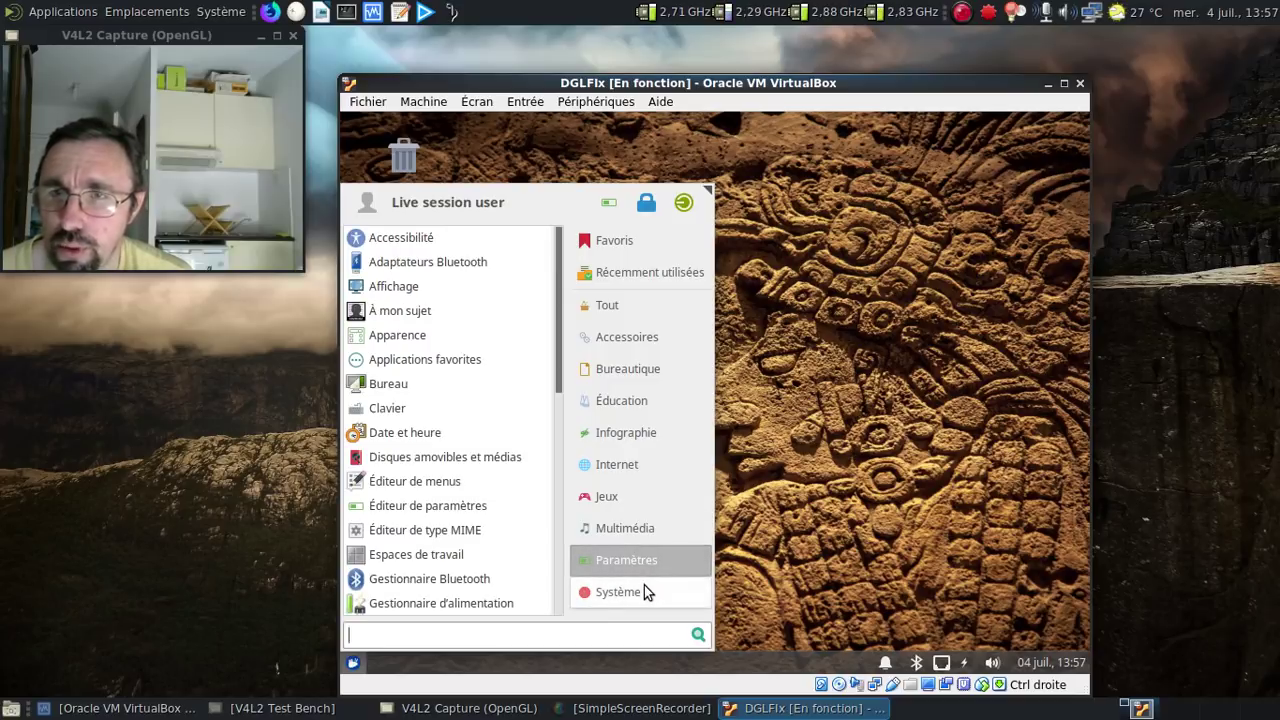